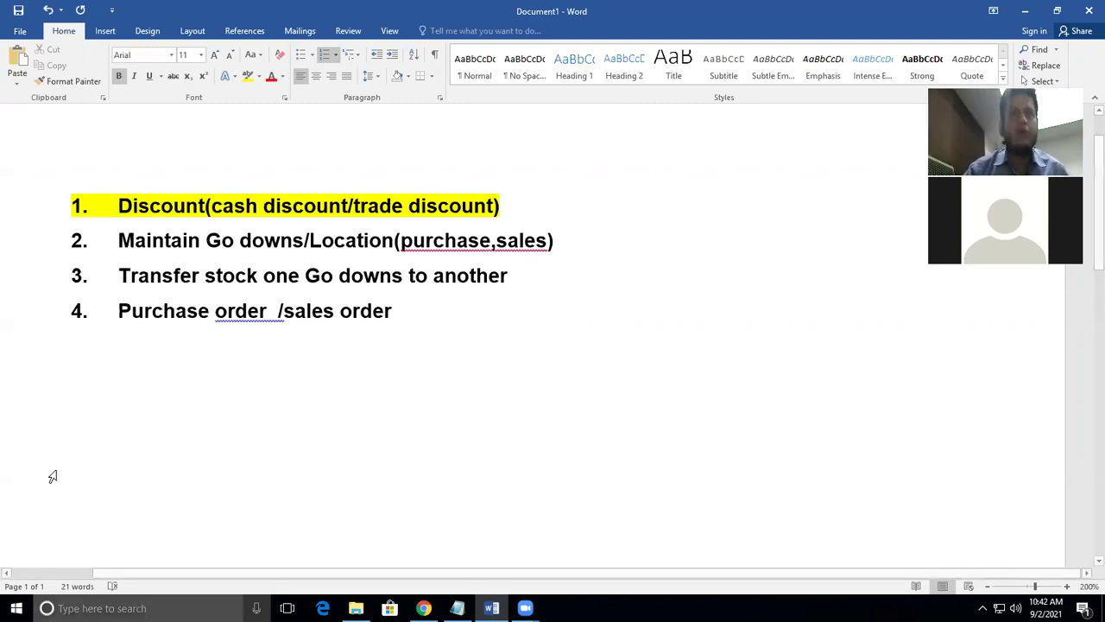
Highlight the second list item, "Maintain Go downs/Location(purchase,sales)", in yellow
{"action": "left_click_drag", "start_coordinate": [119, 241], "coordinate": [597, 245]}
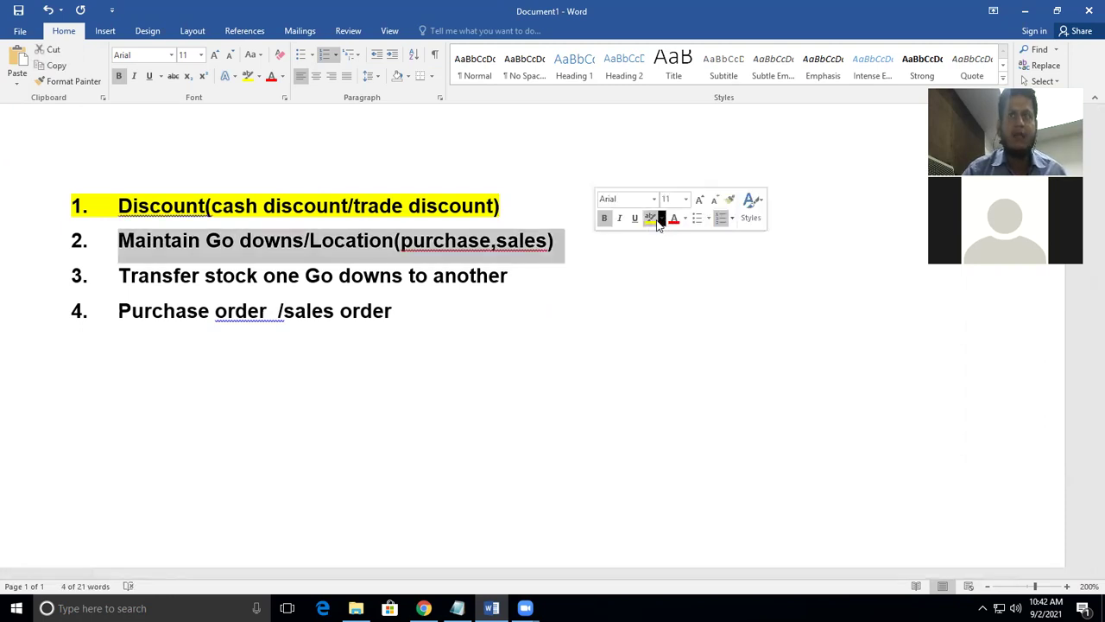
{"action": "left_click", "coordinate": [651, 217]}
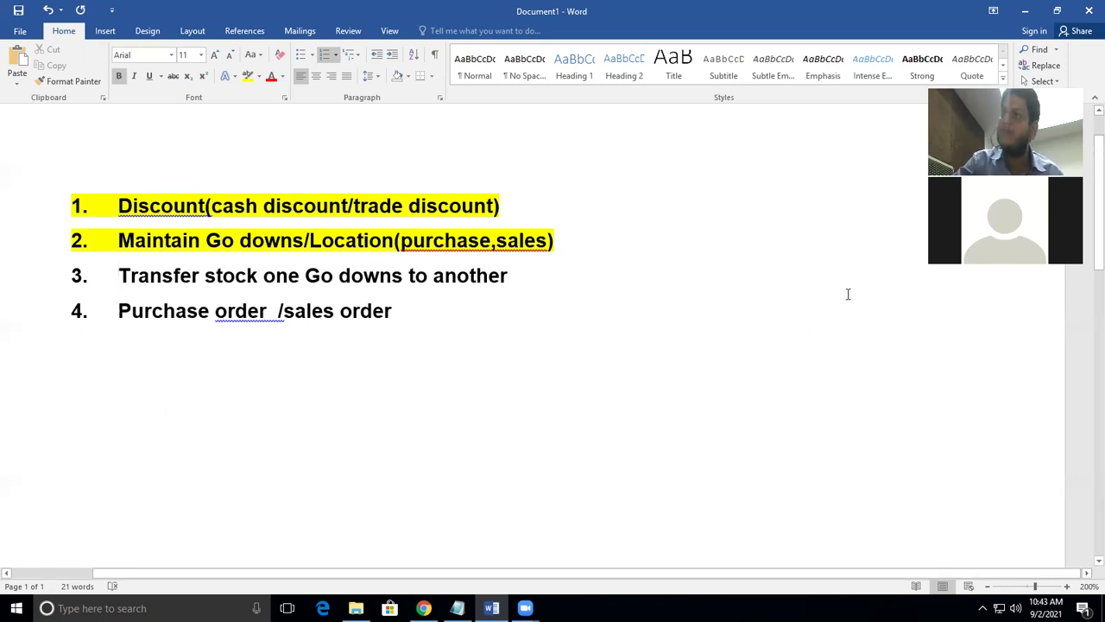
Minimize the document and launch TallyPrime from the desktop
{"action": "left_click", "coordinate": [1027, 10]}
{"action": "right_click", "coordinate": [464, 227]}
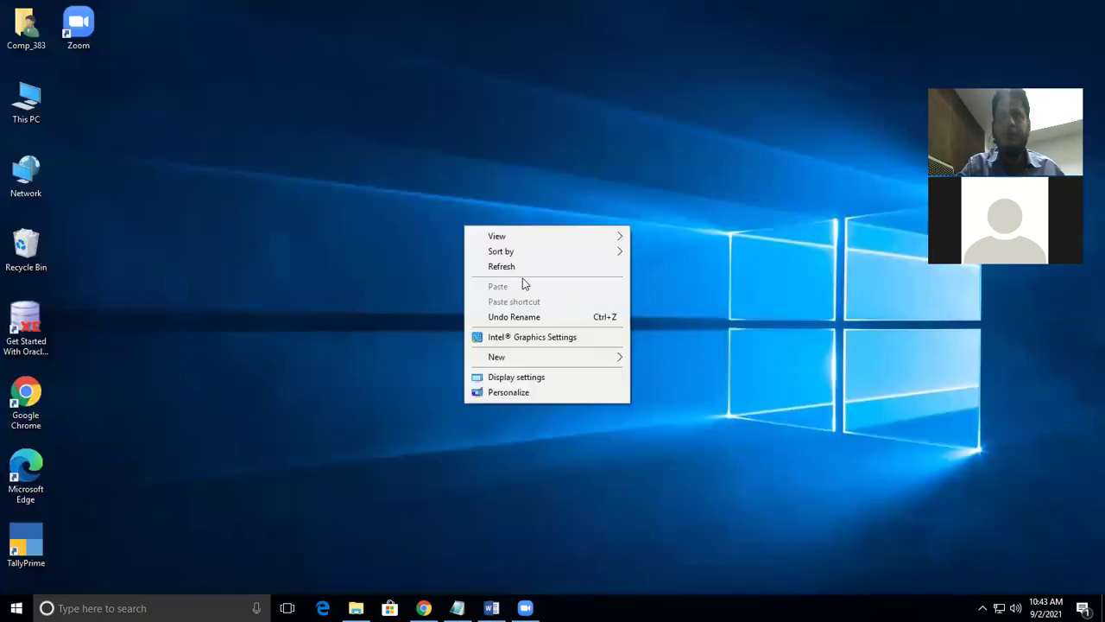
{"action": "left_click", "coordinate": [34, 549]}
{"action": "double_click", "coordinate": [35, 549]}
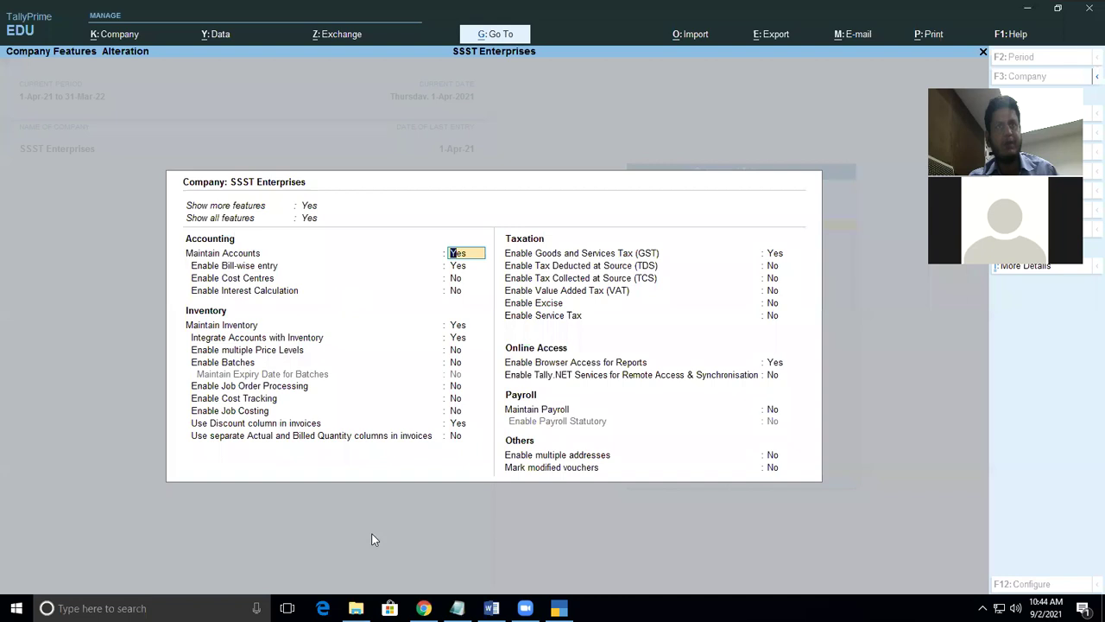
Leave the SSST Enterprises company features and open a blank Company Creation form
{"action": "key", "text": "Escape"}
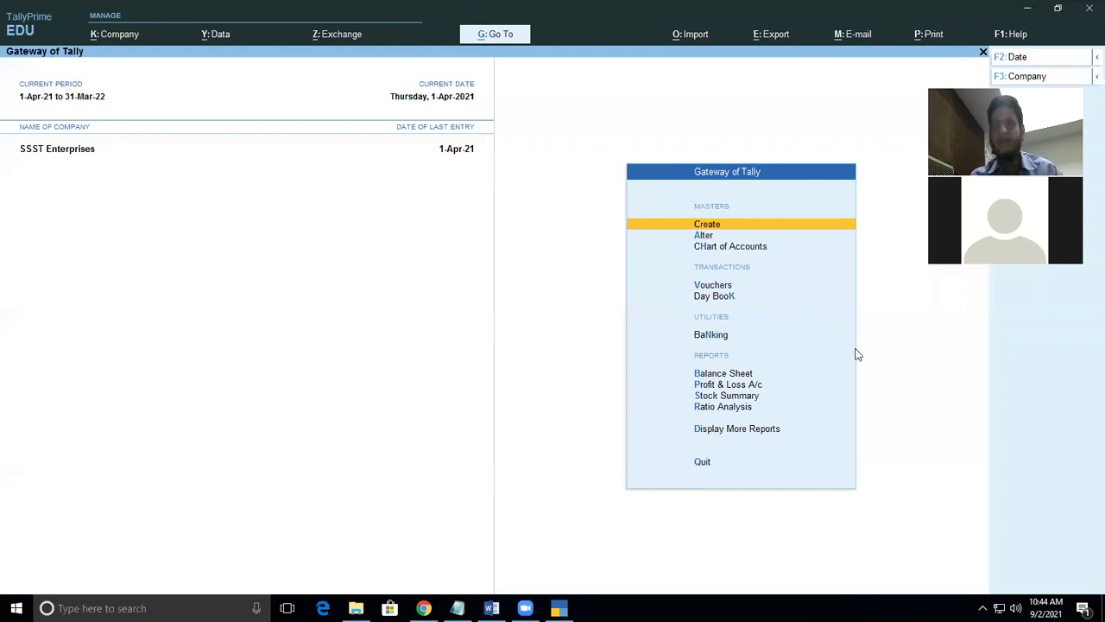
{"action": "left_click", "coordinate": [1062, 77]}
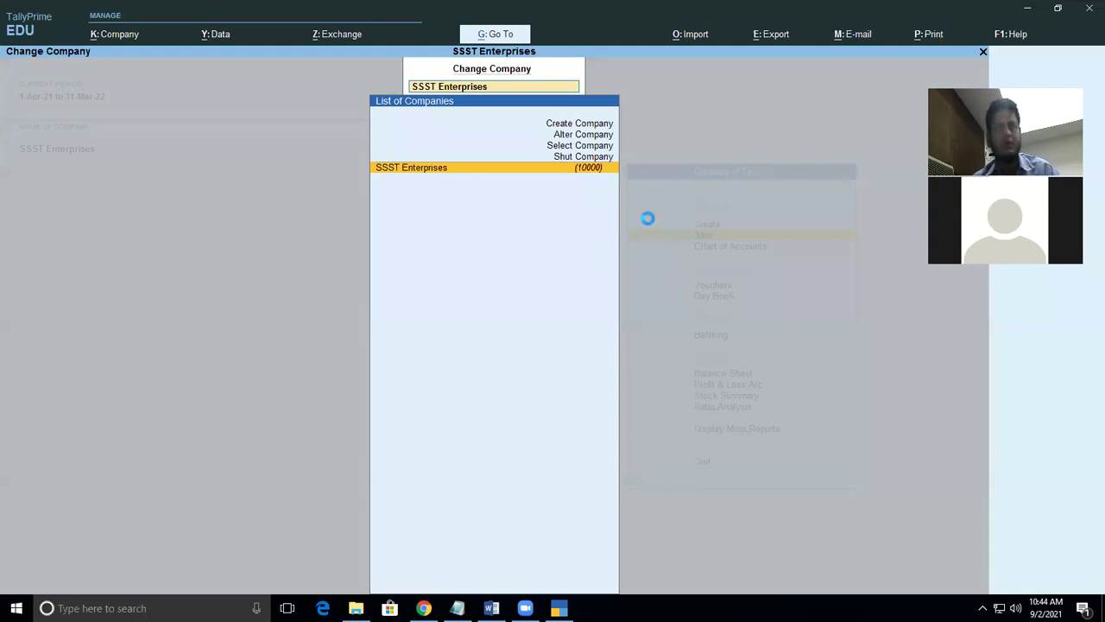
{"action": "key", "text": "Up"}
{"action": "key", "text": "Up"}
{"action": "key", "text": "Up"}
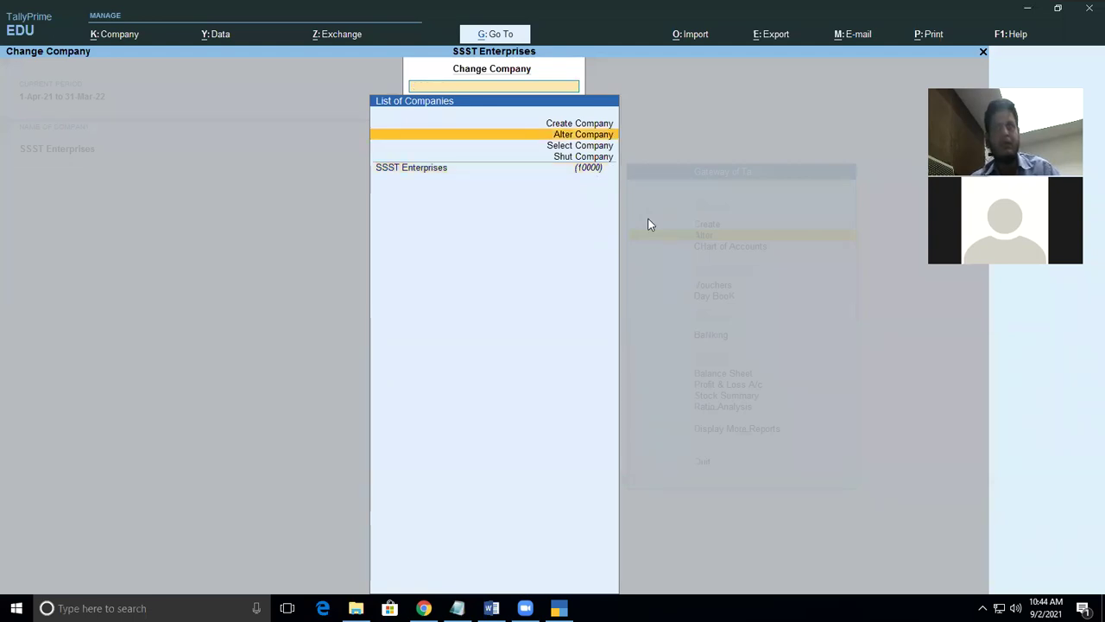
{"action": "key", "text": "Up"}
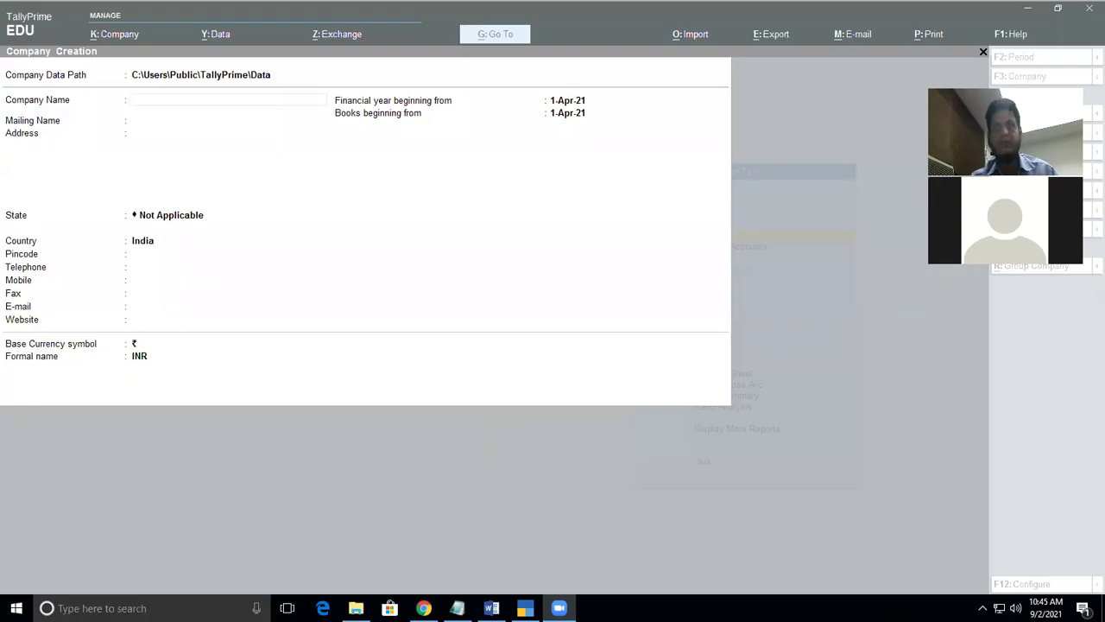
{"action": "left_click", "coordinate": [165, 103]}
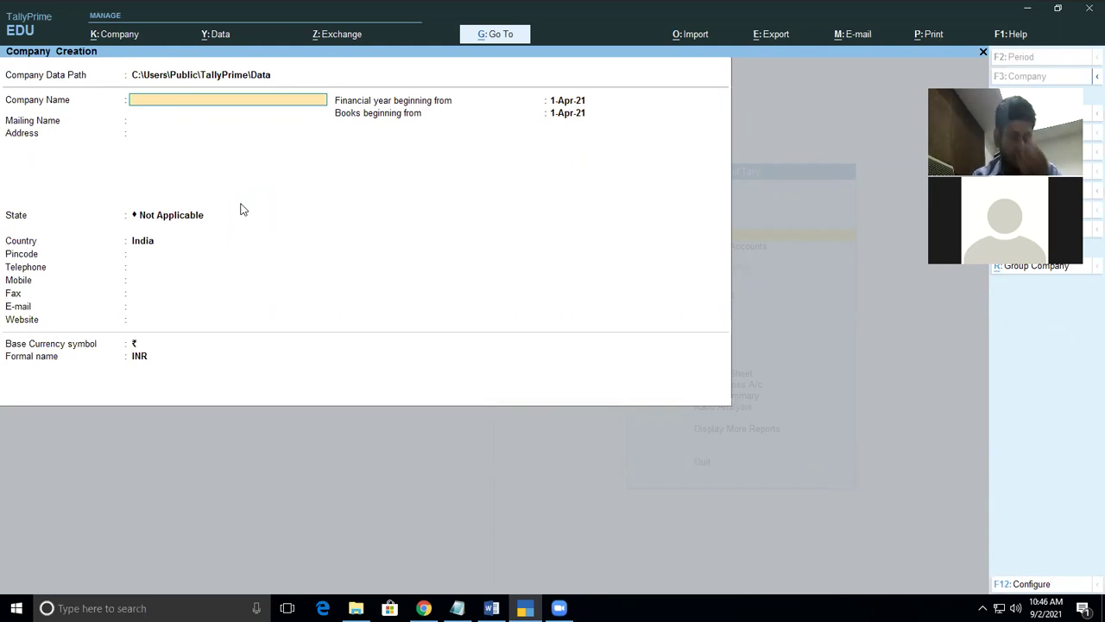
Enter SSSST as the company name, keep it as the mailing name, and fill in the company's address
{"action": "type", "text": "Ss"}
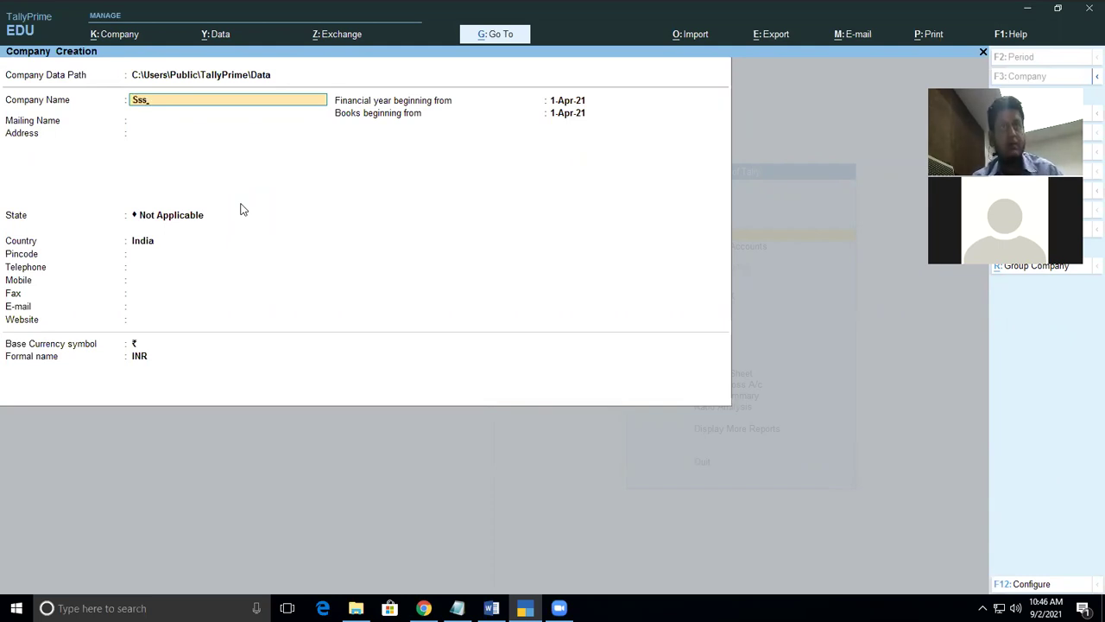
{"action": "key", "text": "BackSpace"}
{"action": "type", "text": "SSS"}
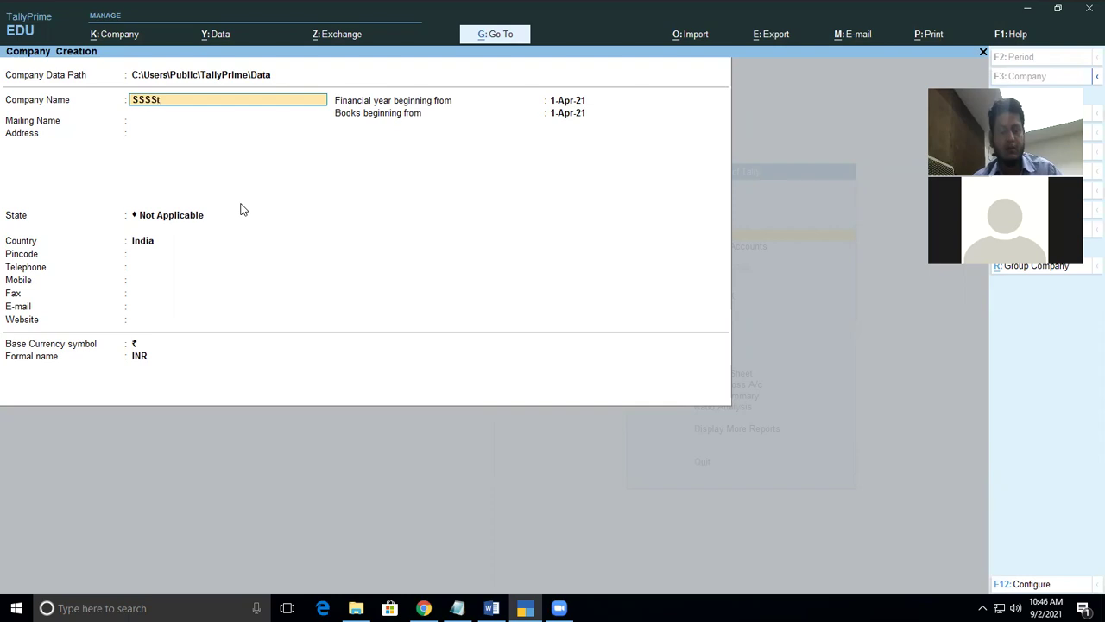
{"action": "type", "text": "T"}
{"action": "key", "text": "Return"}
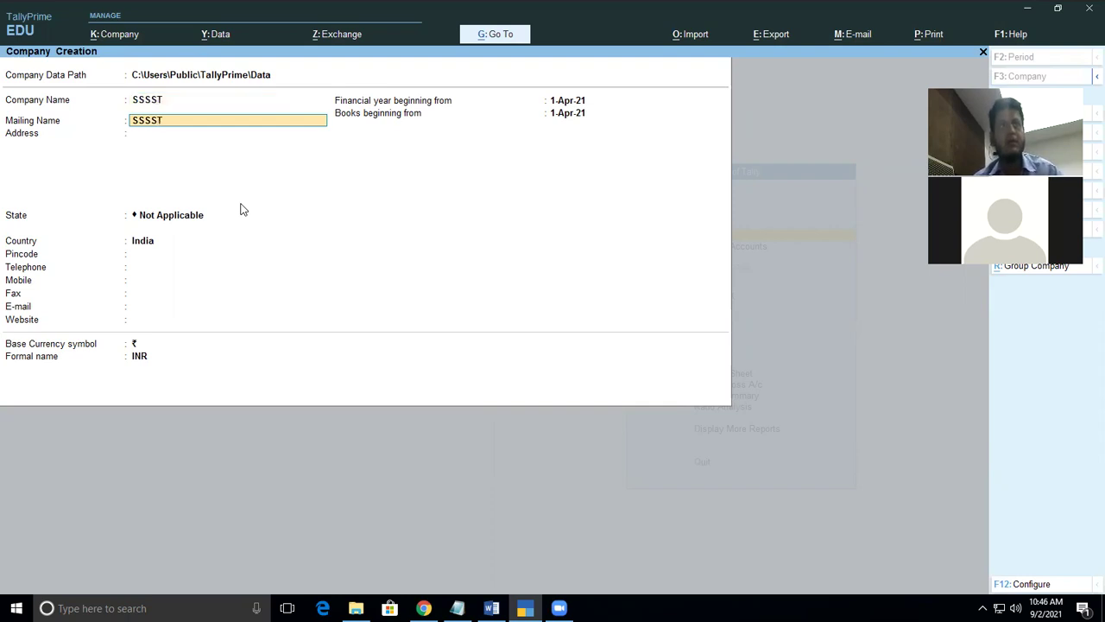
{"action": "key", "text": "Return"}
{"action": "type", "text": "Chitrakoot"}
{"action": "key", "text": "Return"}
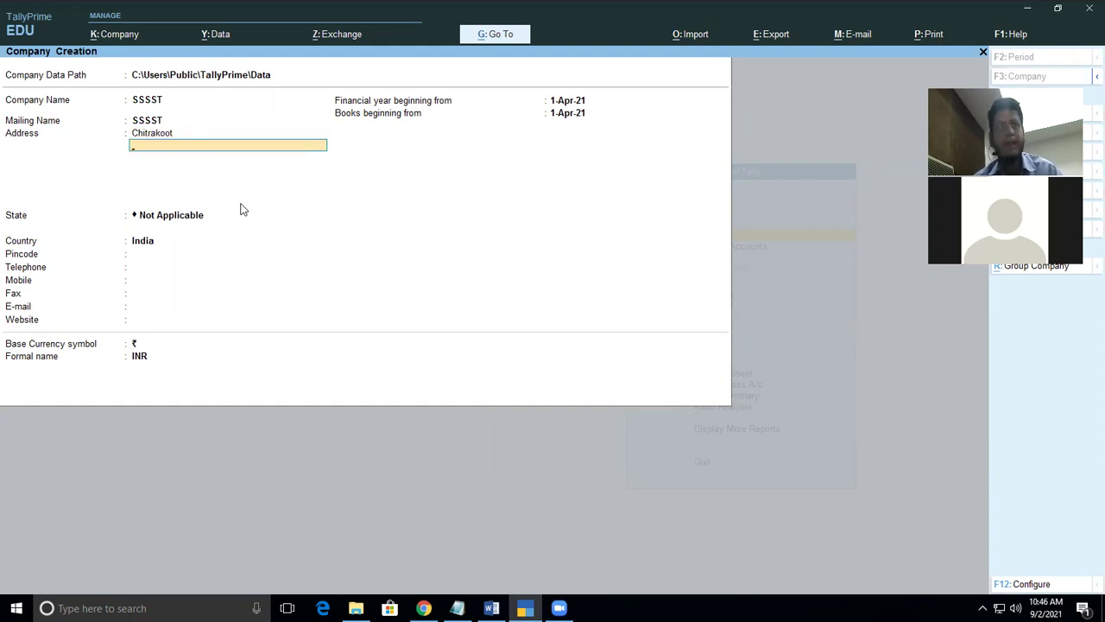
Set the state to Madhya Pradesh, keep the remaining company fields at their defaults, and create the company
{"action": "key", "text": "Return"}
{"action": "type", "text": "M"}
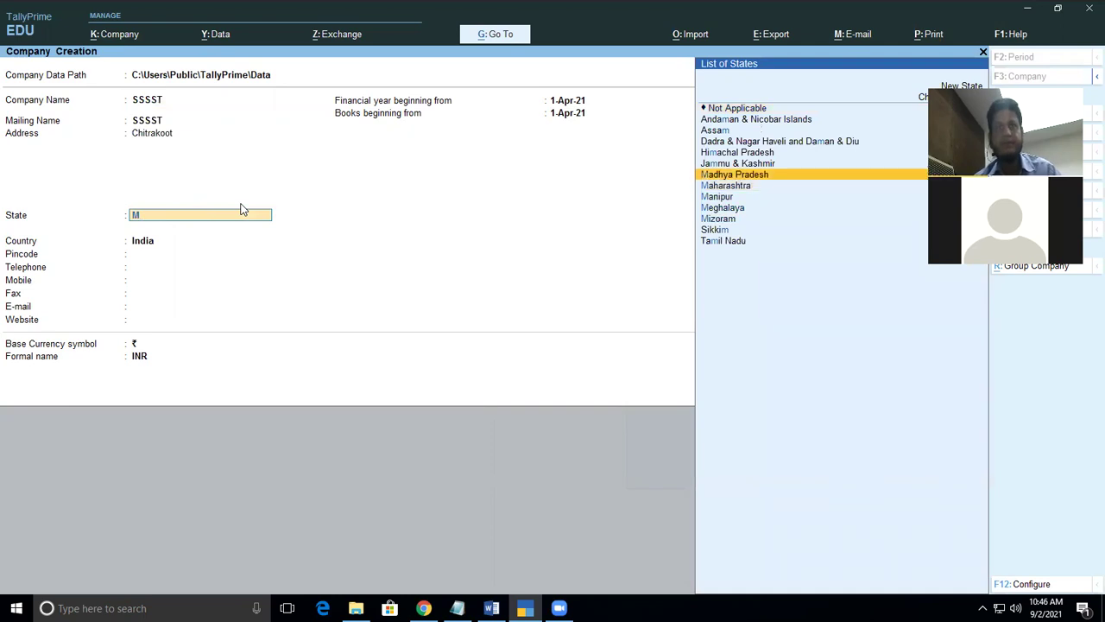
{"action": "key", "text": "Return"}
{"action": "key", "text": "Return"}
{"action": "key", "text": "Return"}
{"action": "key", "text": "Return"}
{"action": "key", "text": "Return"}
{"action": "key", "text": "Return"}
{"action": "key", "text": "Return"}
{"action": "key", "text": "Return"}
{"action": "key", "text": "Return"}
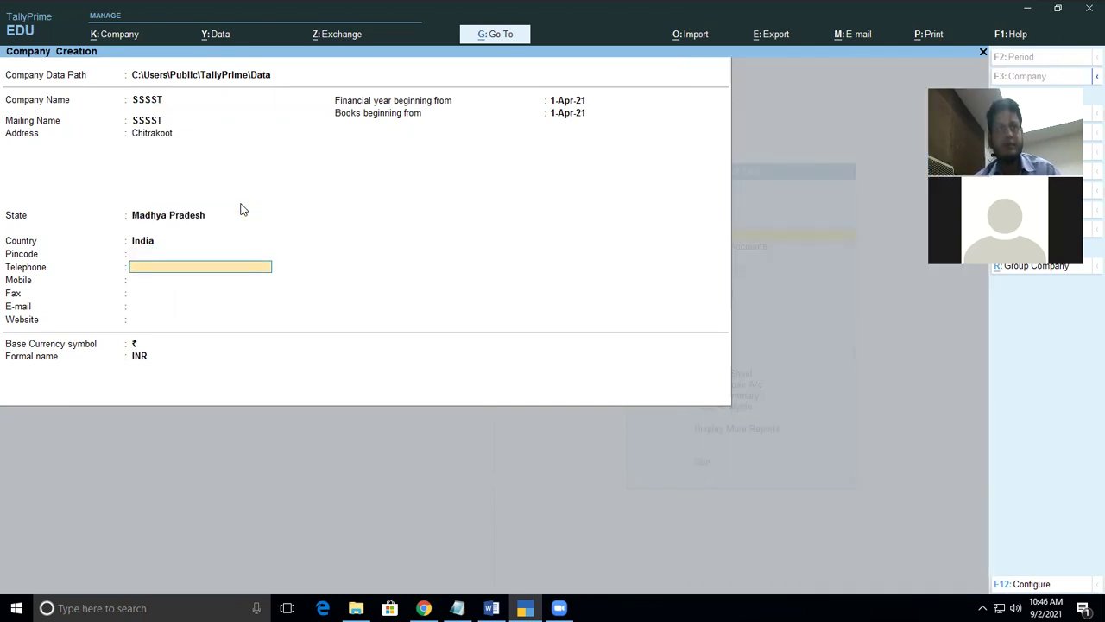
{"action": "key", "text": "Return"}
{"action": "key", "text": "Return"}
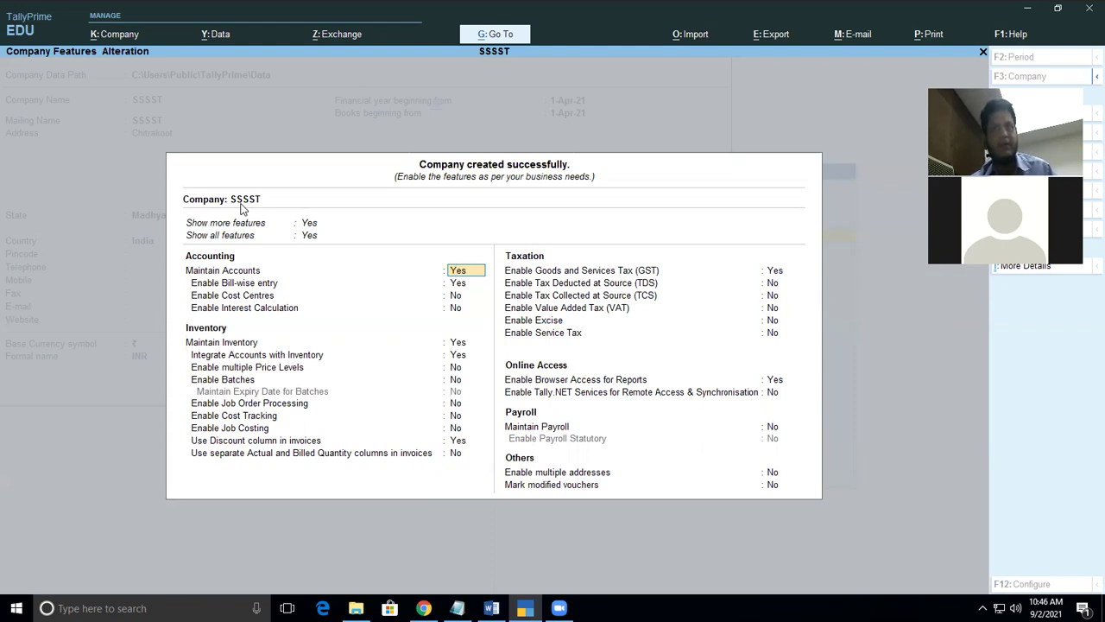
Examine the accounting, inventory, taxation, online access and payroll options in the new company's features
{"action": "key", "text": "Return"}
{"action": "key", "text": "Return"}
{"action": "key", "text": "Return"}
{"action": "key", "text": "Return"}
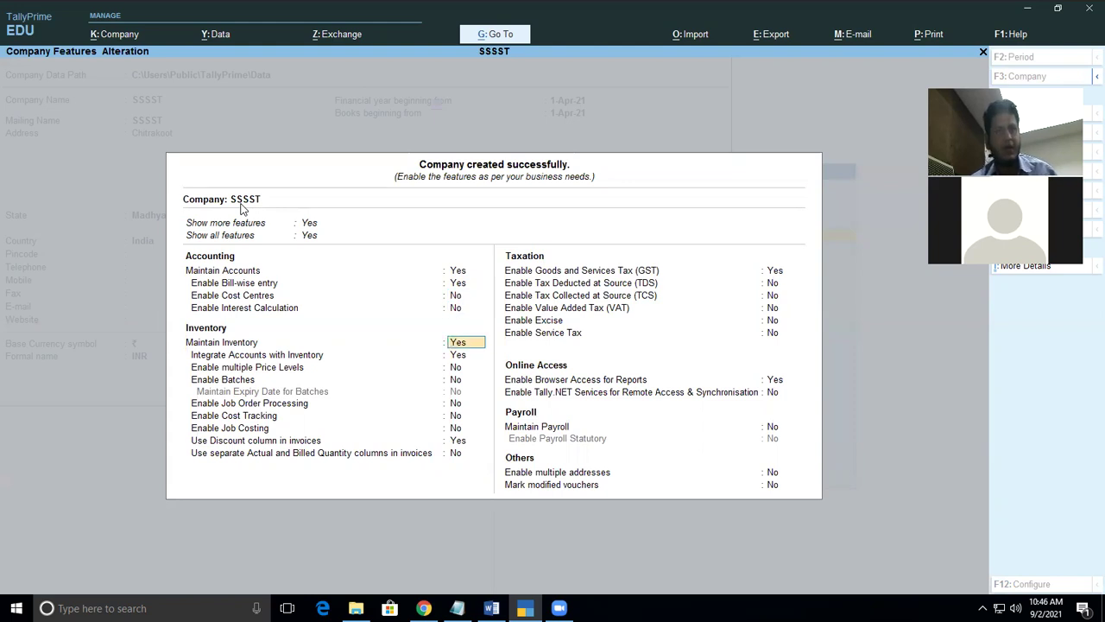
{"action": "key", "text": "Return"}
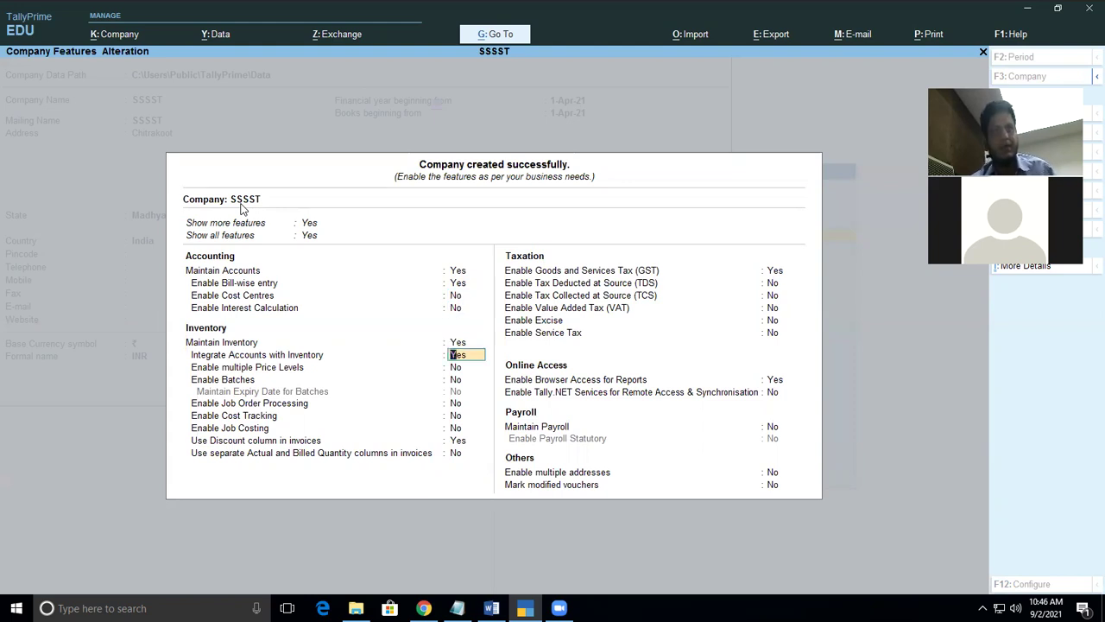
{"action": "key", "text": "Return"}
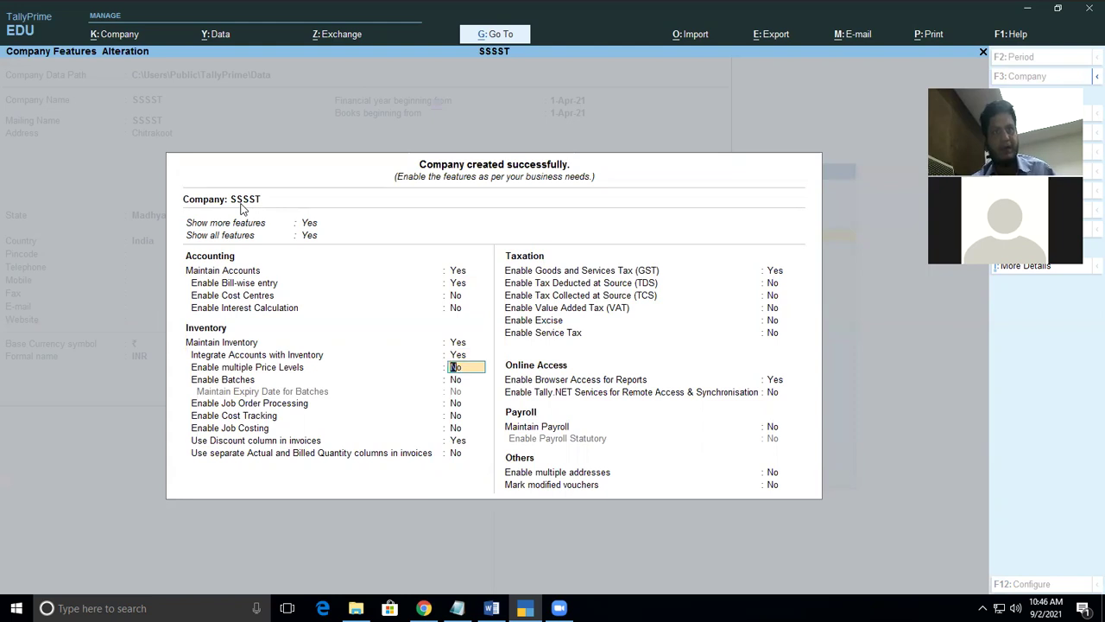
{"action": "key", "text": "Return"}
{"action": "key", "text": "Return"}
{"action": "key", "text": "Return"}
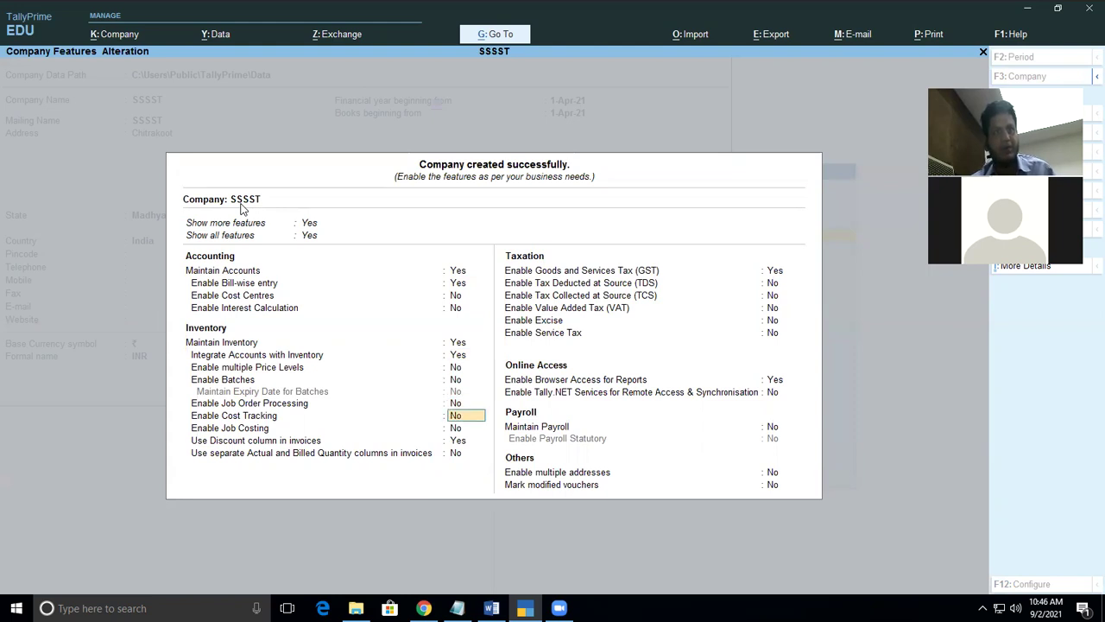
{"action": "key", "text": "Return"}
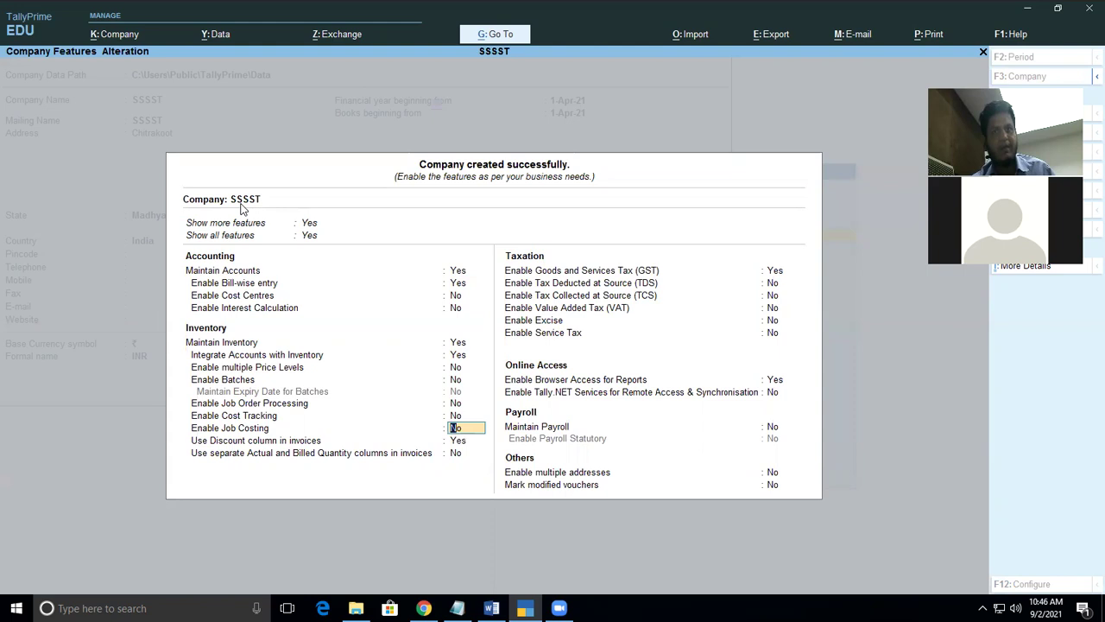
{"action": "key", "text": "Return"}
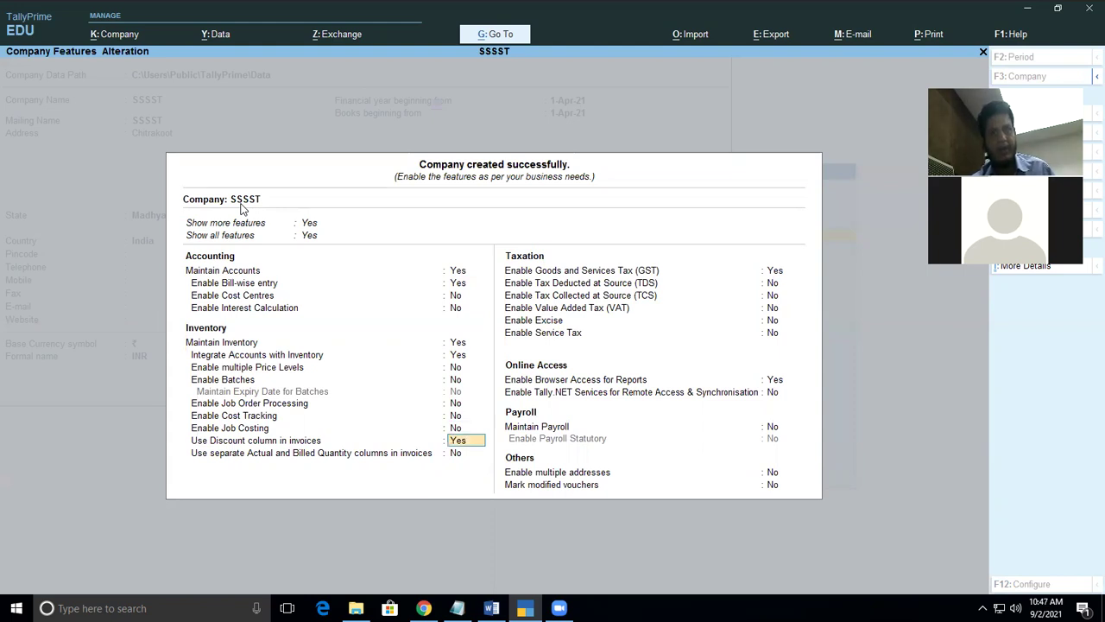
{"action": "key", "text": "Return"}
{"action": "key", "text": "Return"}
{"action": "key", "text": "Return"}
{"action": "key", "text": "Return"}
{"action": "key", "text": "Return"}
{"action": "key", "text": "Return"}
{"action": "key", "text": "Return"}
{"action": "key", "text": "Return"}
{"action": "key", "text": "Return"}
{"action": "key", "text": "Return"}
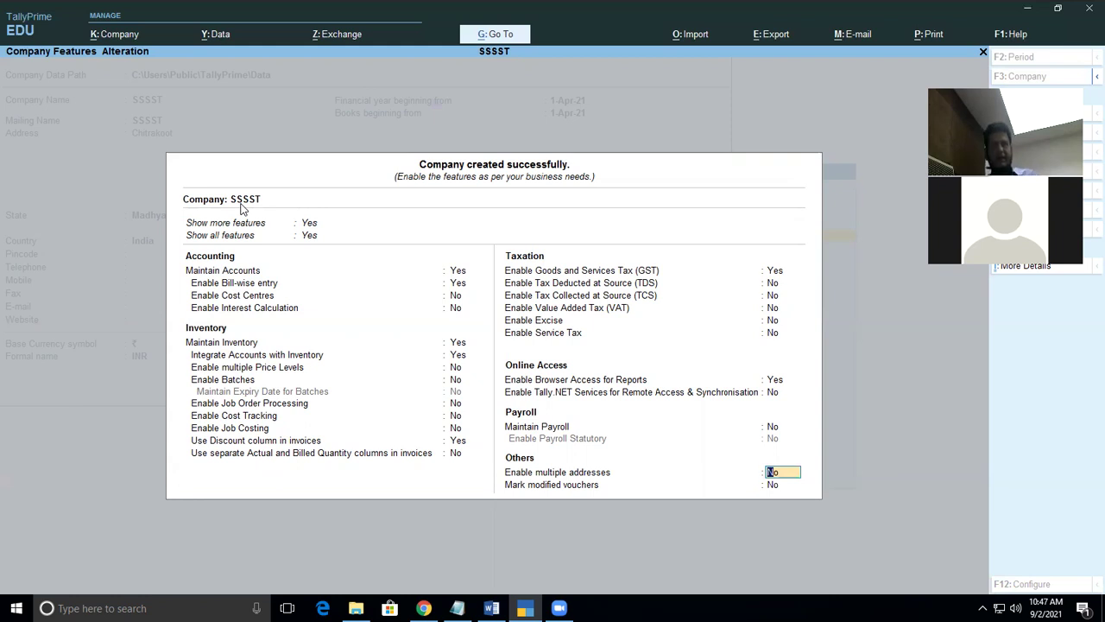
Try enabling multiple addresses for SSSST, and quit the address types and company features without saving
{"action": "key", "text": "y"}
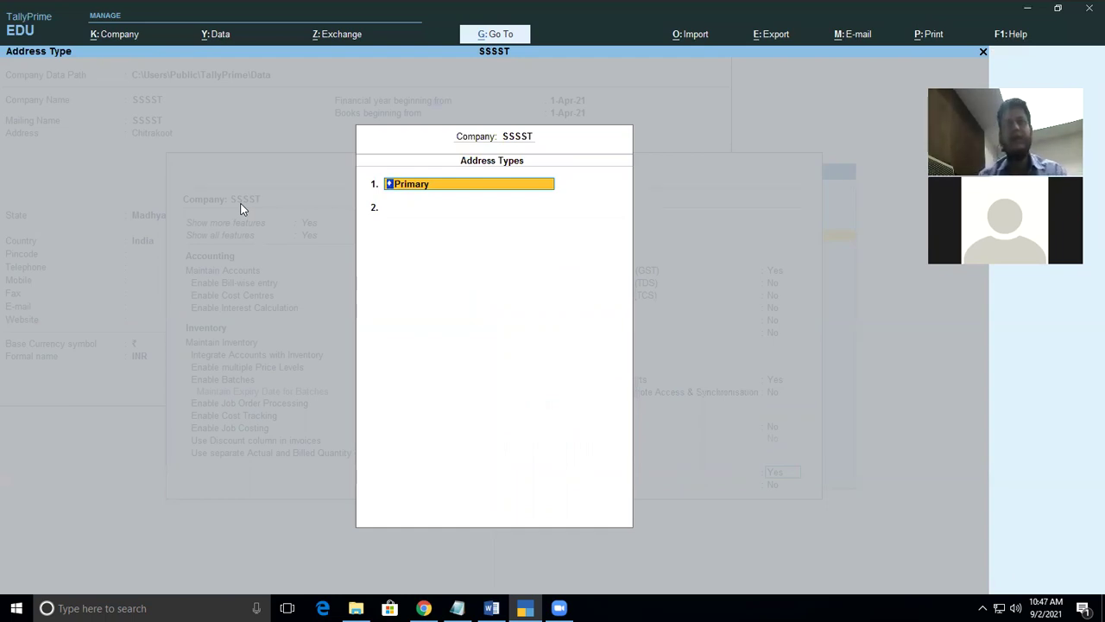
{"action": "key", "text": "Escape"}
{"action": "key", "text": "Escape"}
{"action": "key", "text": "Escape"}
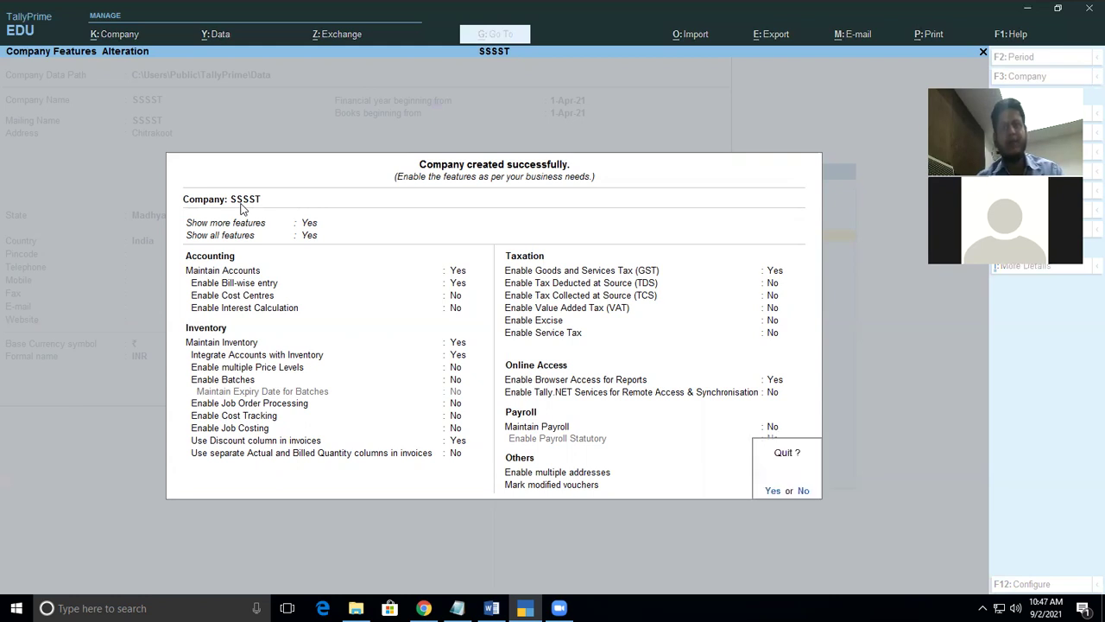
{"action": "key", "text": "y"}
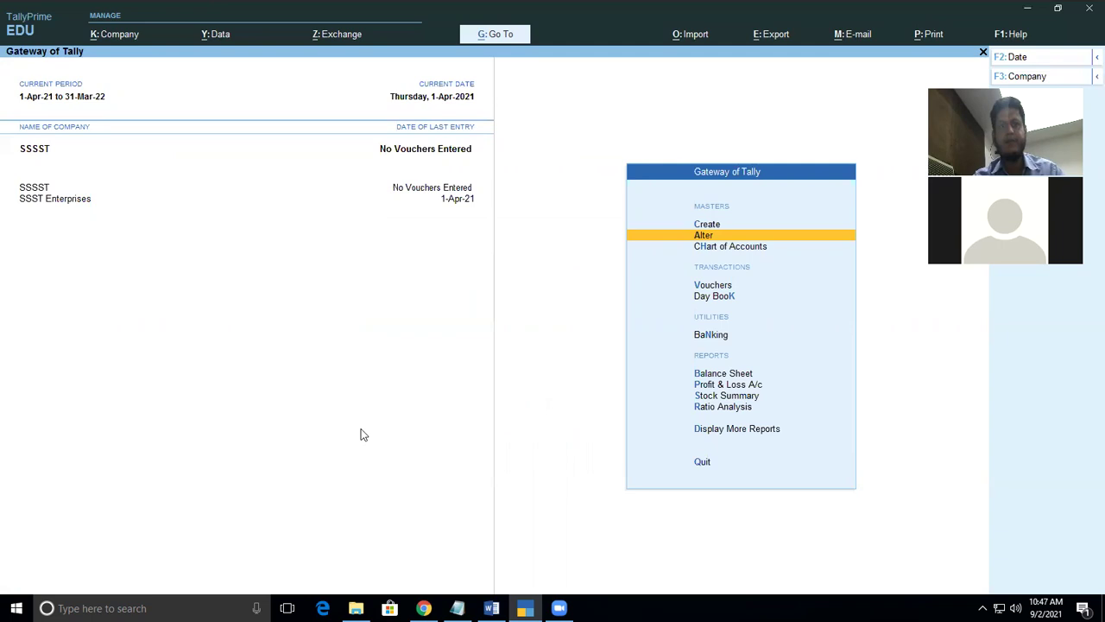
Shut the company SSSST, leaving only SSST Enterprises open
{"action": "left_click", "coordinate": [1095, 77]}
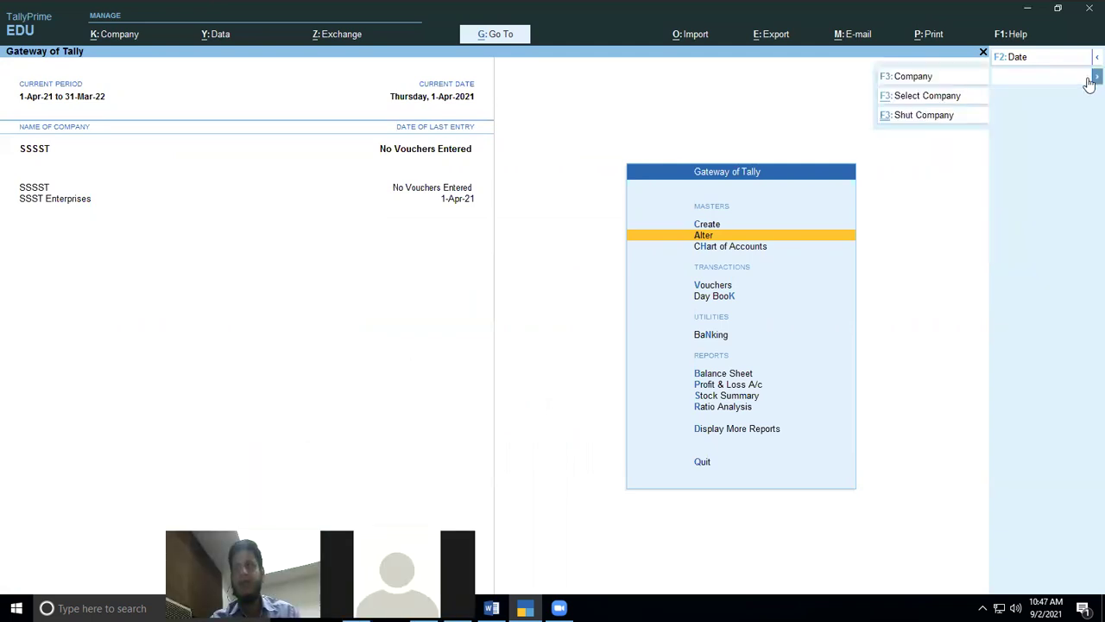
{"action": "left_click", "coordinate": [955, 117]}
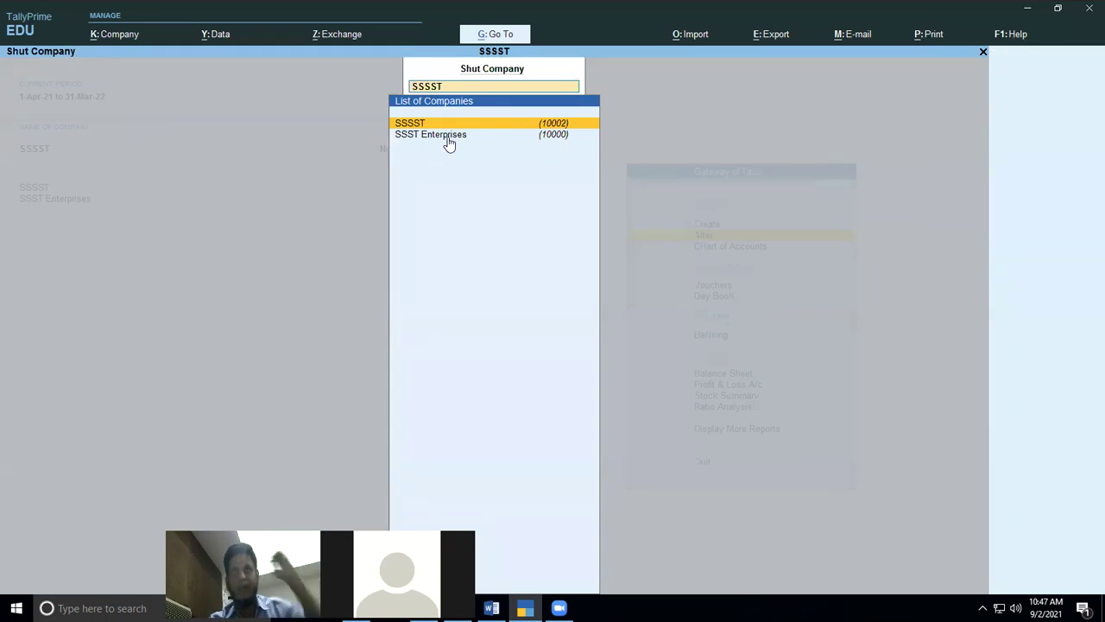
{"action": "left_click", "coordinate": [497, 125]}
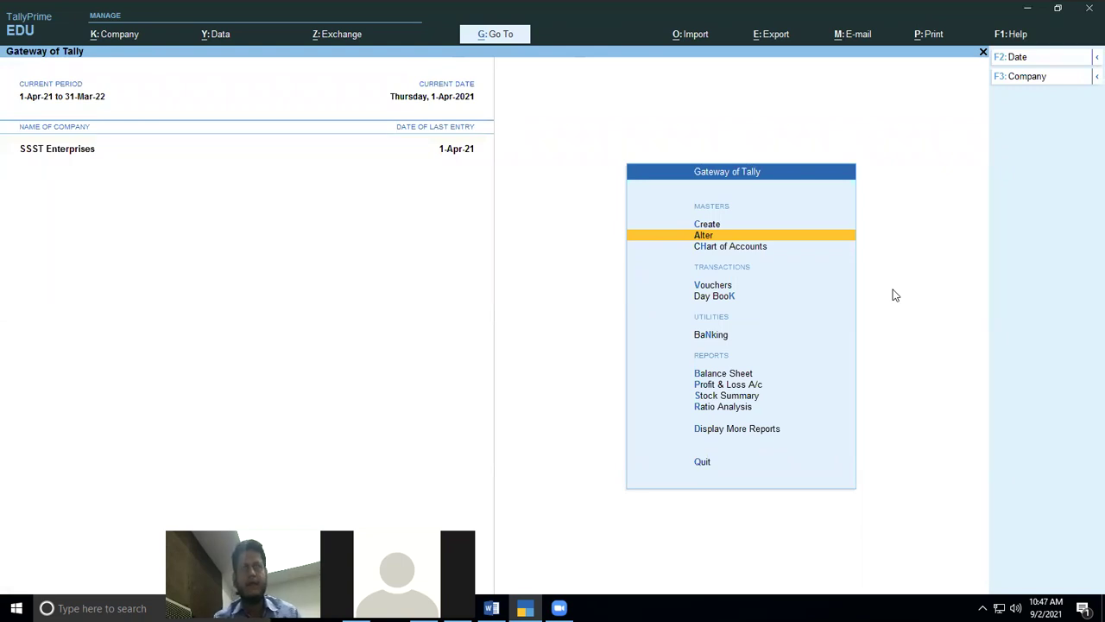
Open the list of masters for creation in SSST Enterprises and locate Location under Inventory Masters
{"action": "key", "text": "Escape"}
{"action": "key", "text": "n"}
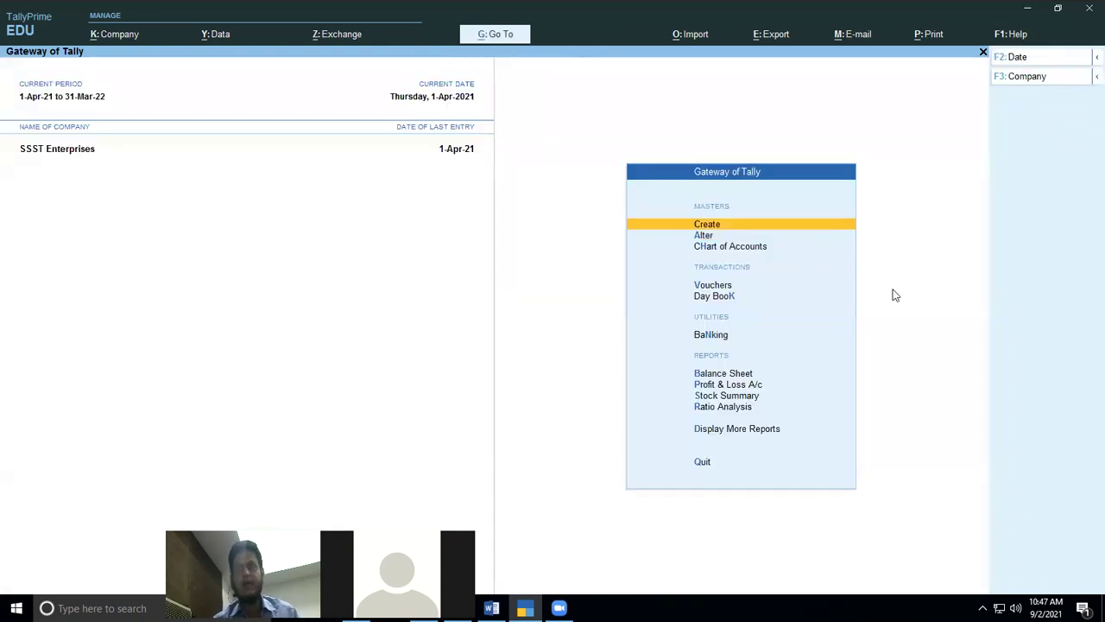
{"action": "key", "text": "Return"}
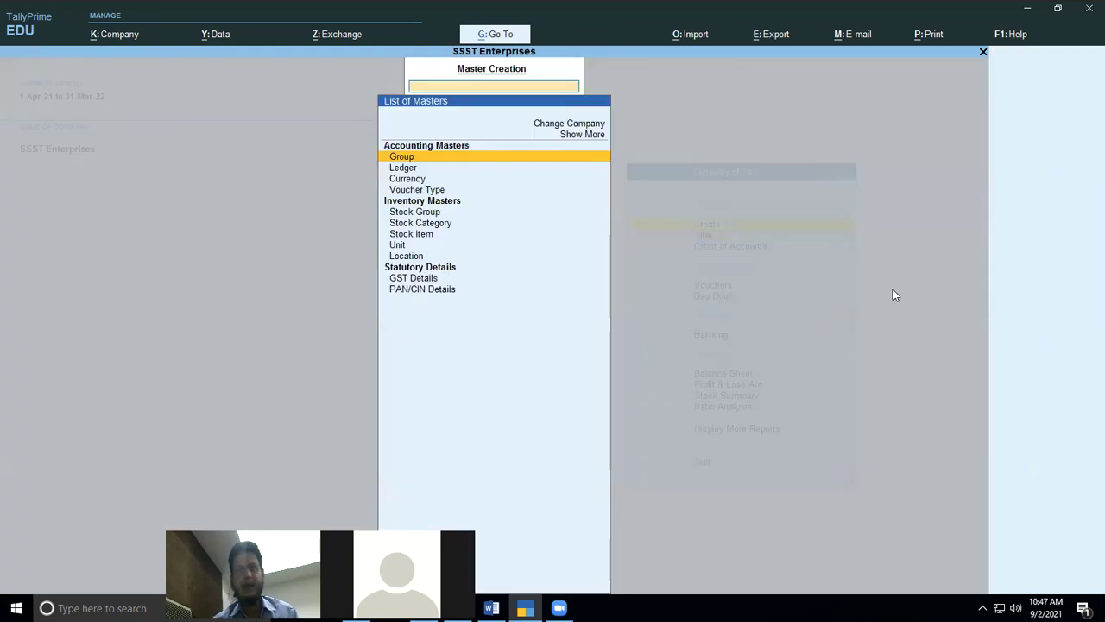
{"action": "key", "text": "Down"}
{"action": "key", "text": "Down"}
{"action": "key", "text": "Down"}
{"action": "key", "text": "Down"}
{"action": "key", "text": "Down"}
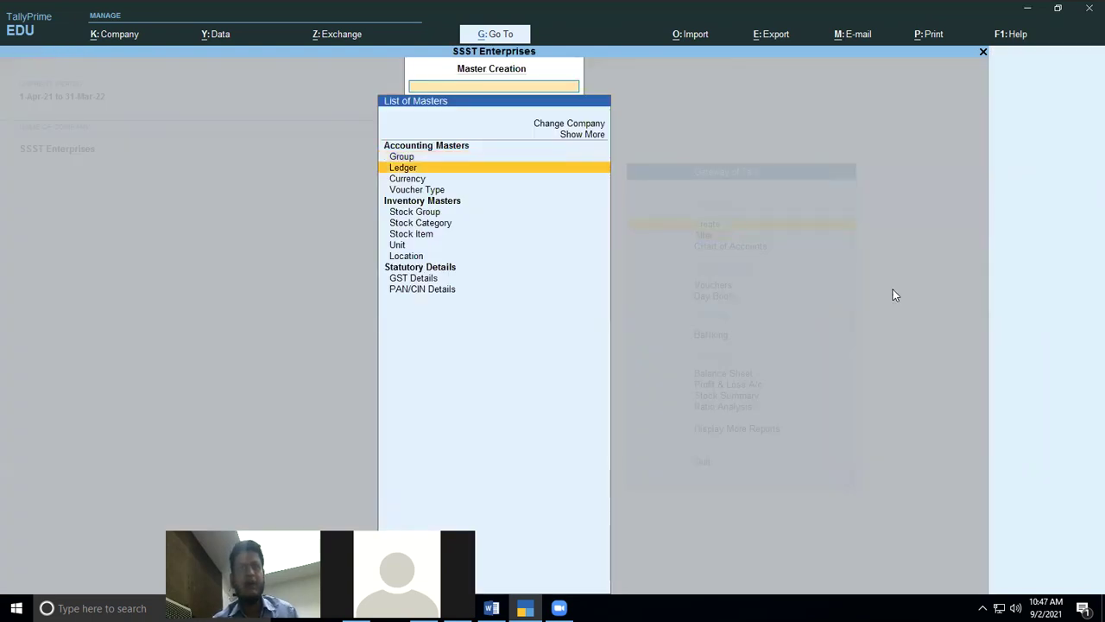
{"action": "key", "text": "Down"}
{"action": "key", "text": "Down"}
{"action": "key", "text": "Down"}
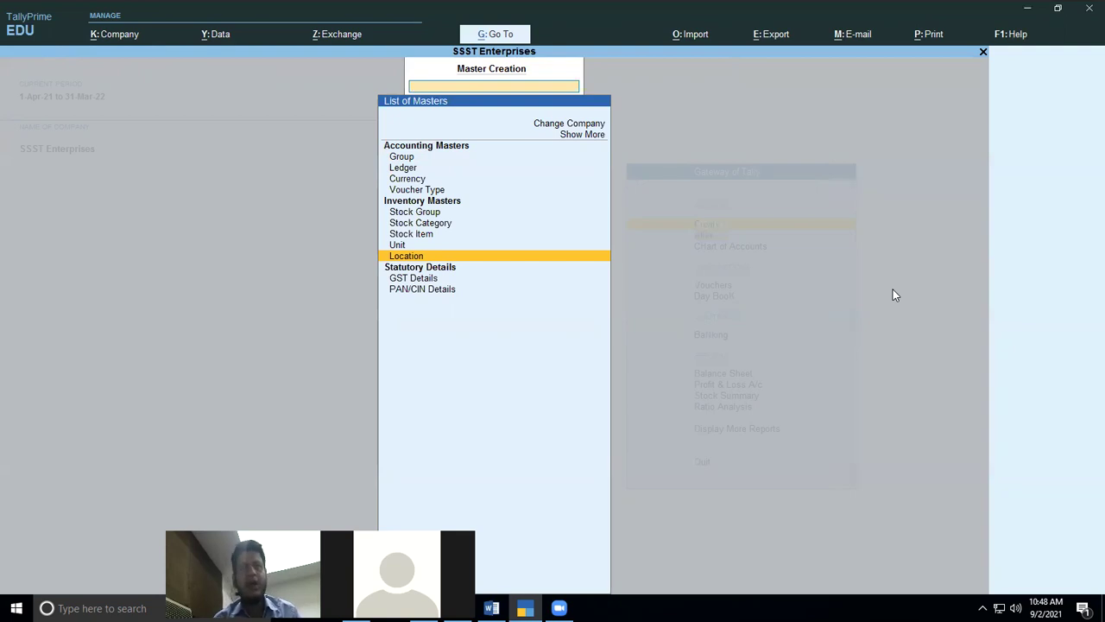
Leave the master creation list and quit TallyPrime
{"action": "key", "text": "Escape"}
{"action": "key", "text": "Escape"}
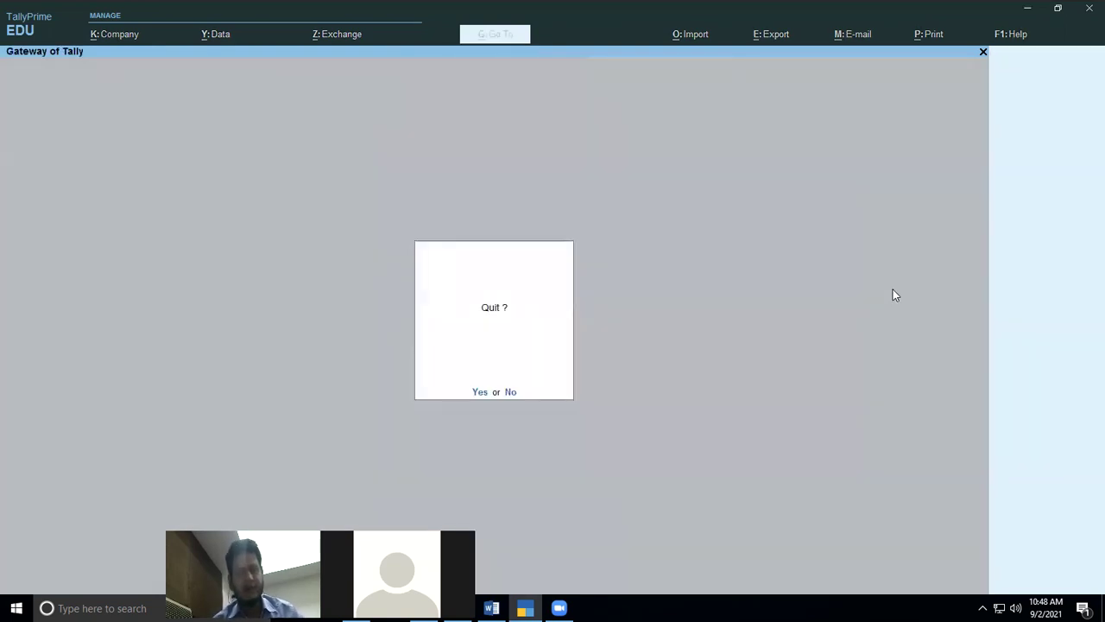
{"action": "key", "text": "Return"}
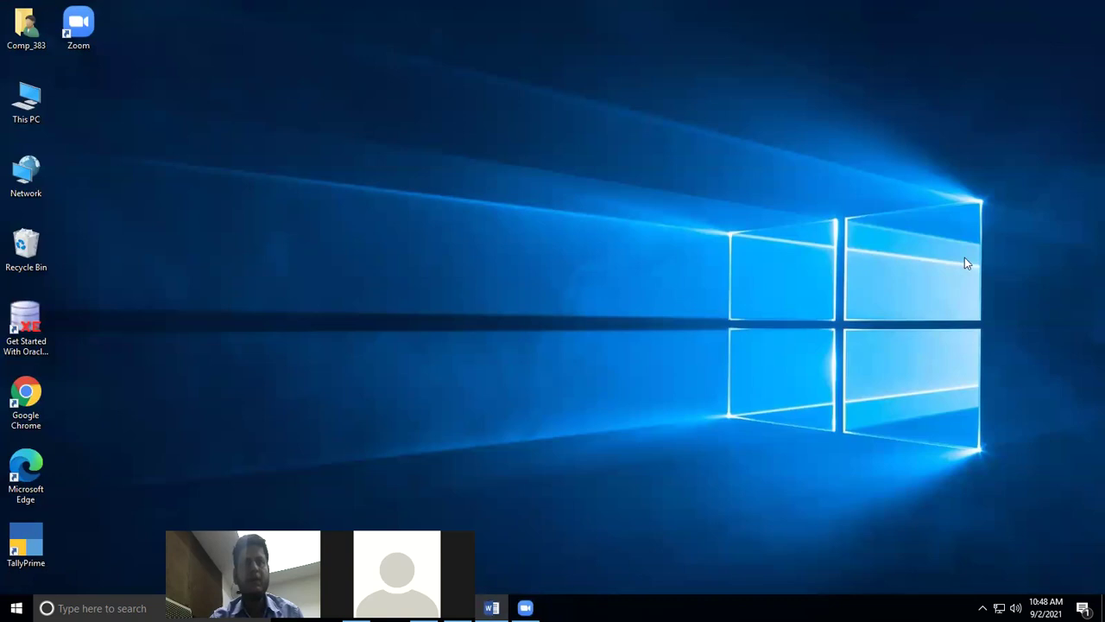
Refresh the desktop, launch TallyPrime and continue in Educational Mode
{"action": "right_click", "coordinate": [643, 298]}
{"action": "left_click", "coordinate": [675, 336]}
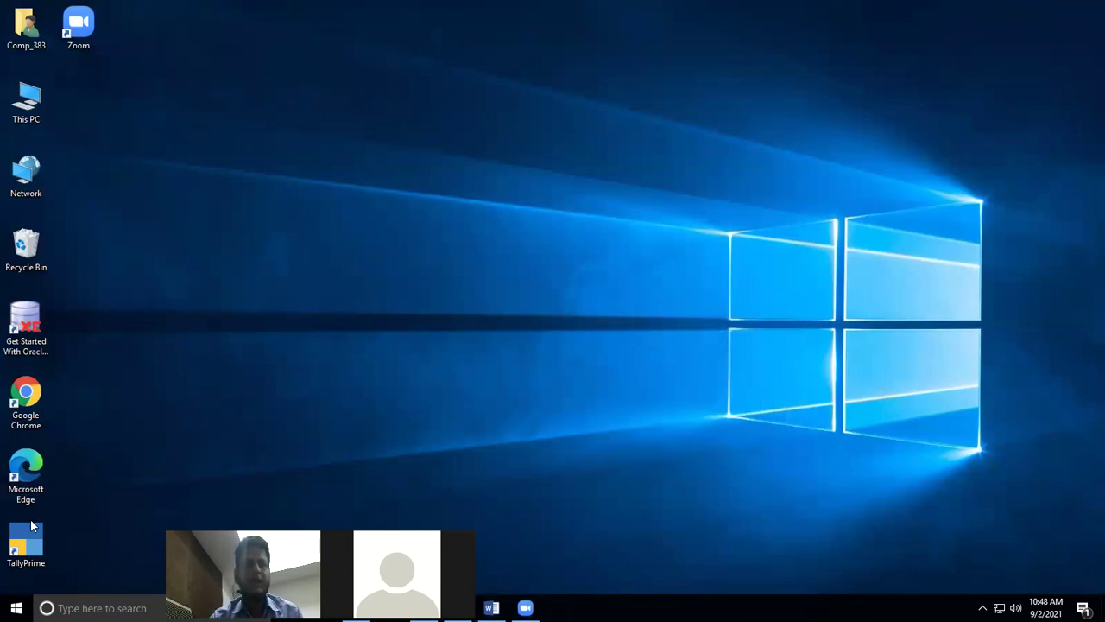
{"action": "double_click", "coordinate": [30, 524]}
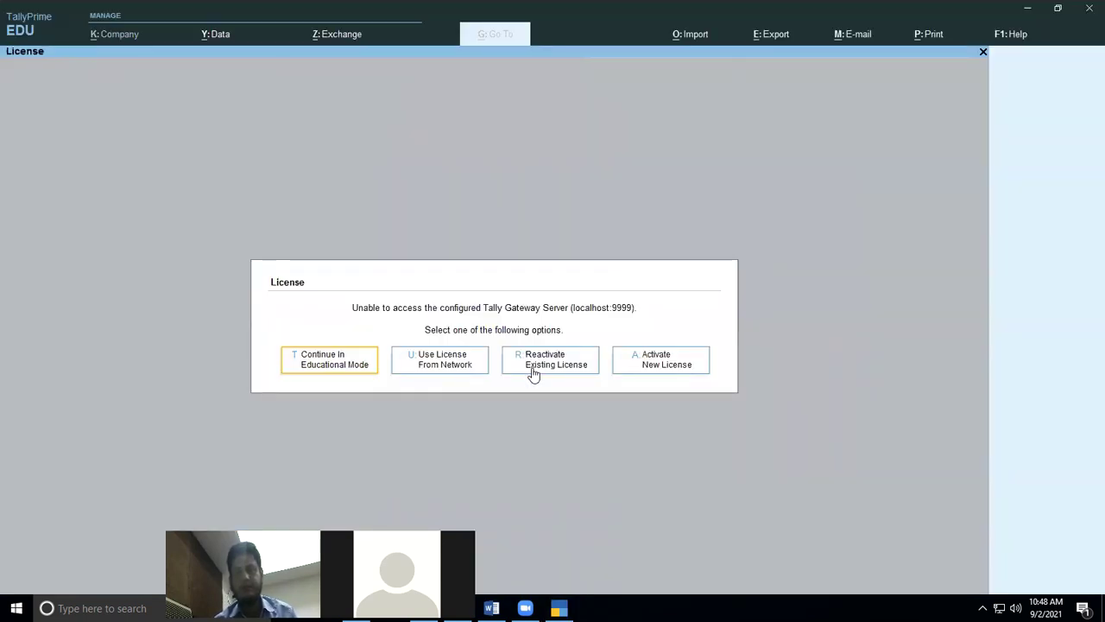
{"action": "key", "text": "Return"}
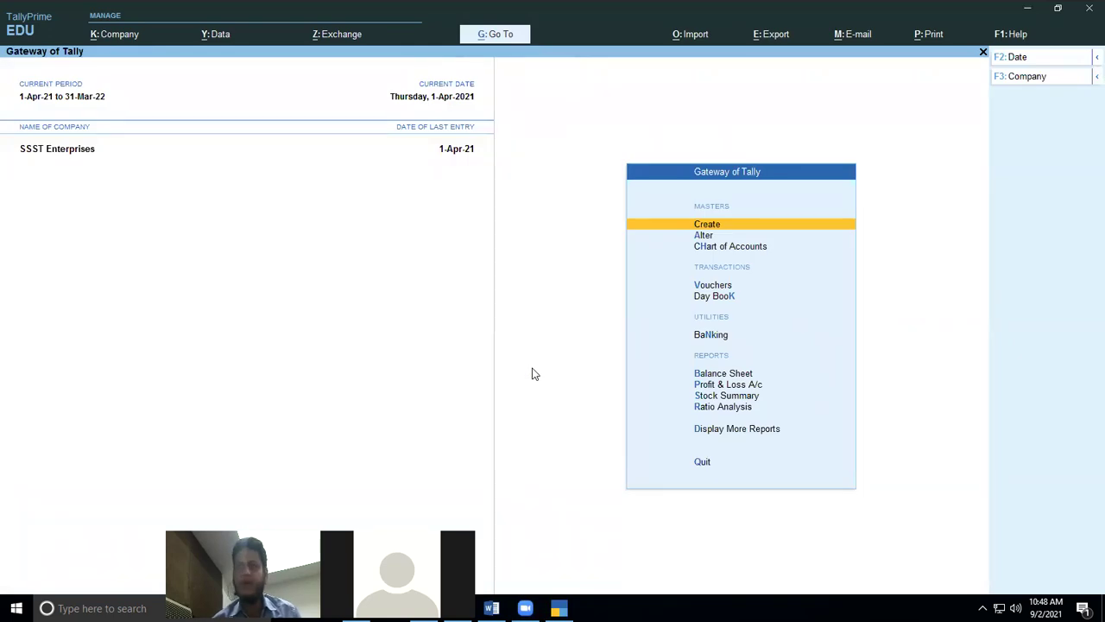
Open the list of masters for creation in SSST Enterprises and choose Location under Inventory Masters
{"action": "key", "text": "Return"}
{"action": "key", "text": "Down"}
{"action": "key", "text": "Down"}
{"action": "key", "text": "Down"}
{"action": "key", "text": "Down"}
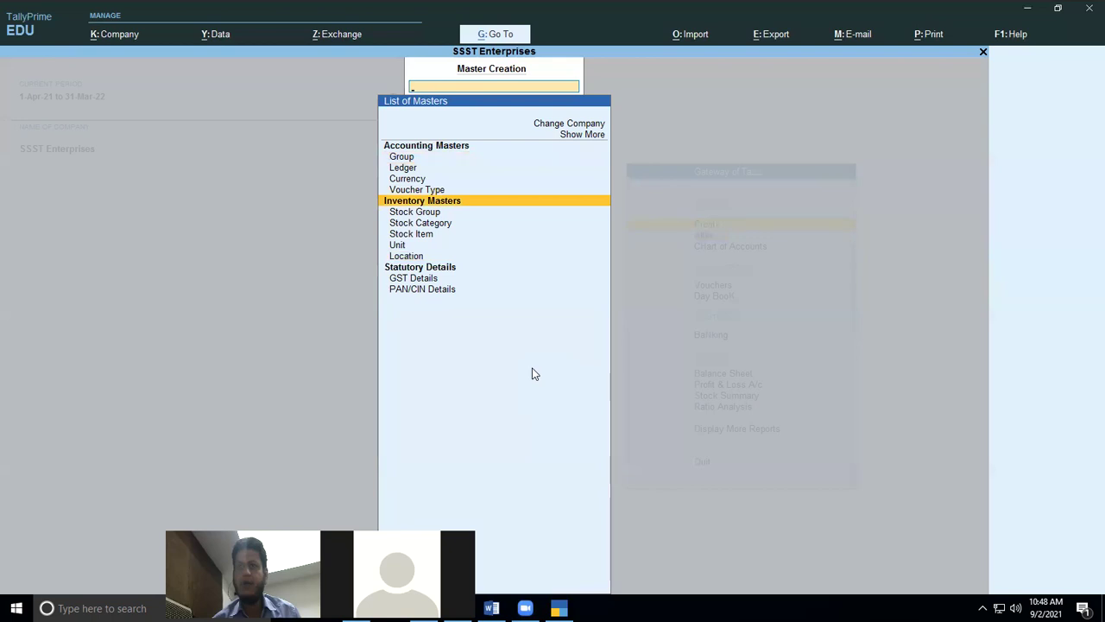
{"action": "key", "text": "Down"}
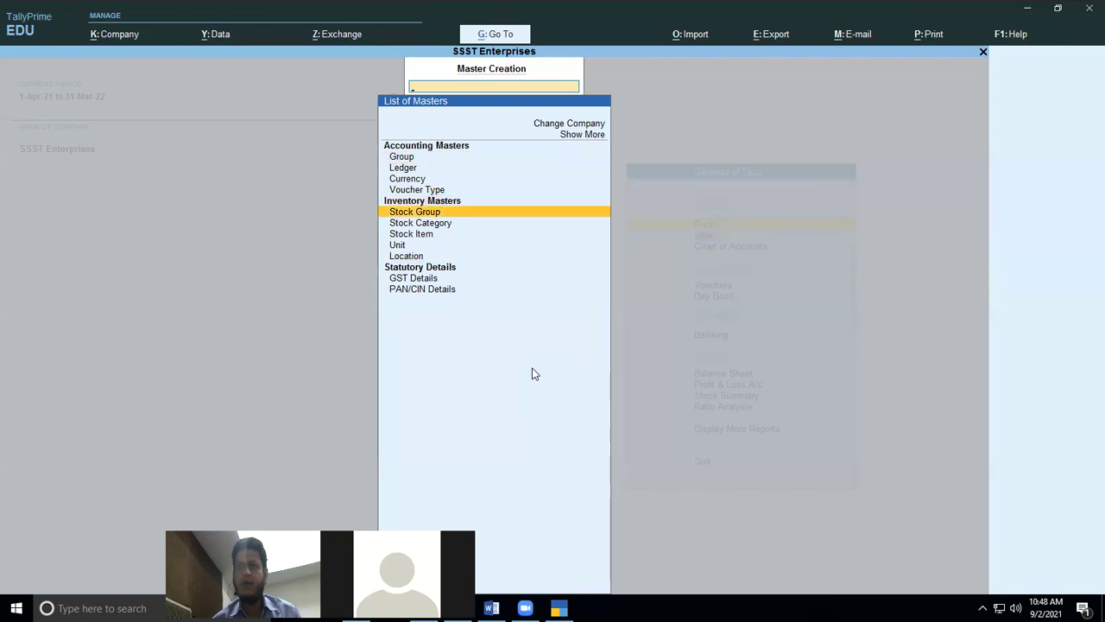
{"action": "key", "text": "Down"}
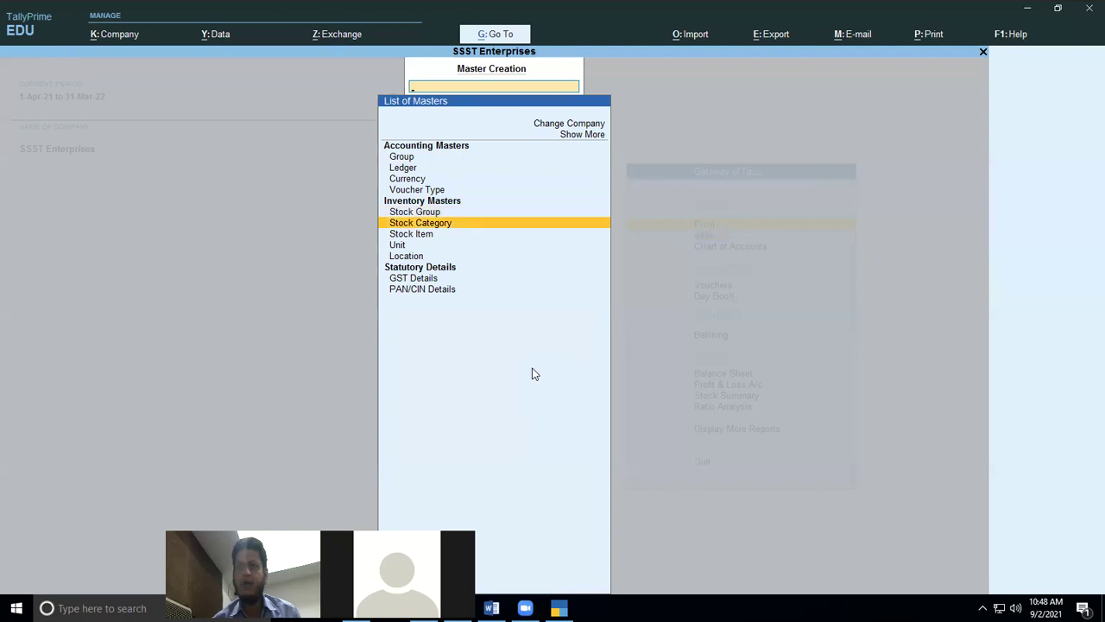
{"action": "key", "text": "Down"}
{"action": "key", "text": "Down"}
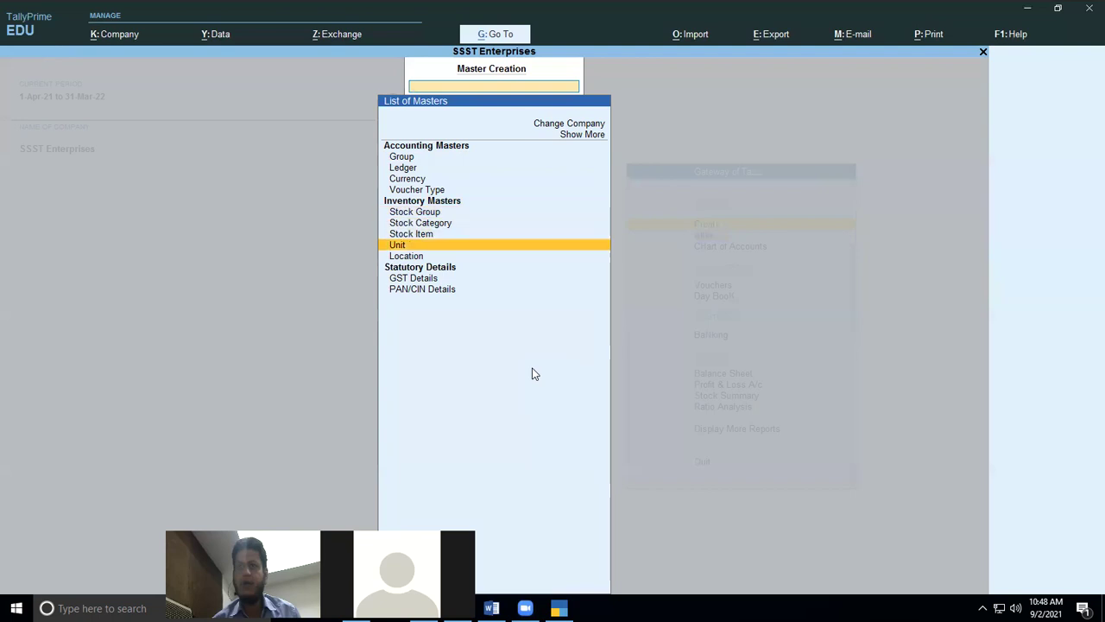
{"action": "key", "text": "Down"}
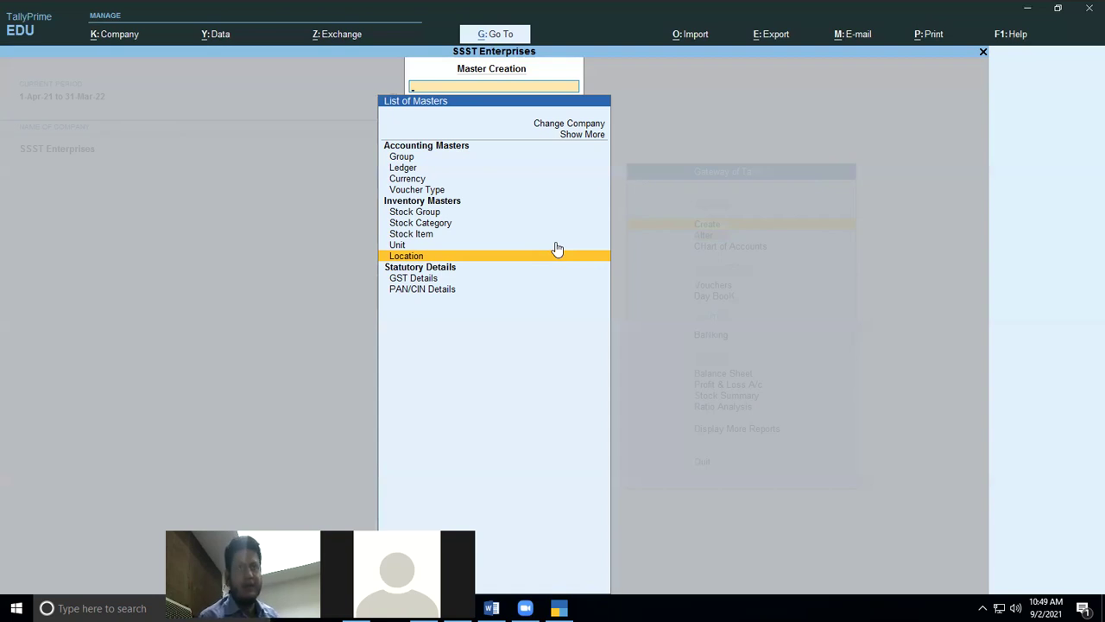
{"action": "key", "text": "Return"}
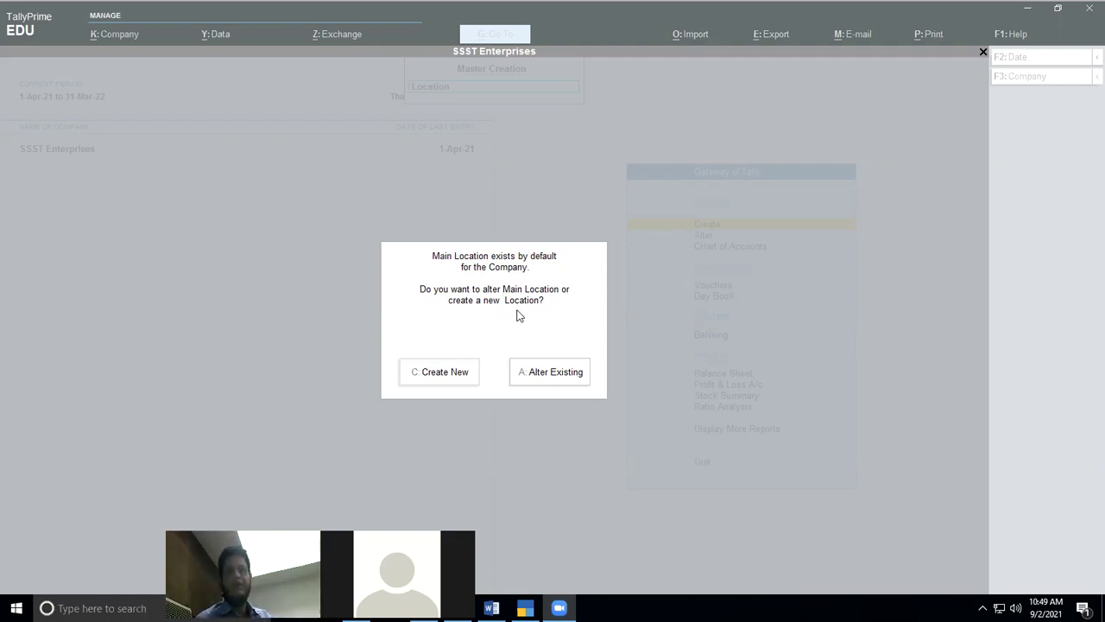
Try altering the existing Main Location by clearing its name, and quit the alteration without saving
{"action": "left_click", "coordinate": [557, 373]}
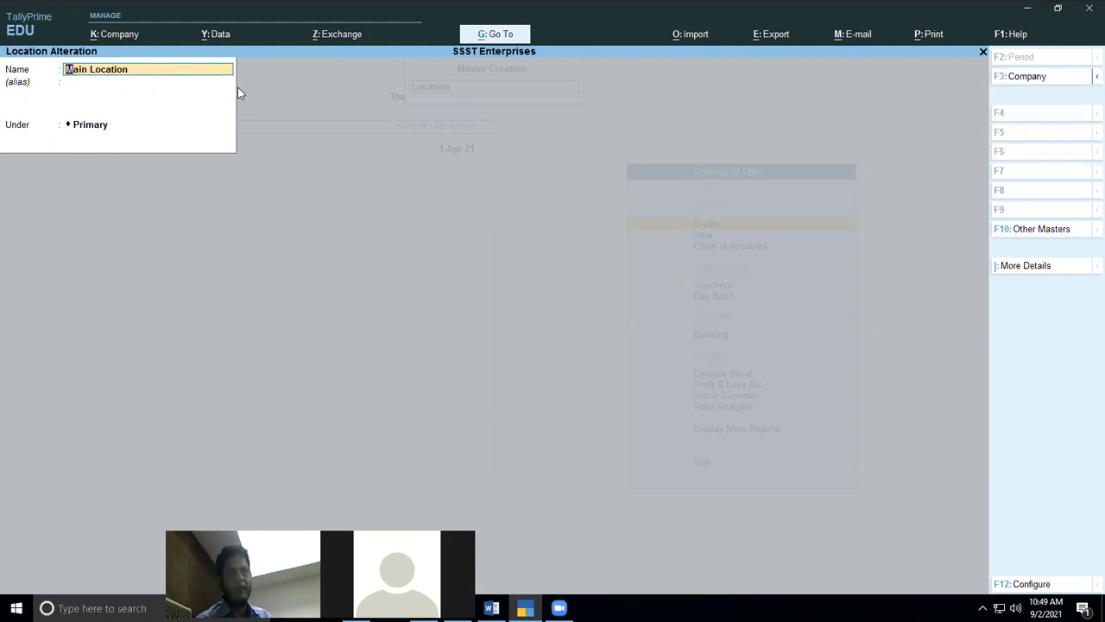
{"action": "key", "text": "BackSpace"}
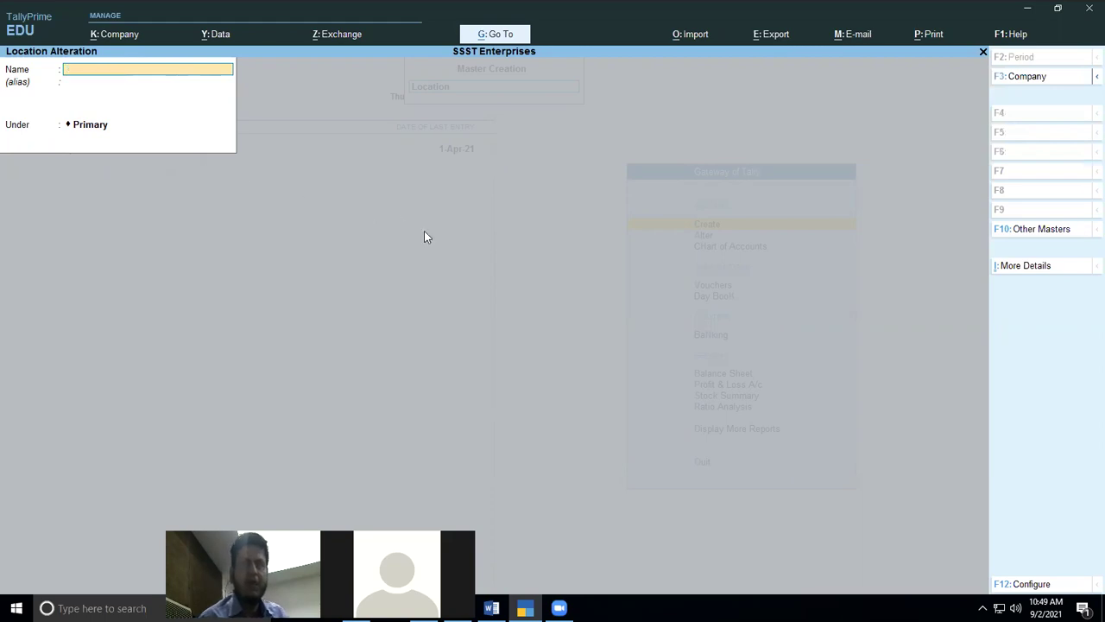
{"action": "key", "text": "Escape"}
{"action": "key", "text": "y"}
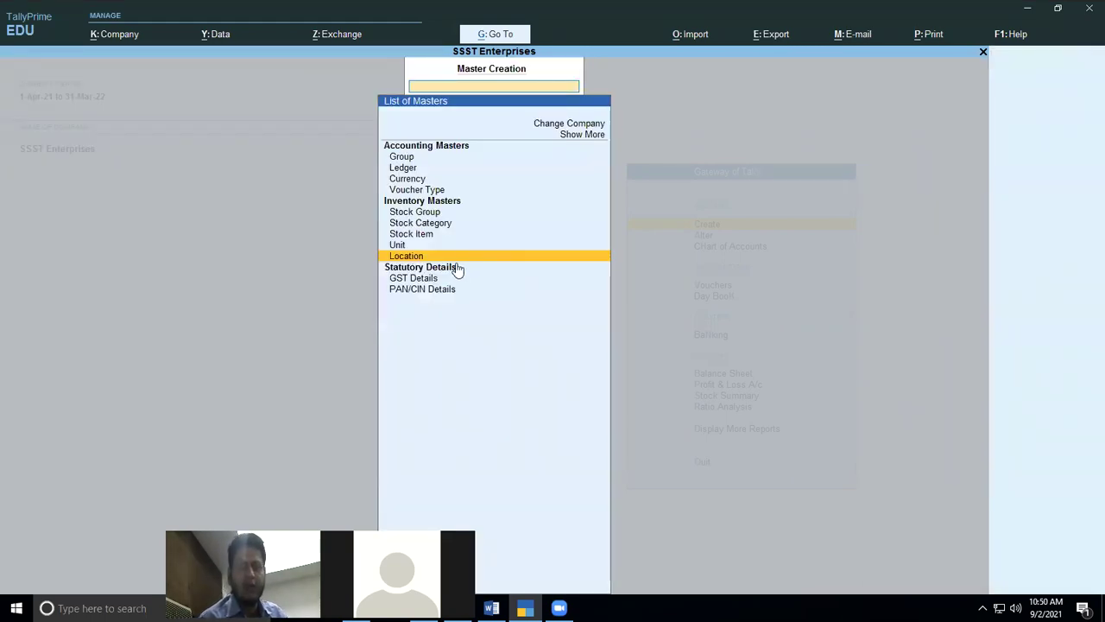
Create a new location named Sitapur under Primary, without an alias
{"action": "key", "text": "Return"}
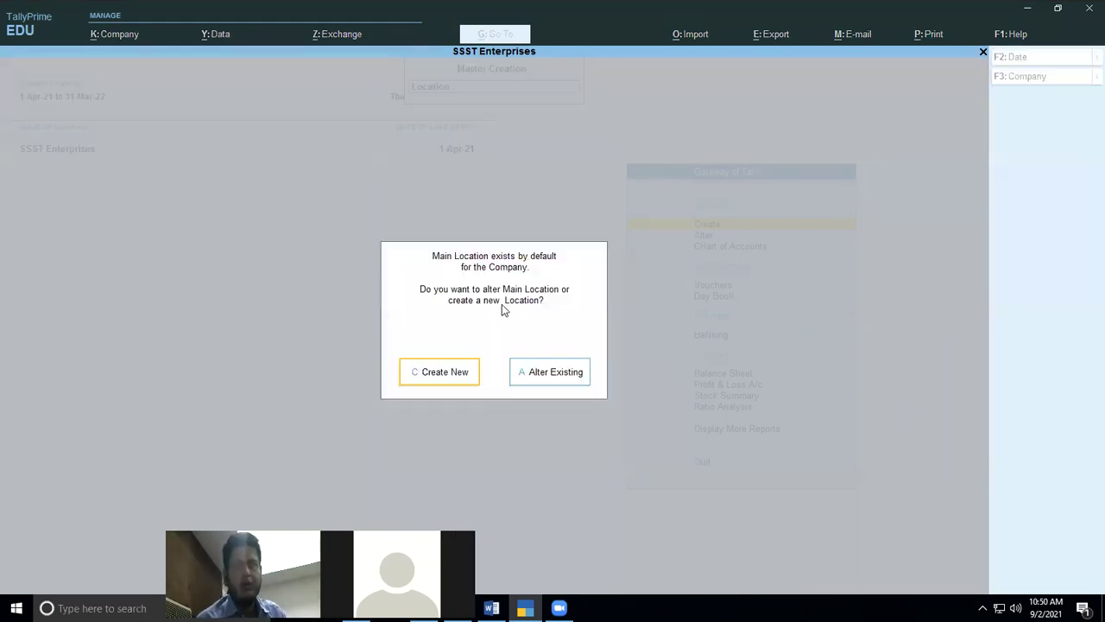
{"action": "left_click", "coordinate": [417, 382]}
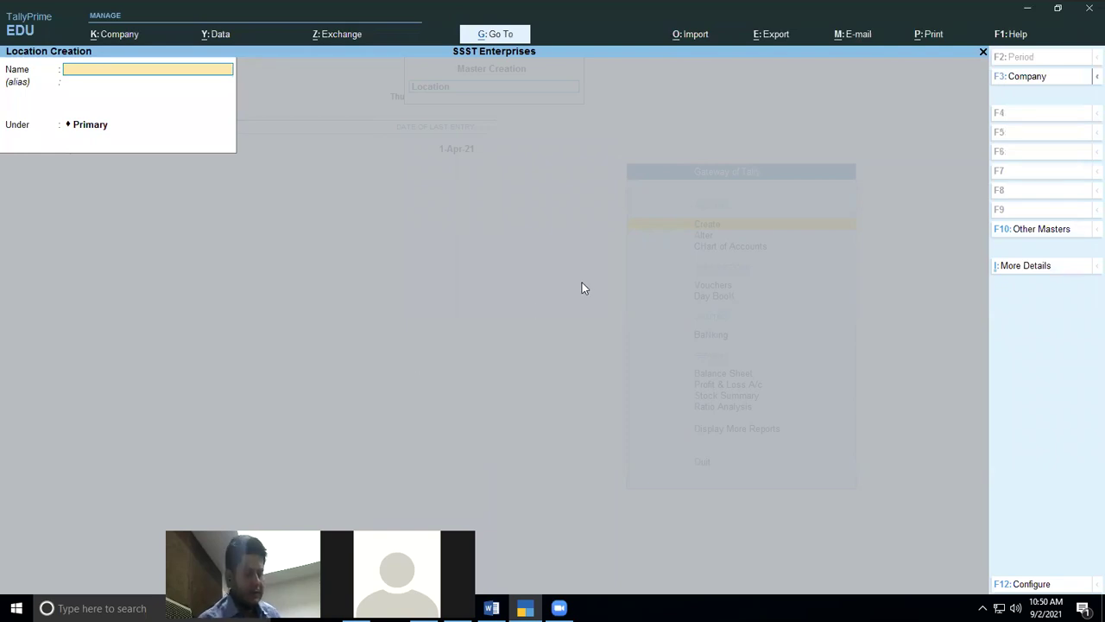
{"action": "type", "text": "Sitapur"}
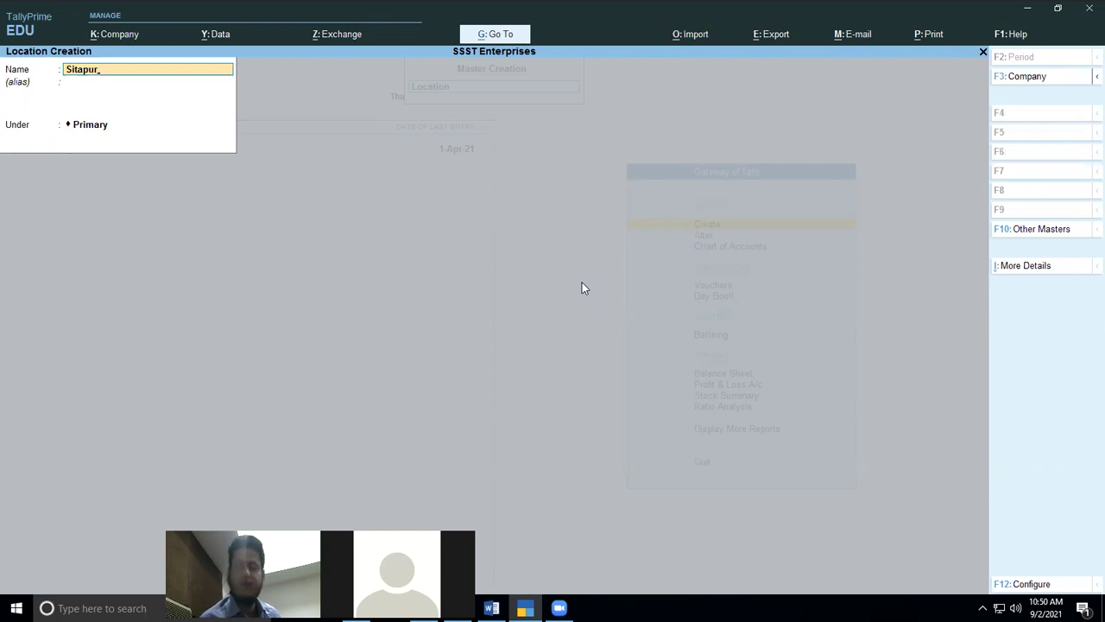
{"action": "key", "text": "Return"}
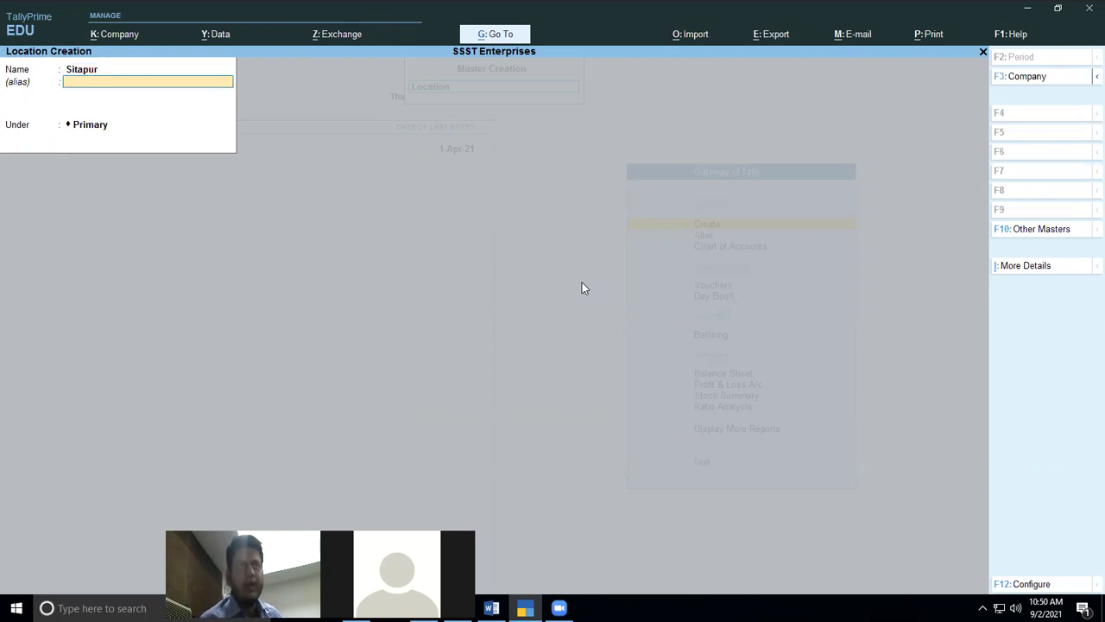
{"action": "key", "text": "Return"}
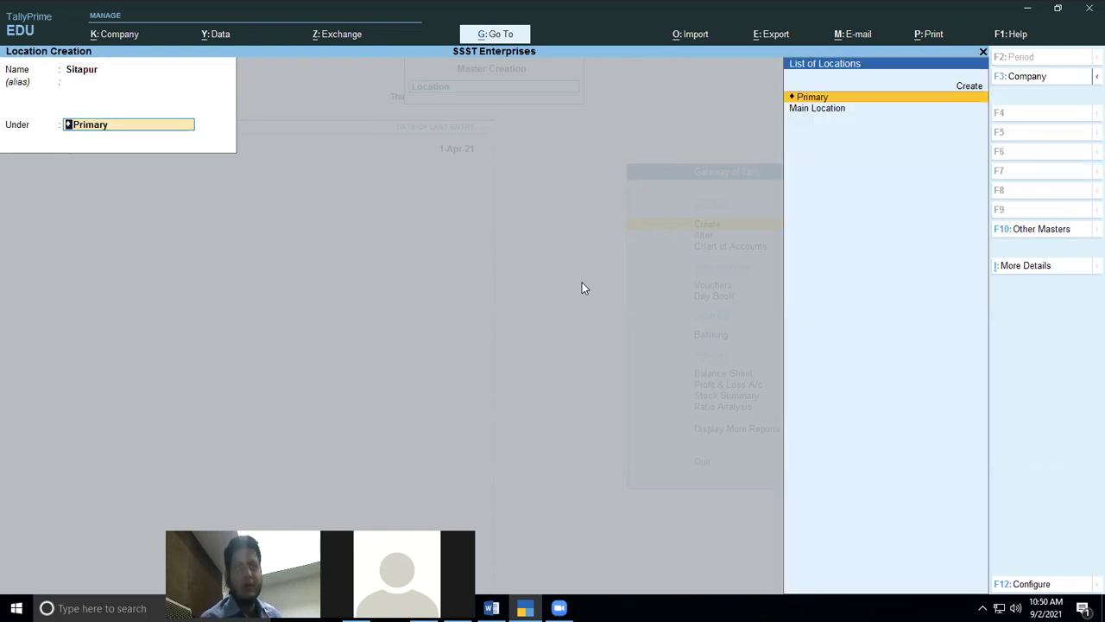
{"action": "key", "text": "Return"}
{"action": "key", "text": "Return"}
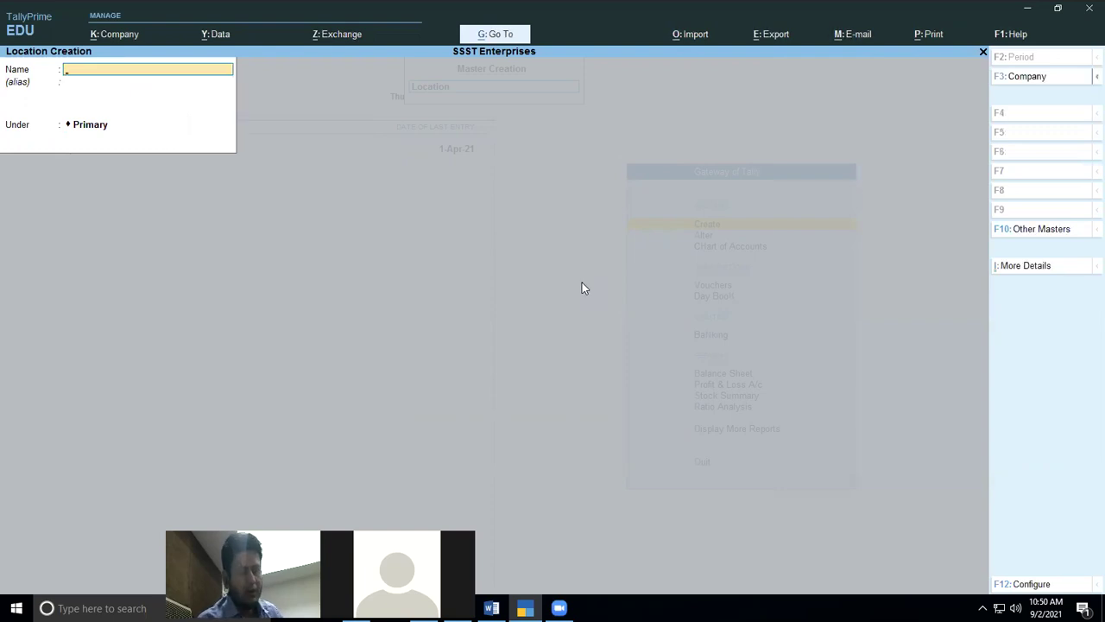
Create a location named Kamtan under Primary, leaving the alias blank
{"action": "type", "text": "K"}
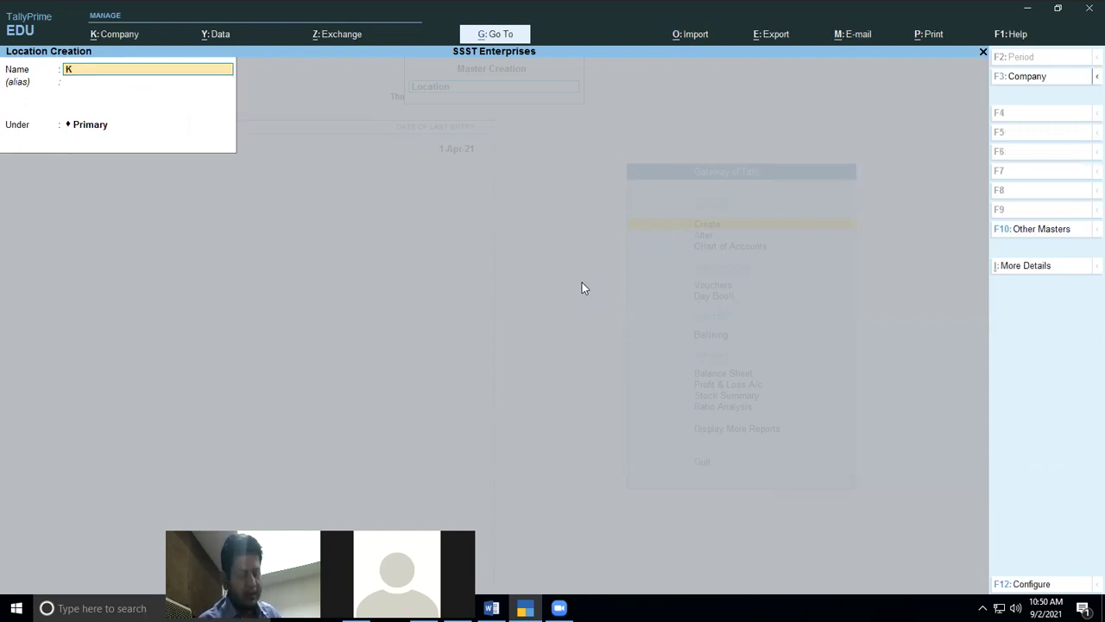
{"action": "type", "text": "amtan"}
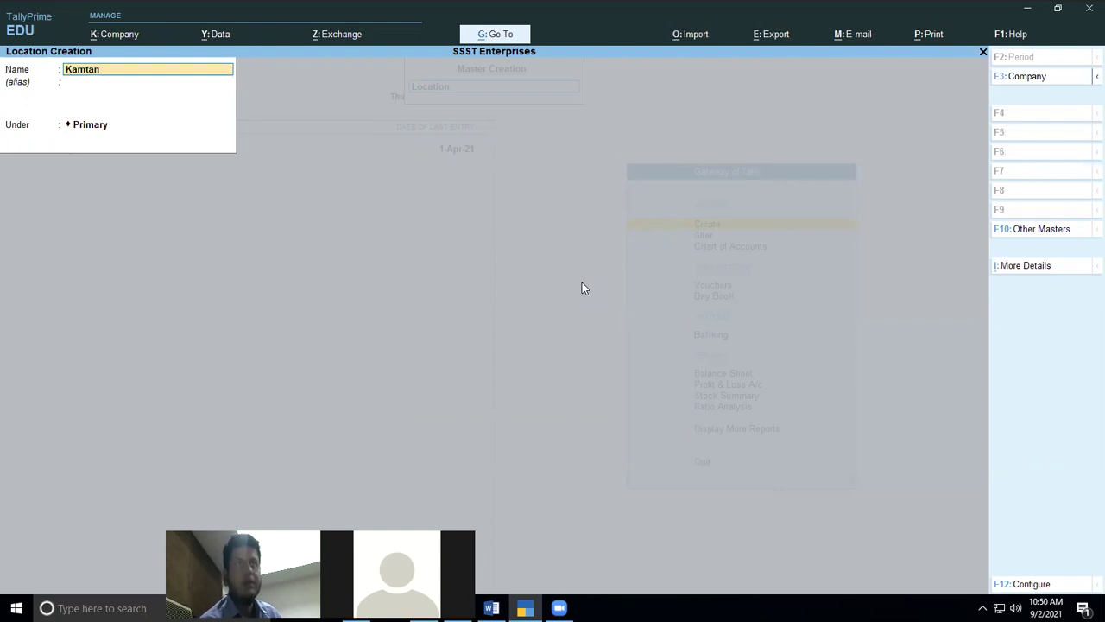
{"action": "key", "text": "Return"}
{"action": "key", "text": "Return"}
{"action": "key", "text": "Return"}
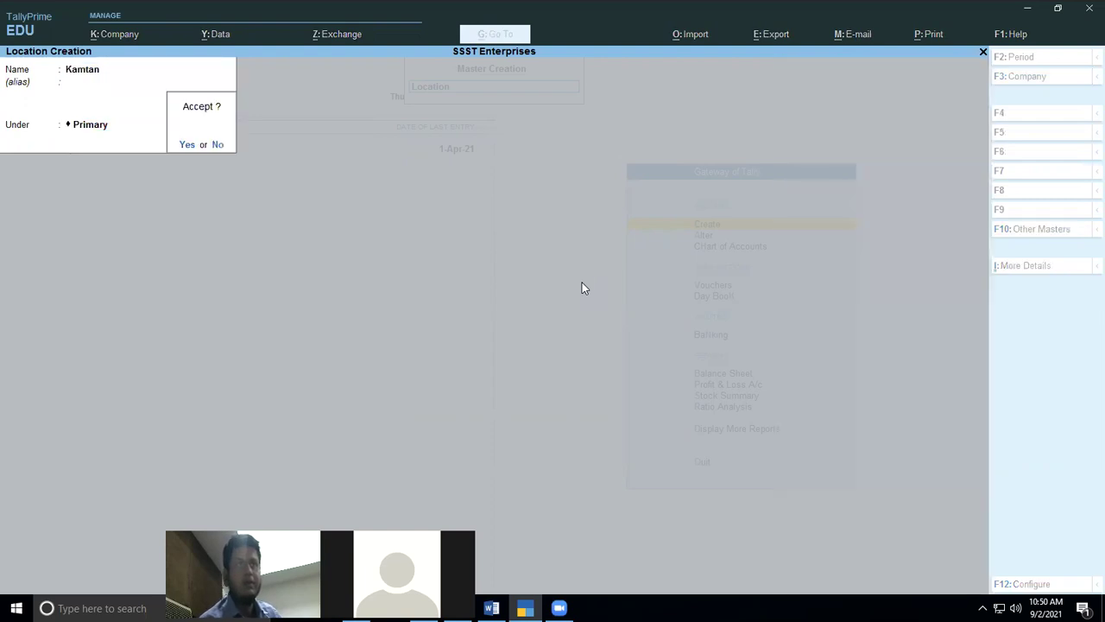
{"action": "key", "text": "Return"}
Create a location named Khohi under Primary and leave master creation
{"action": "type", "text": "Kho"}
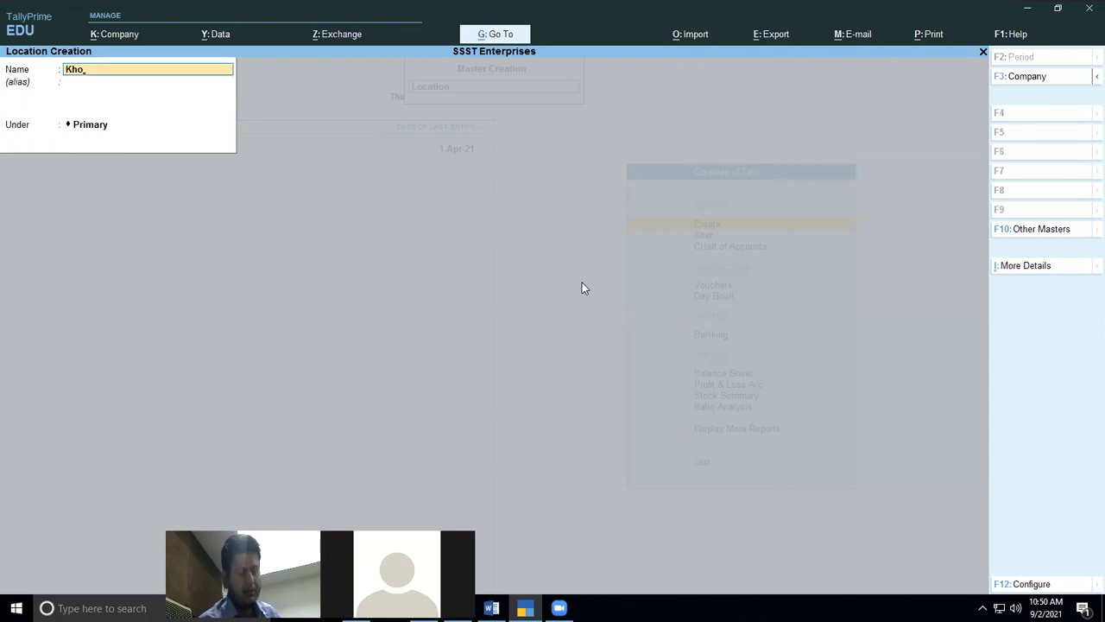
{"action": "type", "text": "hi"}
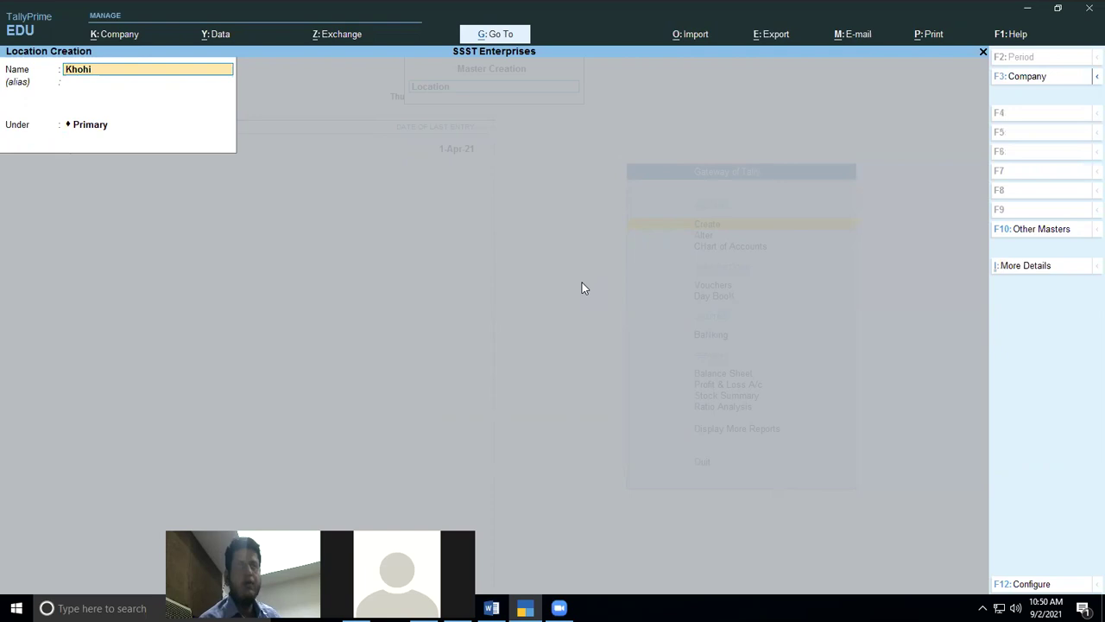
{"action": "key", "text": "Return"}
{"action": "key", "text": "Return"}
{"action": "key", "text": "Return"}
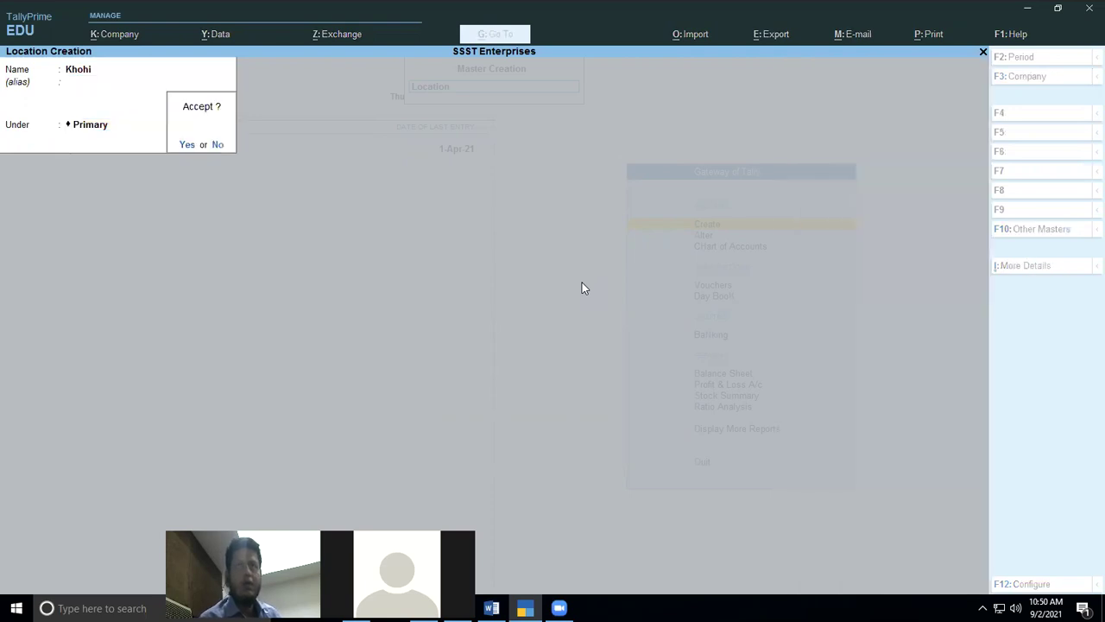
{"action": "key", "text": "Return"}
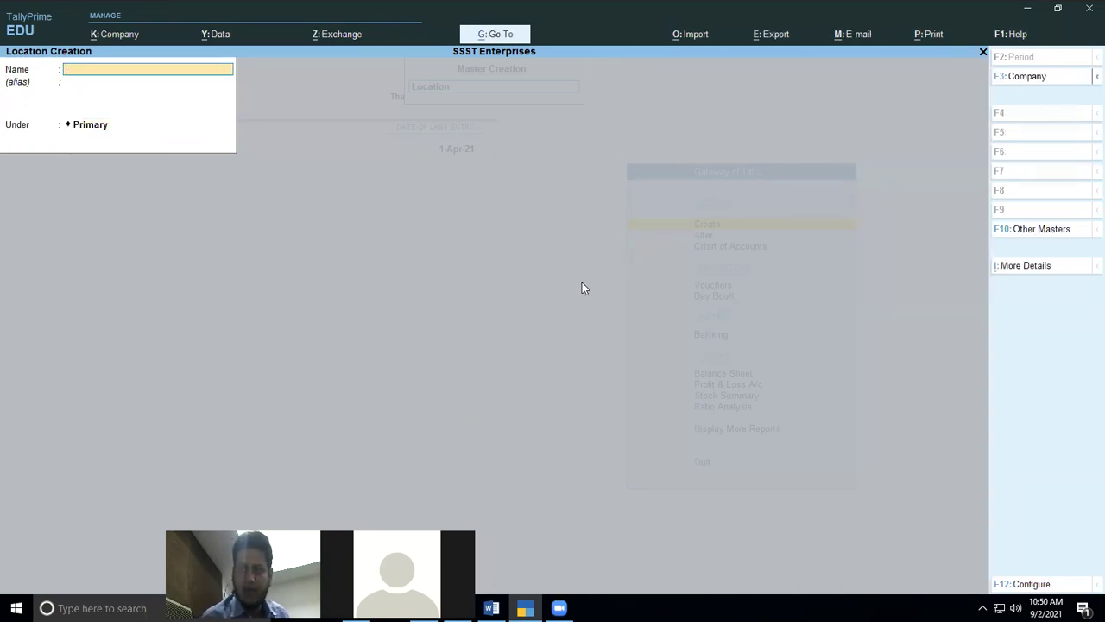
{"action": "key", "text": "Escape"}
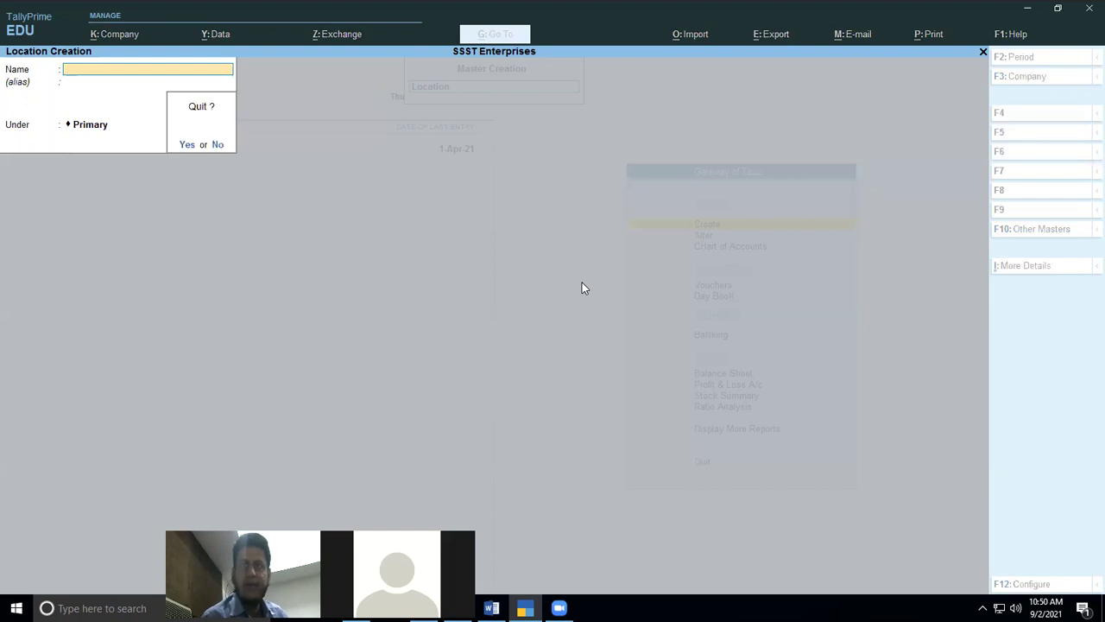
{"action": "key", "text": "Return"}
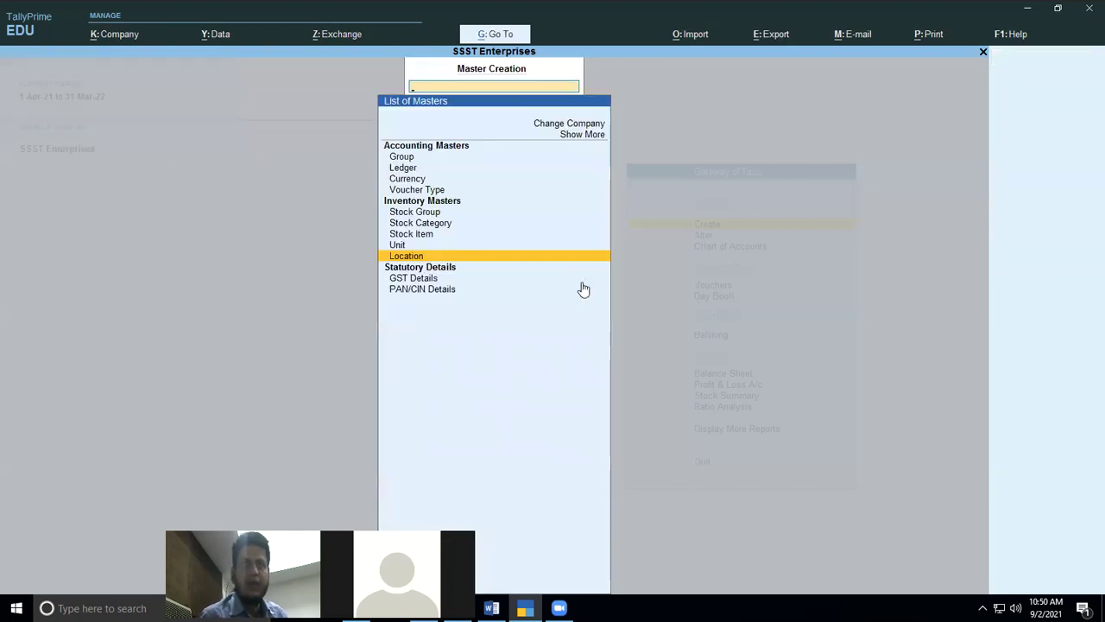
{"action": "key", "text": "Escape"}
Review the company's locations through master alteration, and return to the Gateway of Tally
{"action": "key", "text": "Down"}
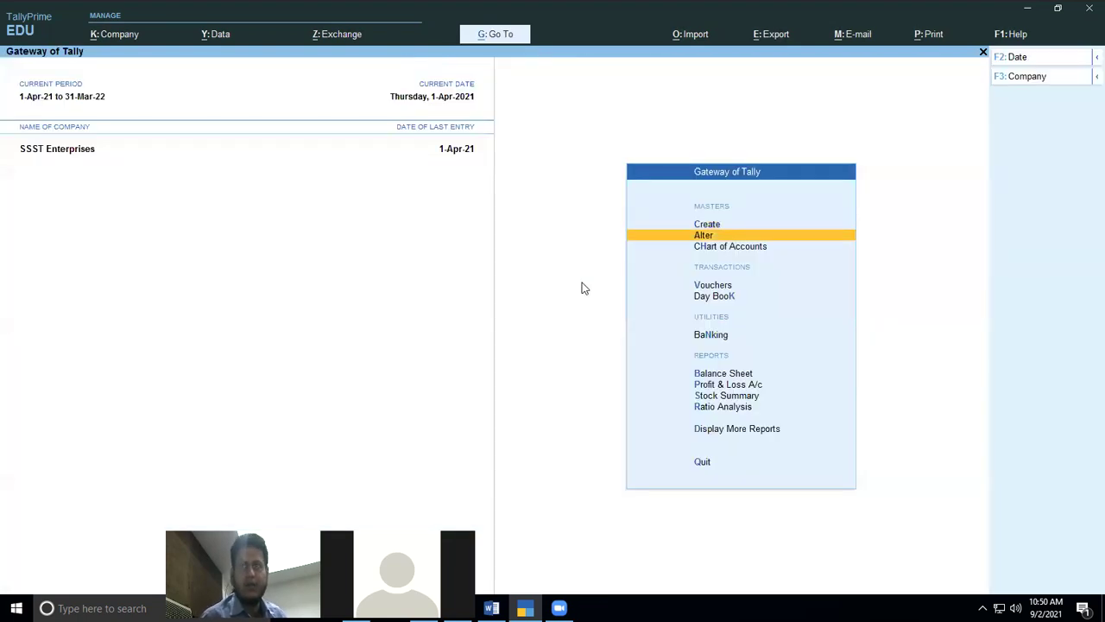
{"action": "key", "text": "Return"}
{"action": "key", "text": "Down"}
{"action": "key", "text": "Down"}
{"action": "key", "text": "Down"}
{"action": "key", "text": "Down"}
{"action": "key", "text": "Down"}
{"action": "key", "text": "Down"}
{"action": "key", "text": "Down"}
{"action": "key", "text": "Down"}
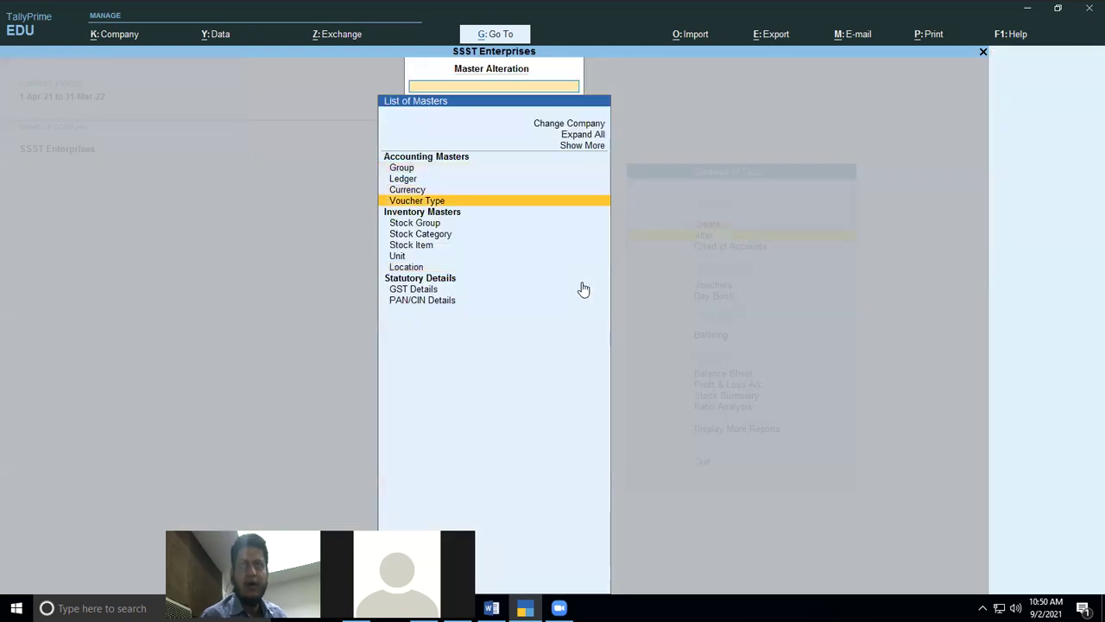
{"action": "key", "text": "Return"}
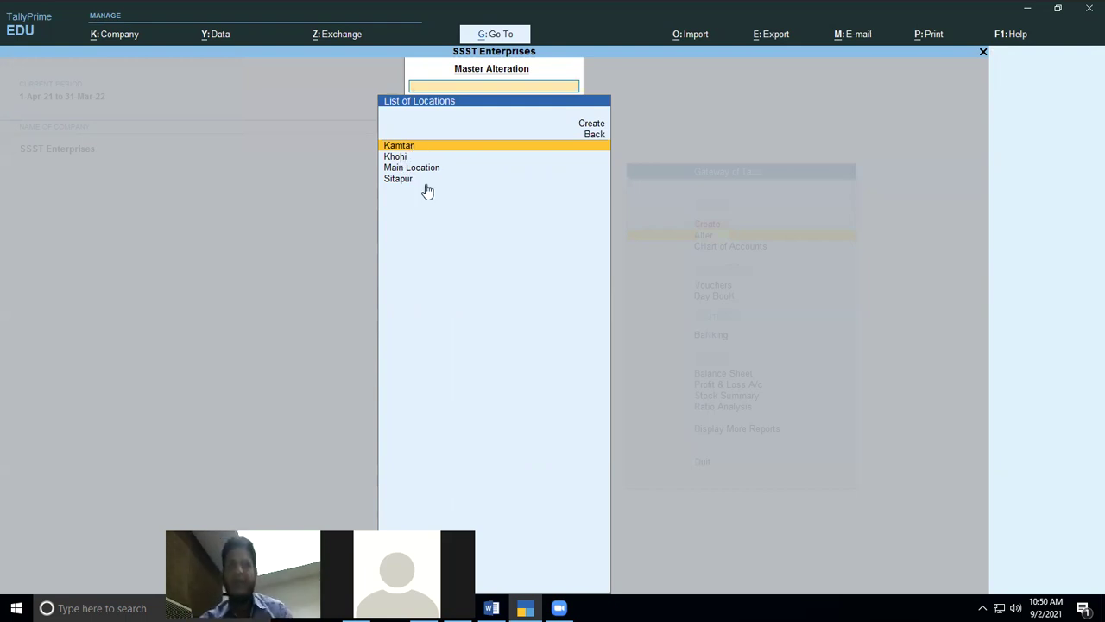
{"action": "key", "text": "Escape"}
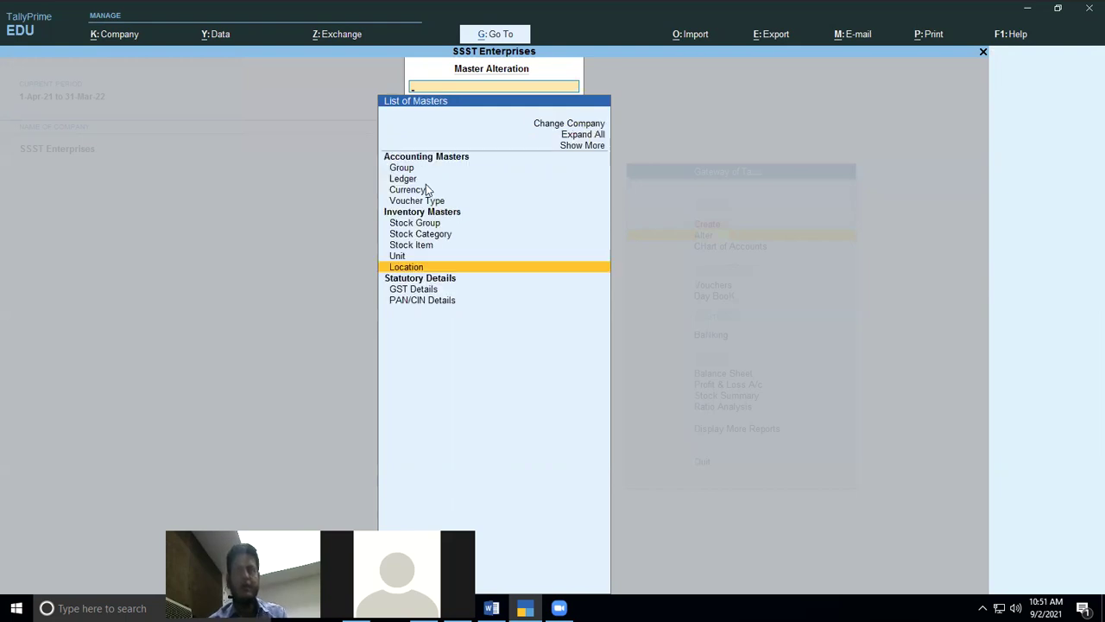
{"action": "key", "text": "Escape"}
Start a purchase voucher in SSST Enterprises and enter 2 as the supplier invoice number
{"action": "key", "text": "Down"}
{"action": "key", "text": "Down"}
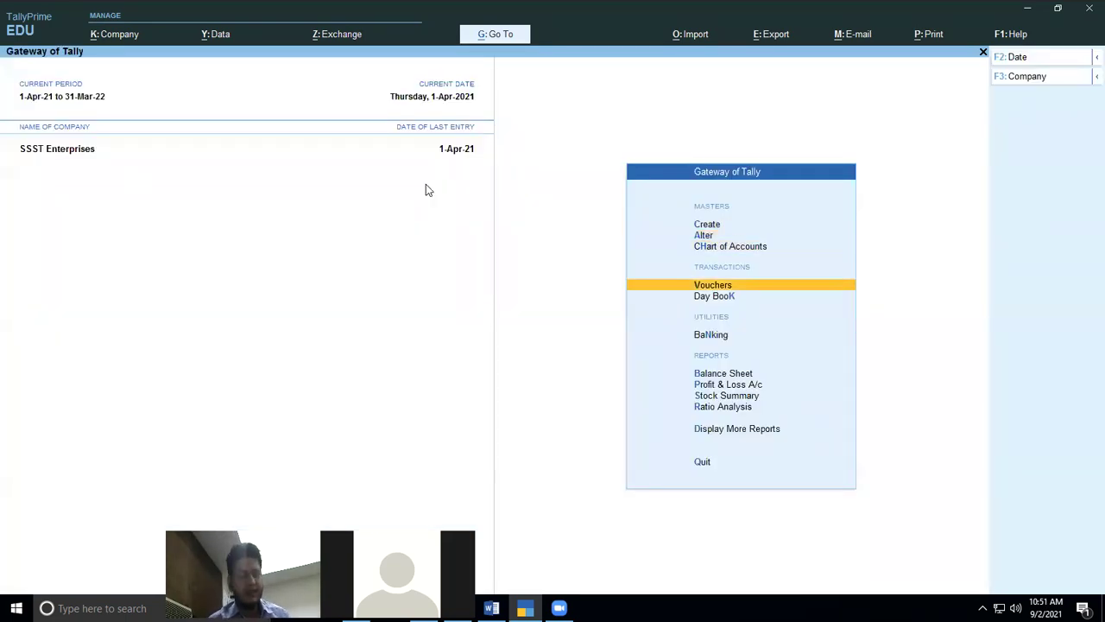
{"action": "key", "text": "Return"}
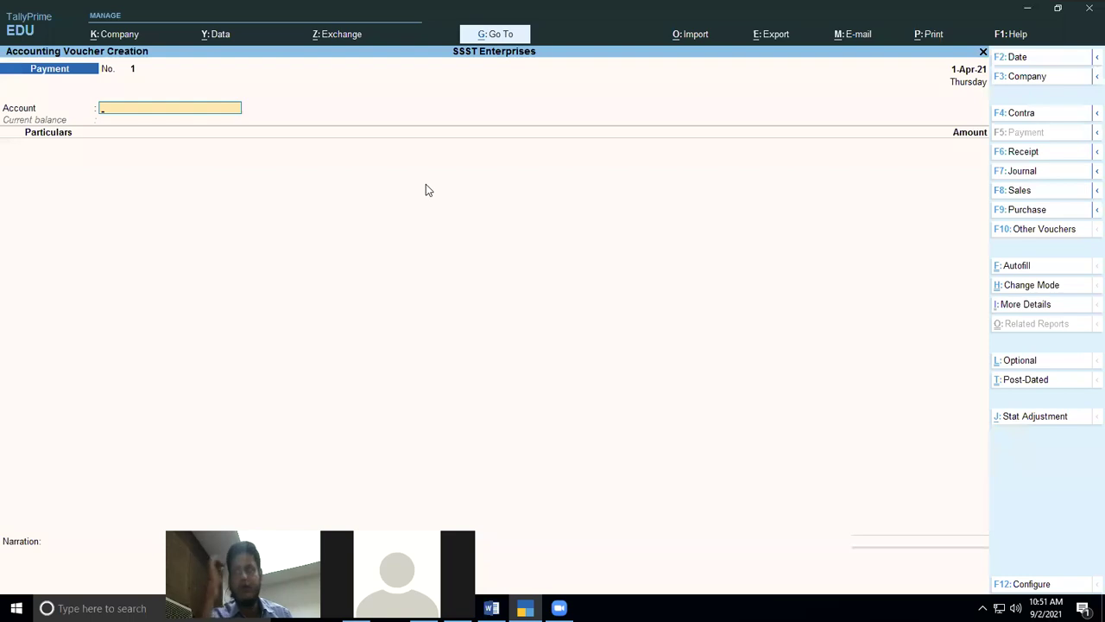
{"action": "key", "text": "F9"}
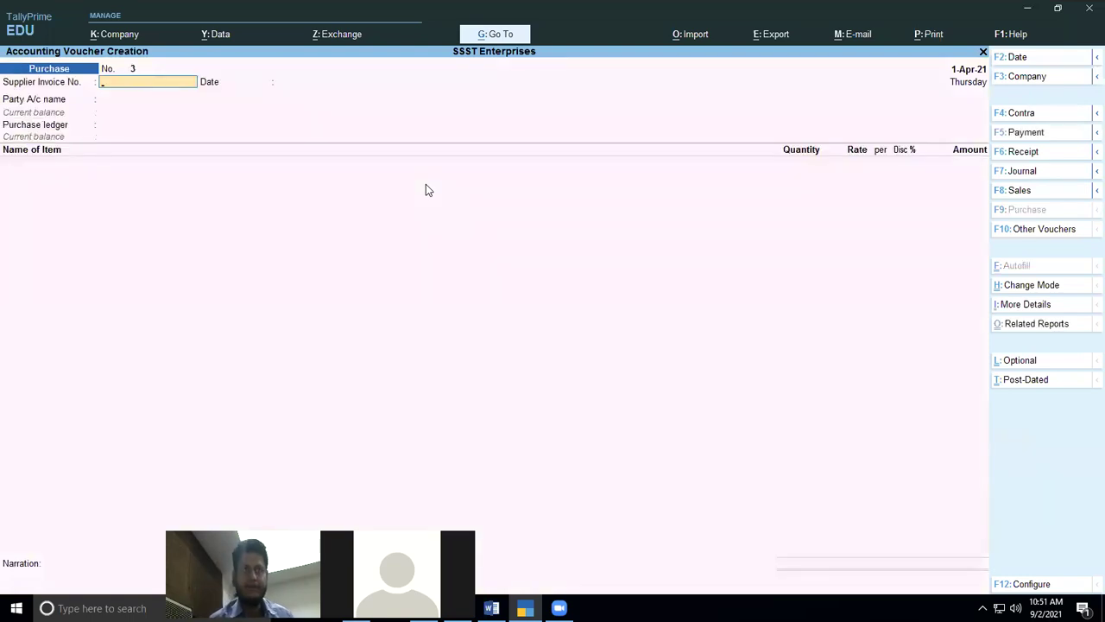
{"action": "type", "text": "2"}
{"action": "key", "text": "Return"}
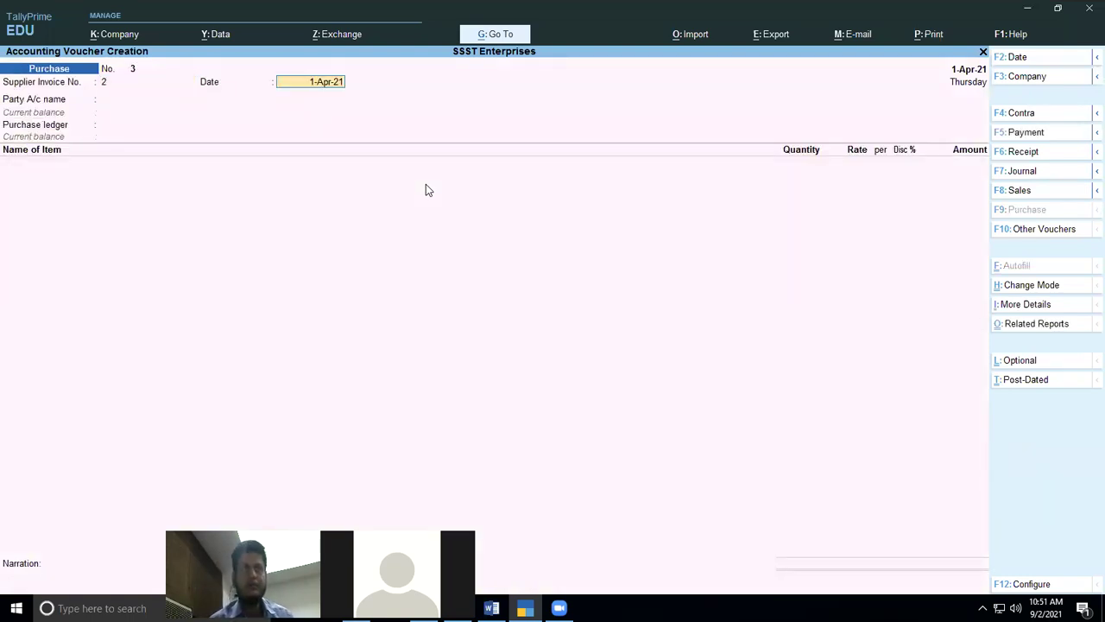
Keep 1-Apr-21 as the invoice date, pick the debtor ledger as party account, and accept the receipt and party details
{"action": "key", "text": "Return"}
{"action": "key", "text": "Return"}
{"action": "key", "text": "Return"}
{"action": "key", "text": "Return"}
{"action": "key", "text": "Return"}
{"action": "key", "text": "Return"}
{"action": "key", "text": "Return"}
{"action": "key", "text": "Return"}
{"action": "key", "text": "Return"}
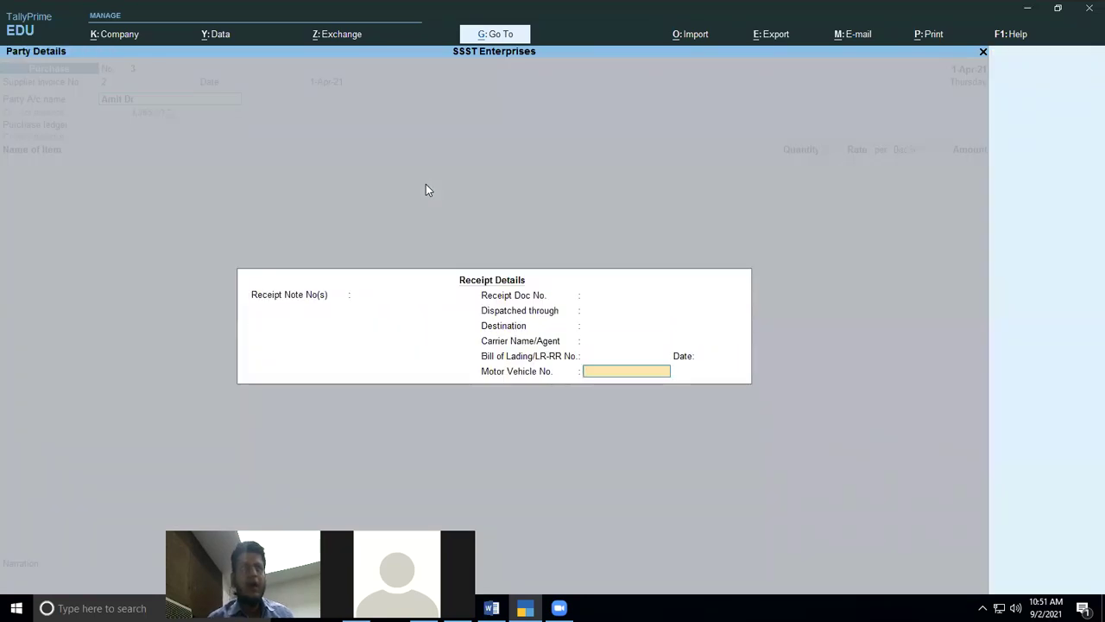
{"action": "key", "text": "Return"}
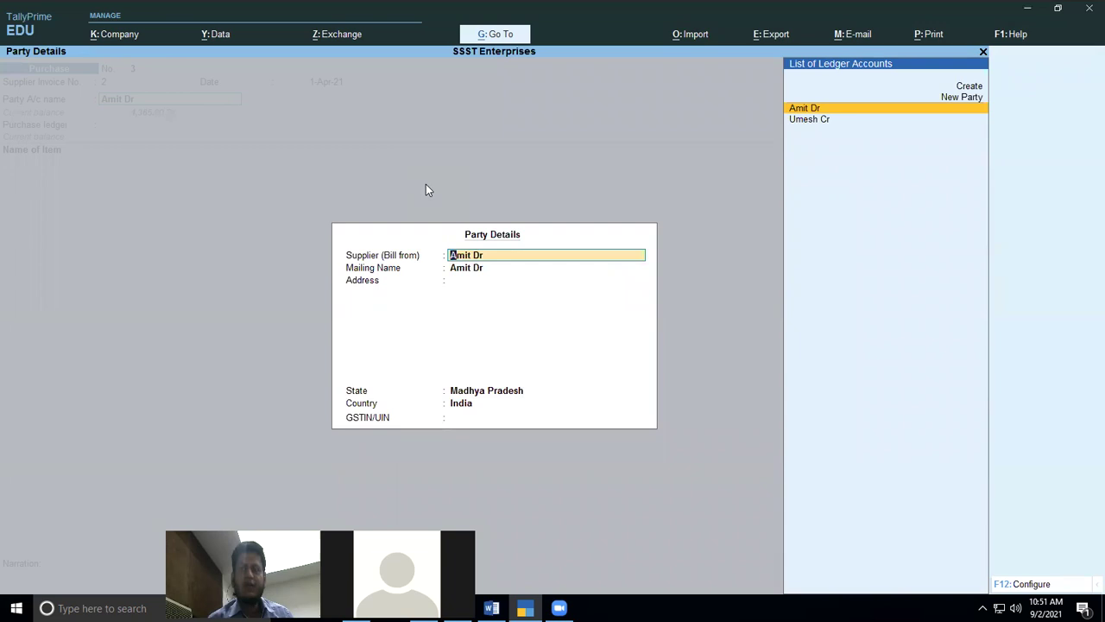
{"action": "key", "text": "Down"}
{"action": "key", "text": "Return"}
{"action": "key", "text": "Return"}
{"action": "key", "text": "Return"}
{"action": "key", "text": "Return"}
{"action": "key", "text": "Return"}
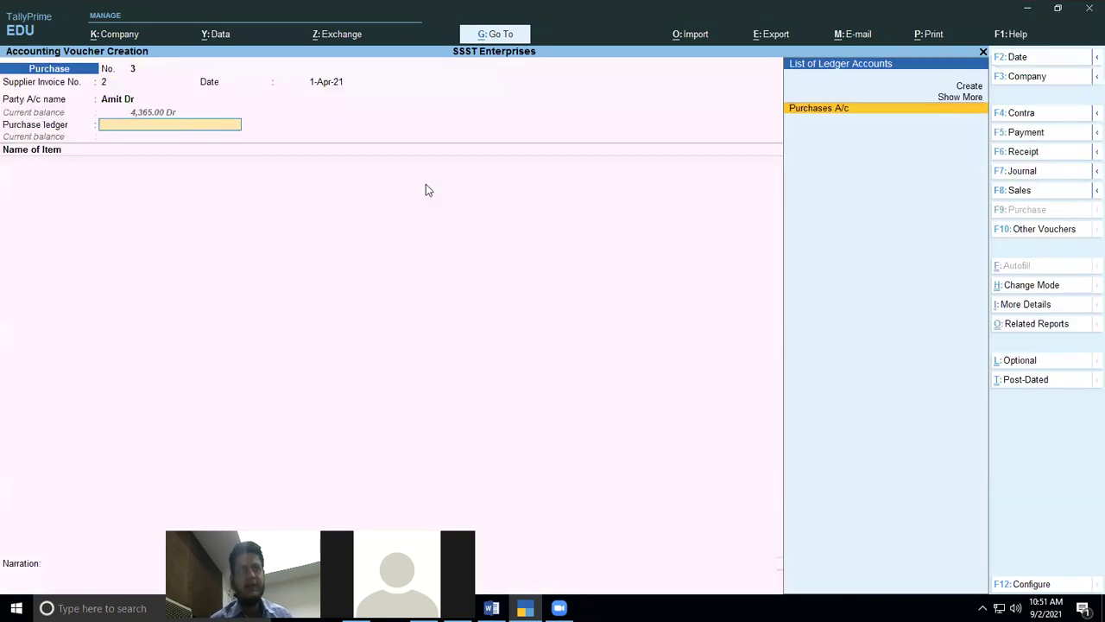
Choose Purchases A/c as the purchase ledger and add Namkeen as the stock item
{"action": "key", "text": "Return"}
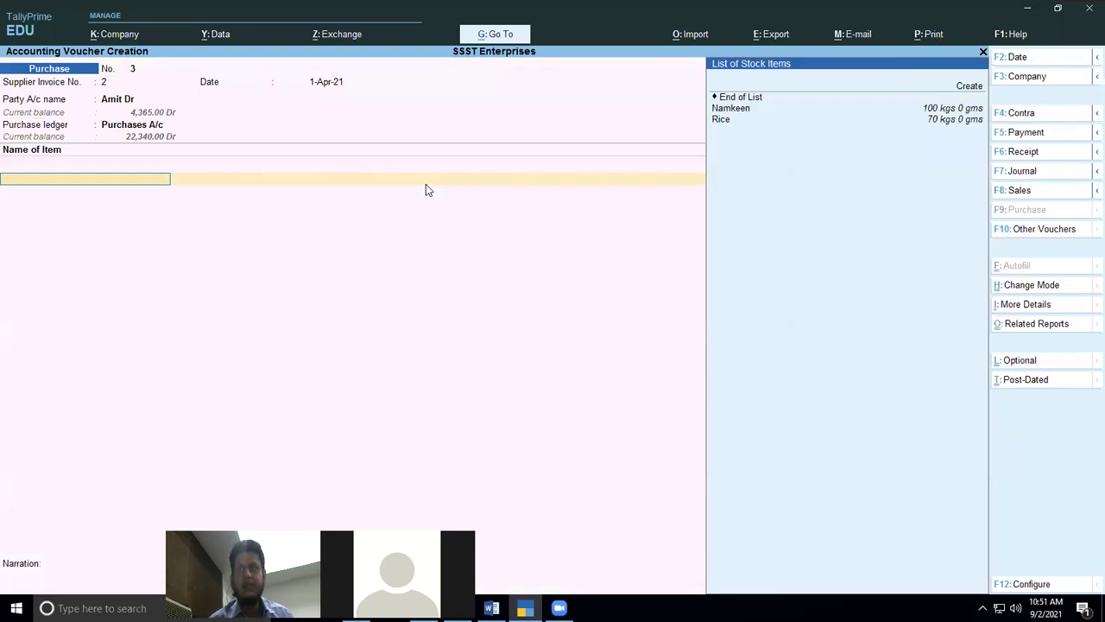
{"action": "key", "text": "Down"}
{"action": "key", "text": "Return"}
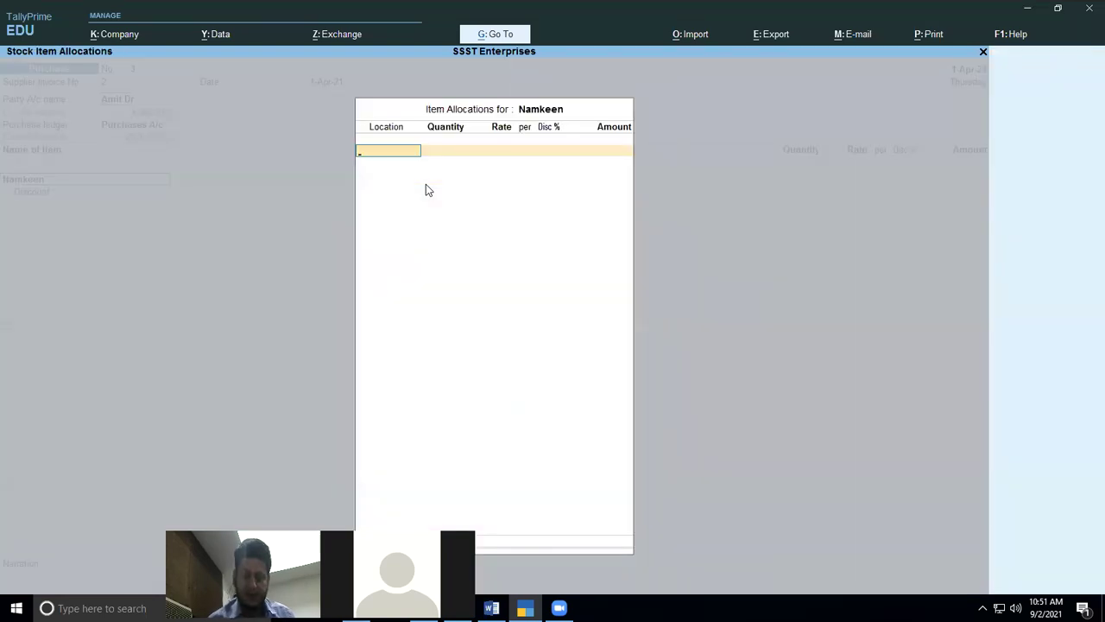
Allocate 10 kgs of Namkeen to Main Location at a rate of 100.00 with a 3% discount
{"action": "key", "text": "Return"}
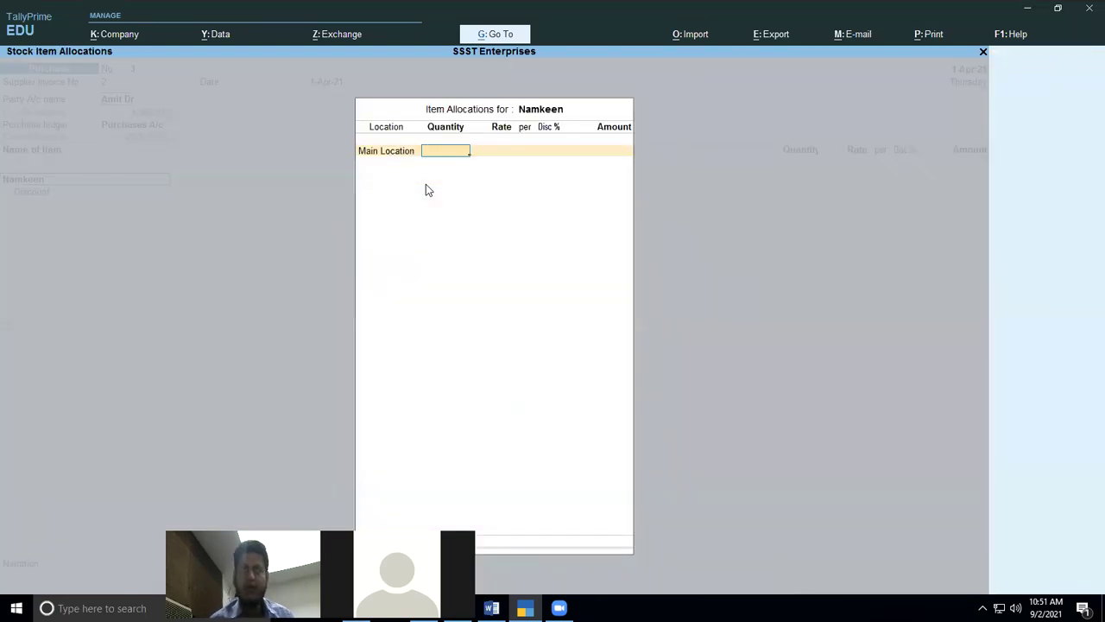
{"action": "key", "text": "BackSpace"}
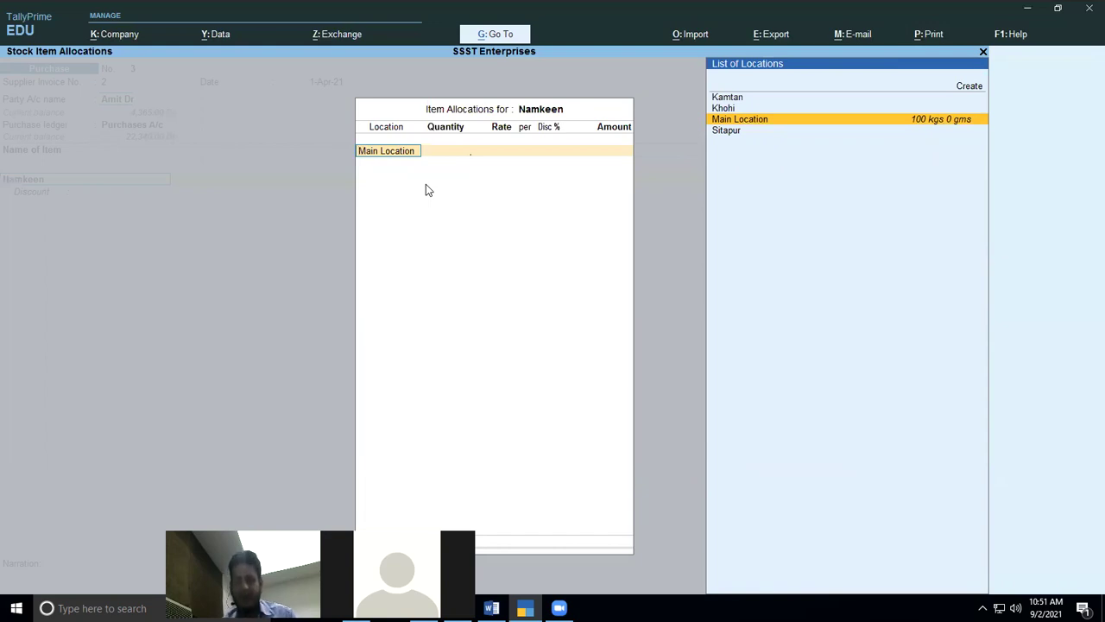
{"action": "key", "text": "Return"}
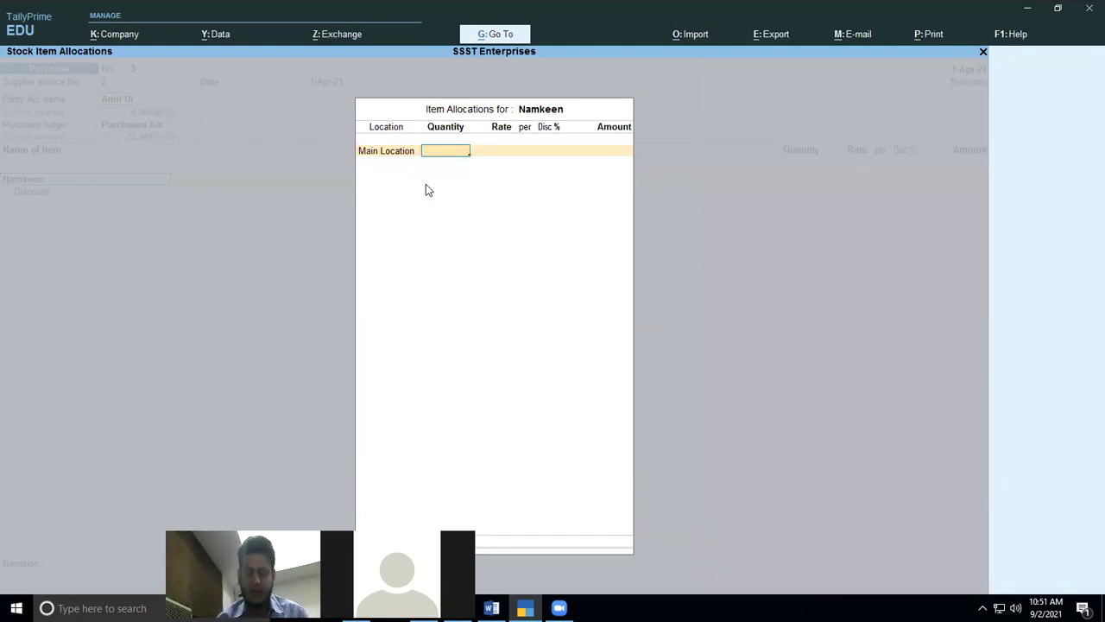
{"action": "type", "text": "10"}
{"action": "key", "text": "Return"}
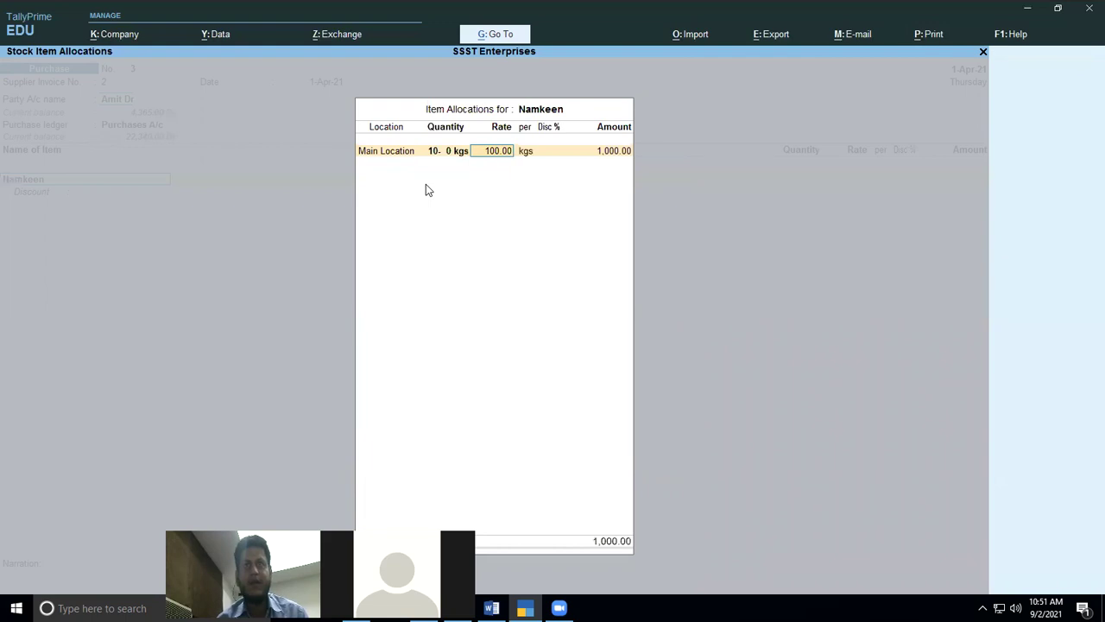
{"action": "key", "text": "Return"}
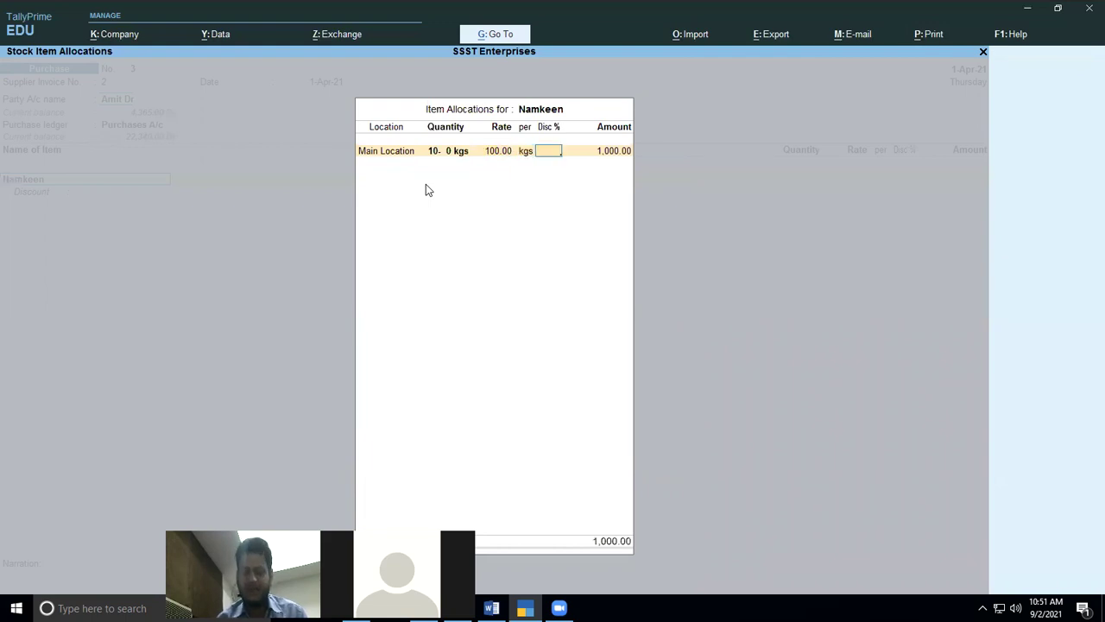
{"action": "type", "text": "3"}
{"action": "key", "text": "Return"}
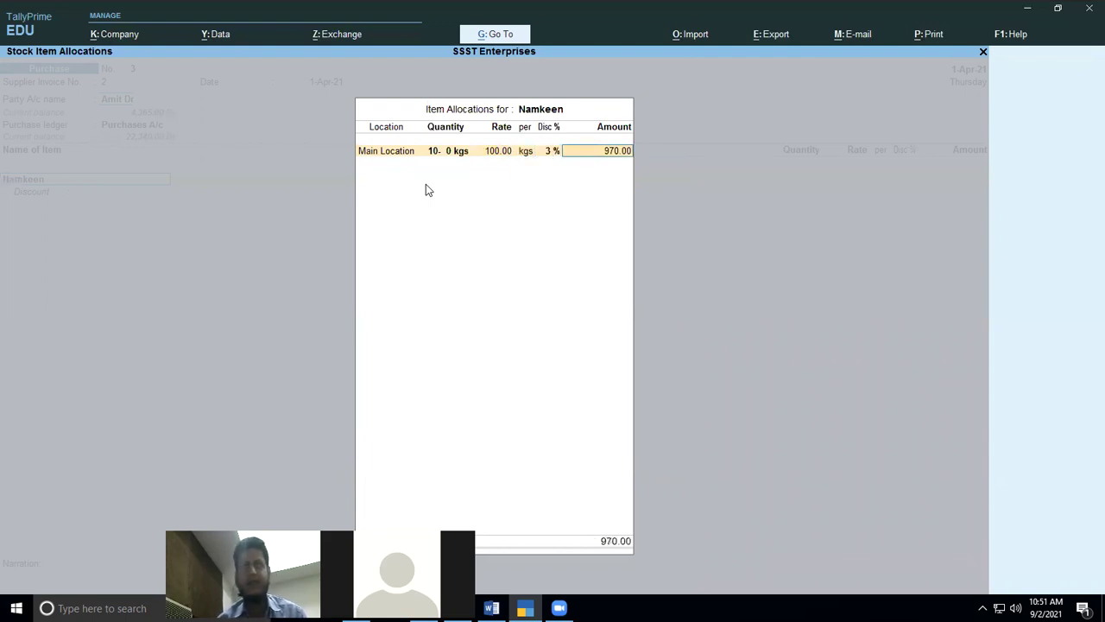
{"action": "key", "text": "Return"}
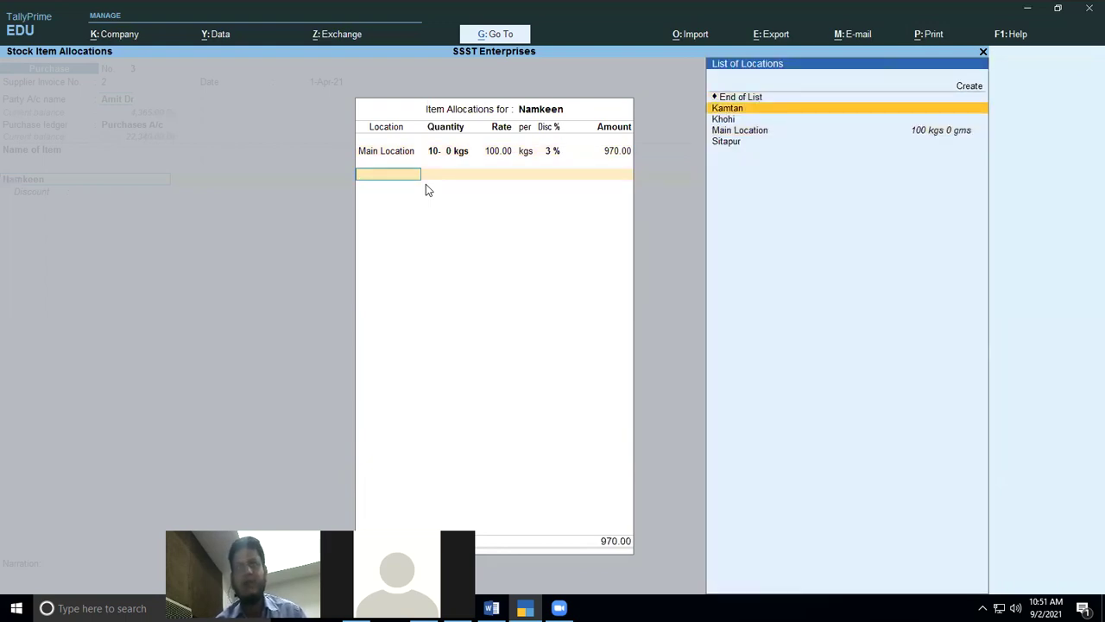
Allocate 20 kgs of Namkeen to the Kamtan location at the same rate and discount
{"action": "key", "text": "Return"}
{"action": "type", "text": "20"}
{"action": "key", "text": "Return"}
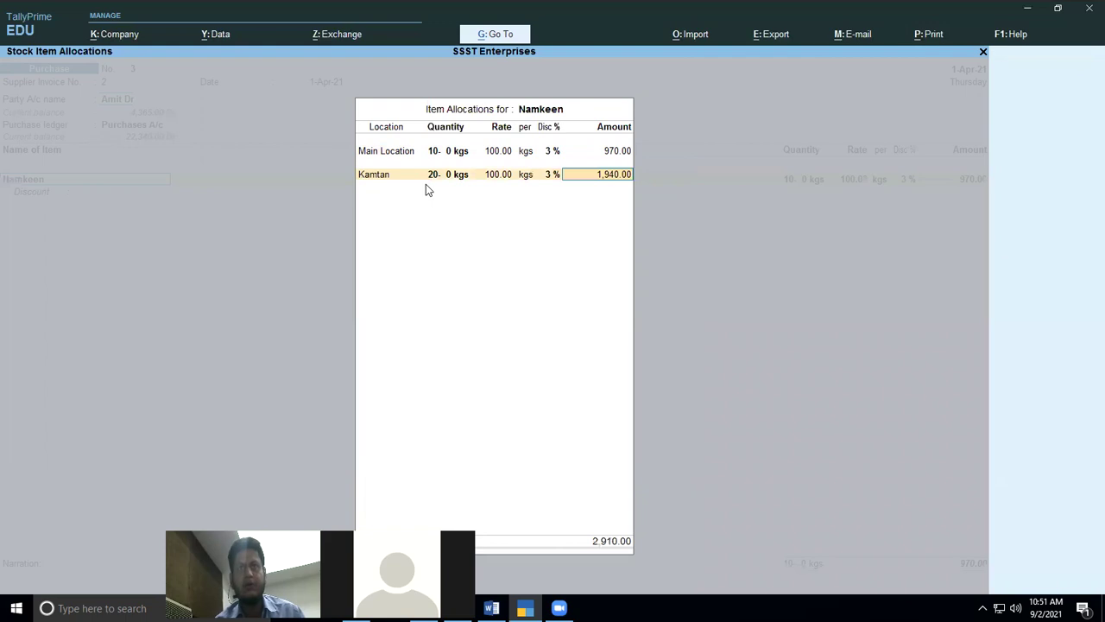
{"action": "key", "text": "Return"}
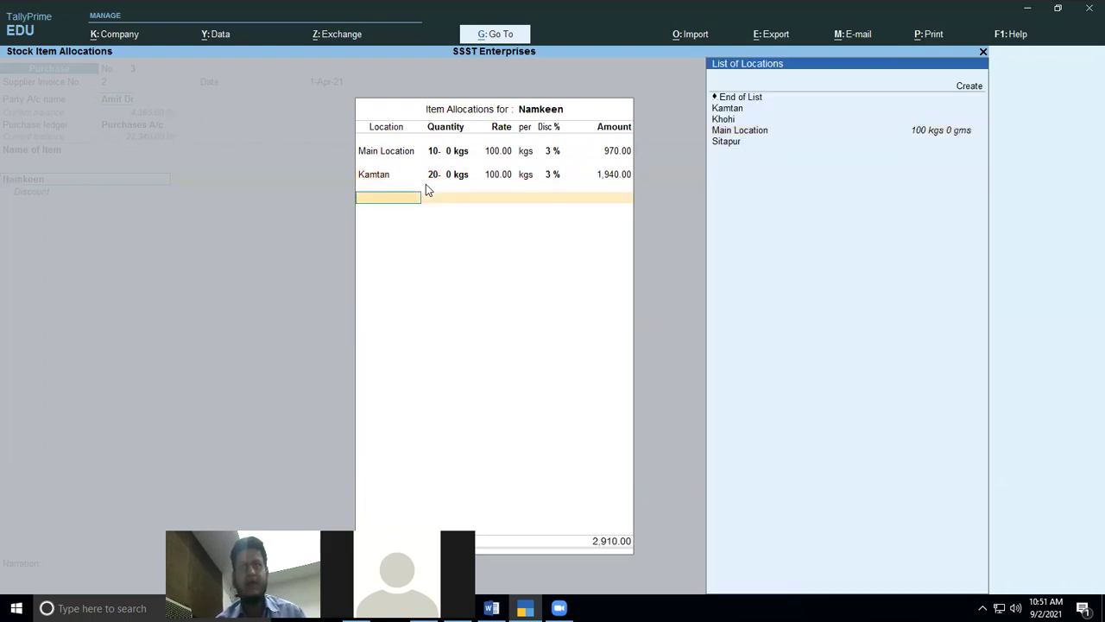
Allocate 30 kgs of Namkeen to the Khohi location, accepting the 100.00 rate and 3% discount
{"action": "key", "text": "Down"}
{"action": "key", "text": "Down"}
{"action": "key", "text": "Return"}
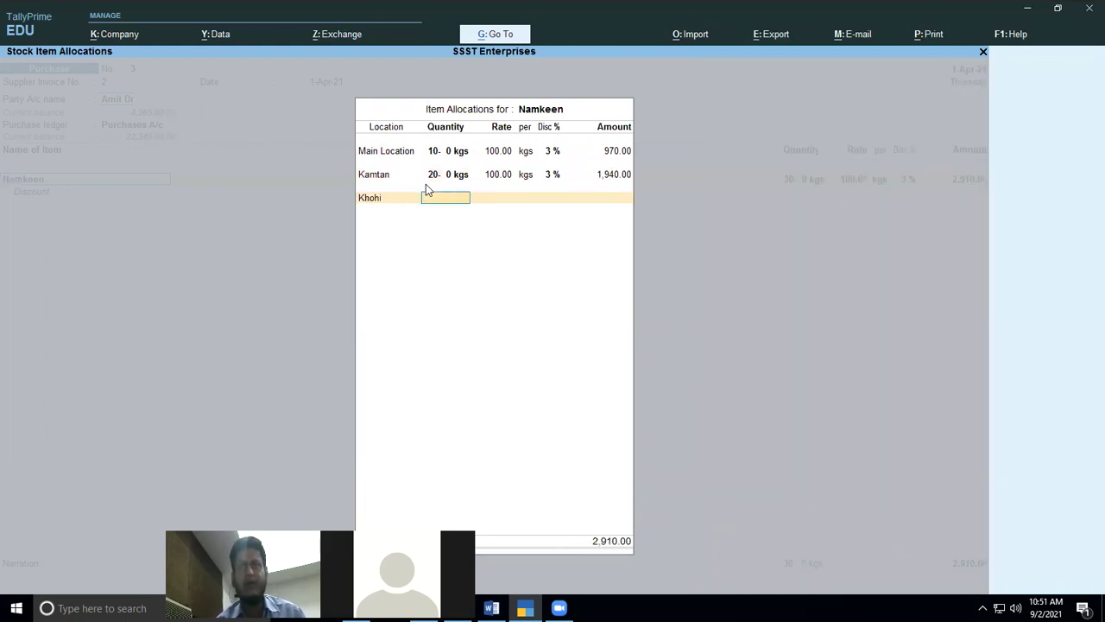
{"action": "type", "text": "30"}
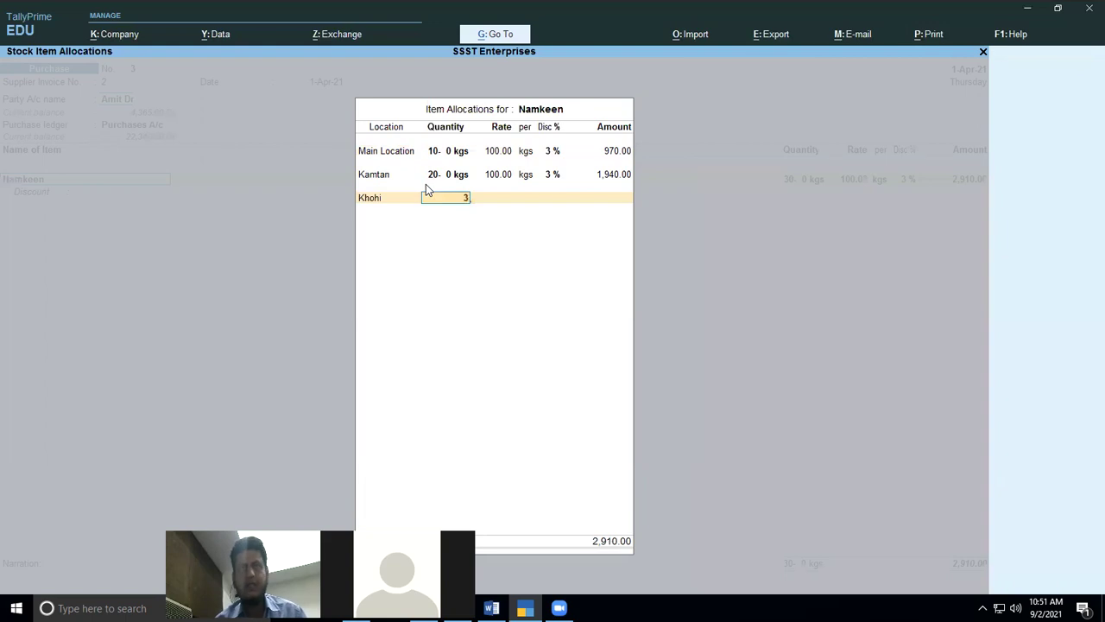
{"action": "key", "text": "Return"}
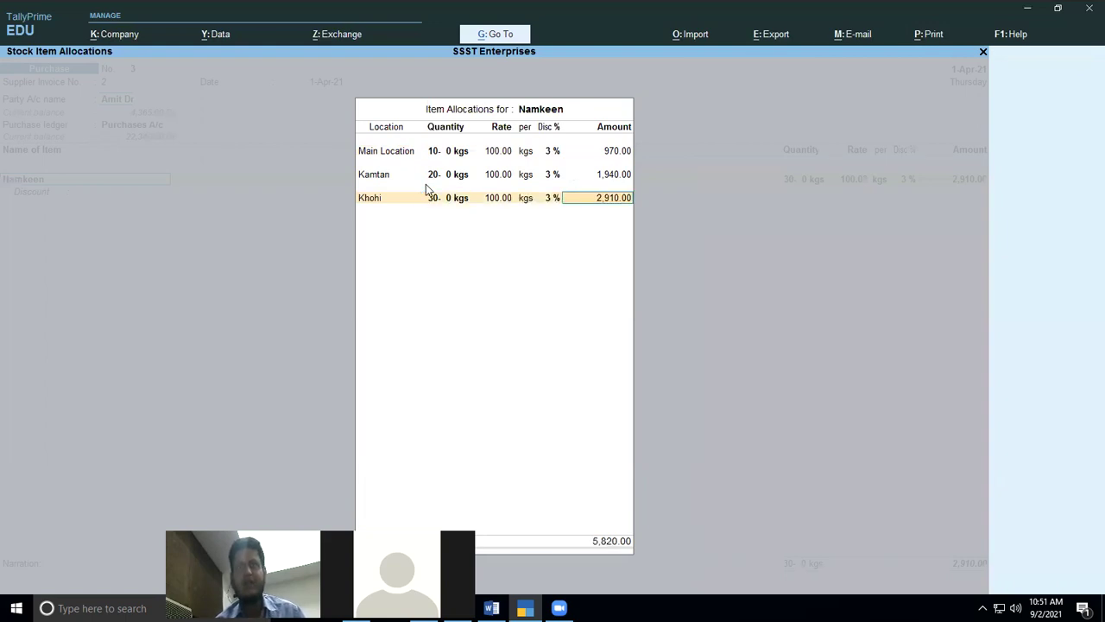
{"action": "key", "text": "Return"}
Allocate 20 kgs of Namkeen to the Sitapur location at 100.00 with 3% discount and finish the item allocations
{"action": "key", "text": "Down"}
{"action": "key", "text": "Down"}
{"action": "key", "text": "Down"}
{"action": "key", "text": "Down"}
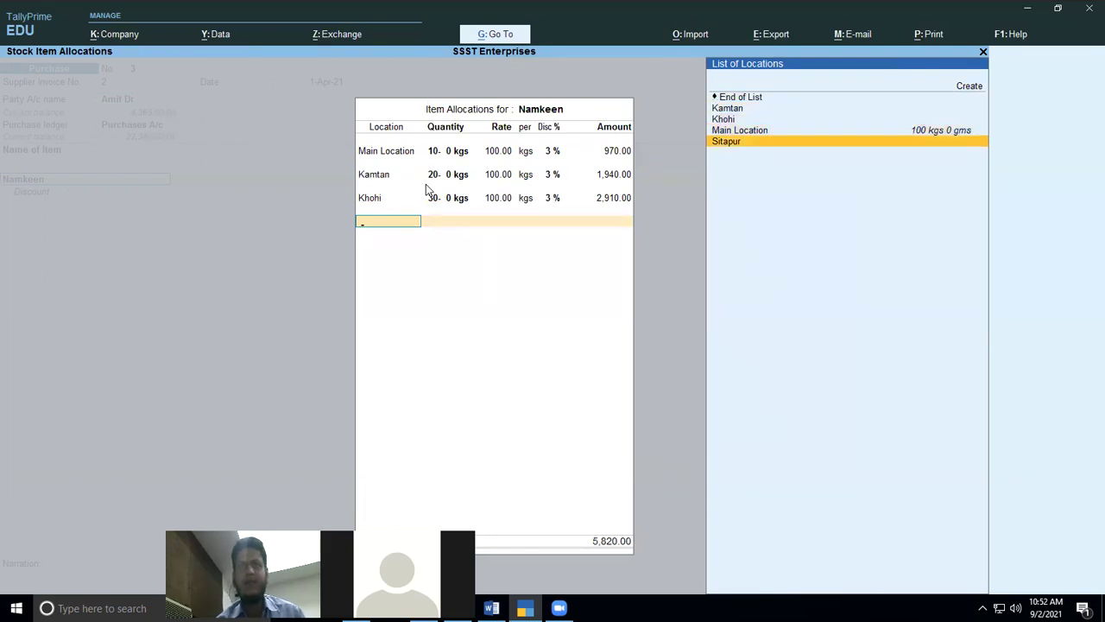
{"action": "key", "text": "Return"}
{"action": "type", "text": "20"}
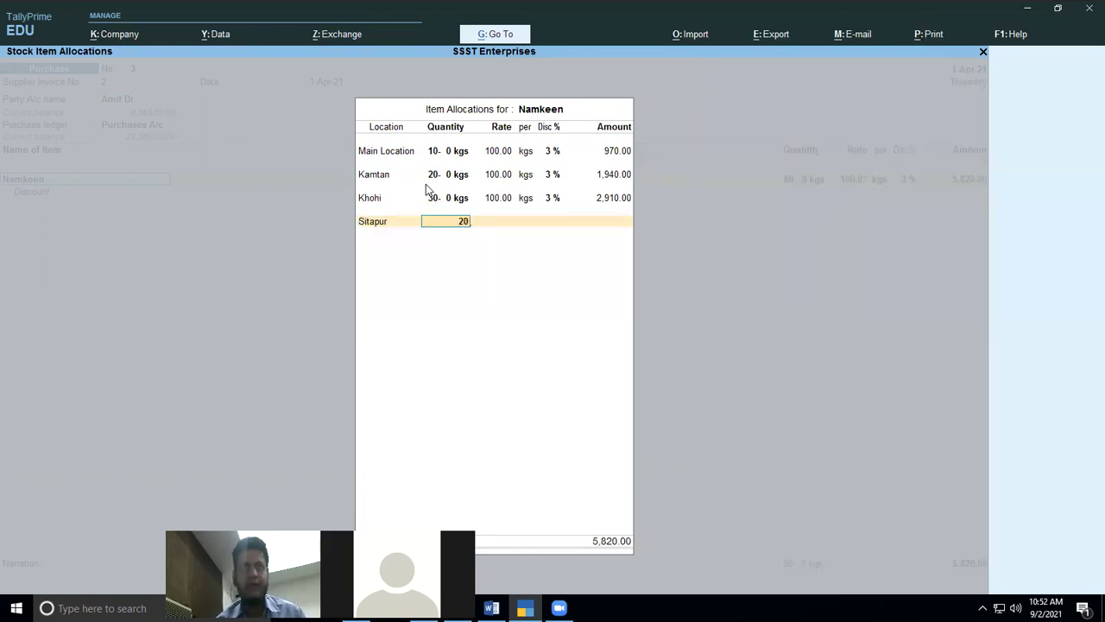
{"action": "key", "text": "Return"}
{"action": "key", "text": "Return"}
{"action": "key", "text": "Return"}
{"action": "key", "text": "Return"}
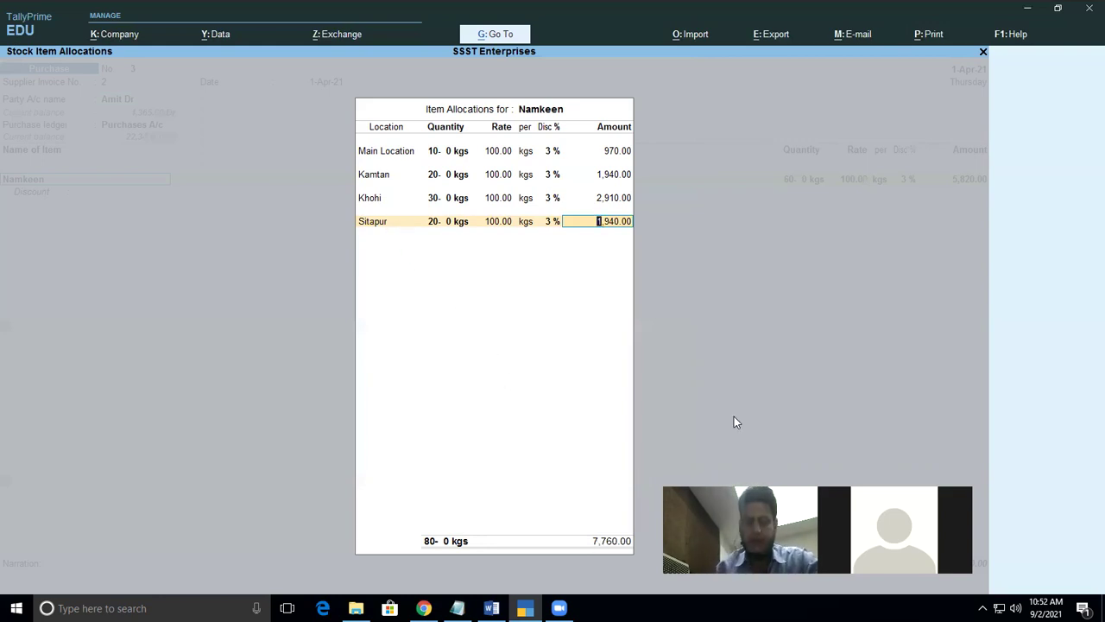
{"action": "key", "text": "Return"}
{"action": "key", "text": "Return"}
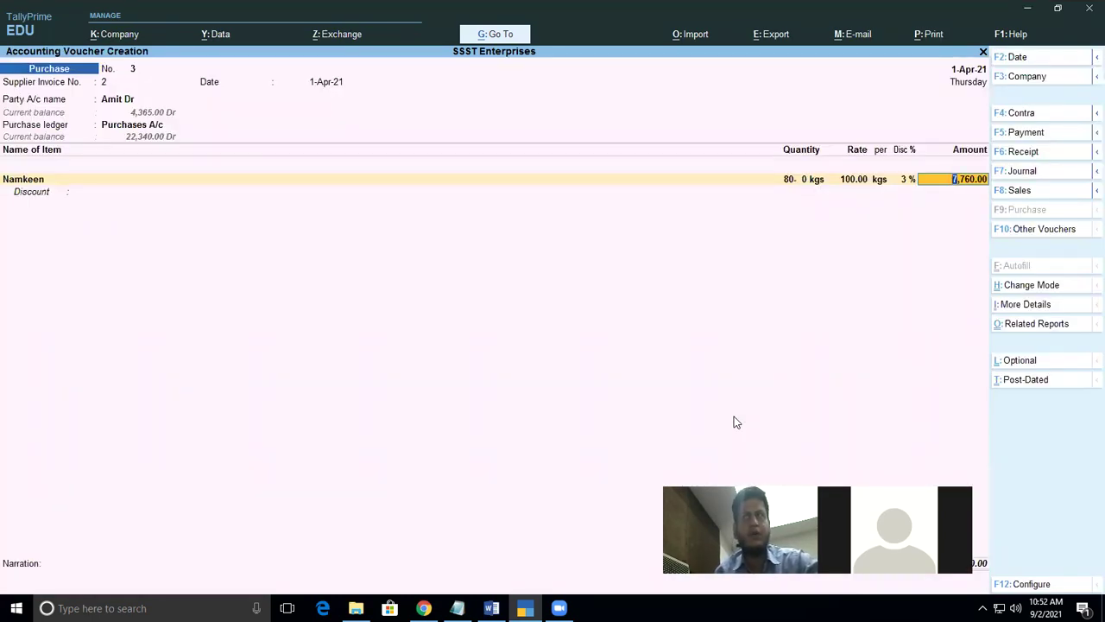
Accept the Namkeen line amount, leave the additional discount blank and end the item list
{"action": "key", "text": "Return"}
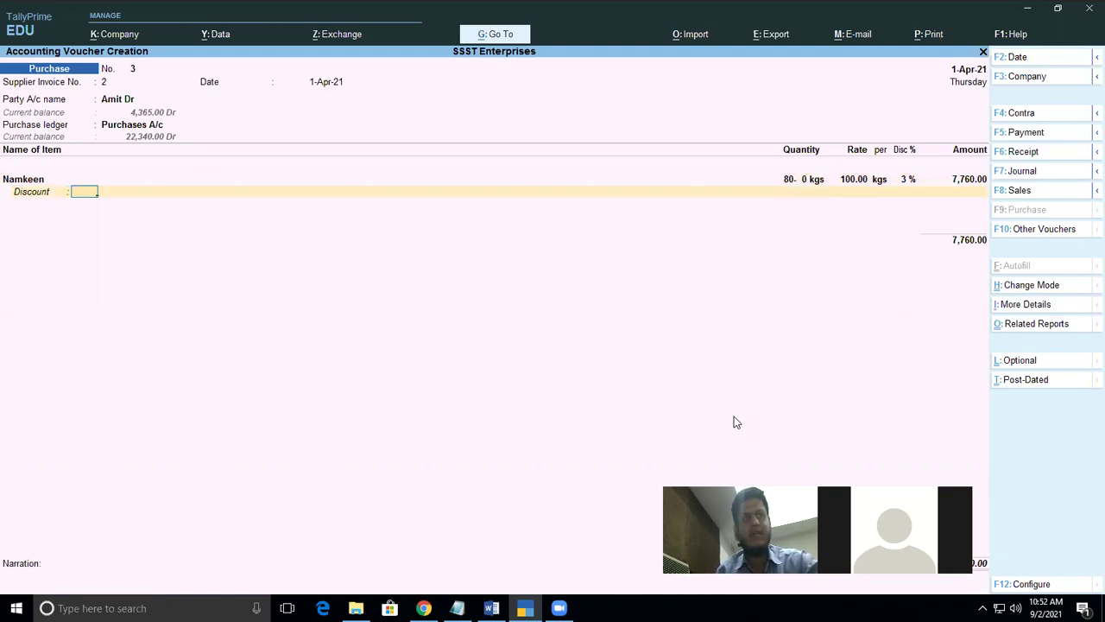
{"action": "key", "text": "Return"}
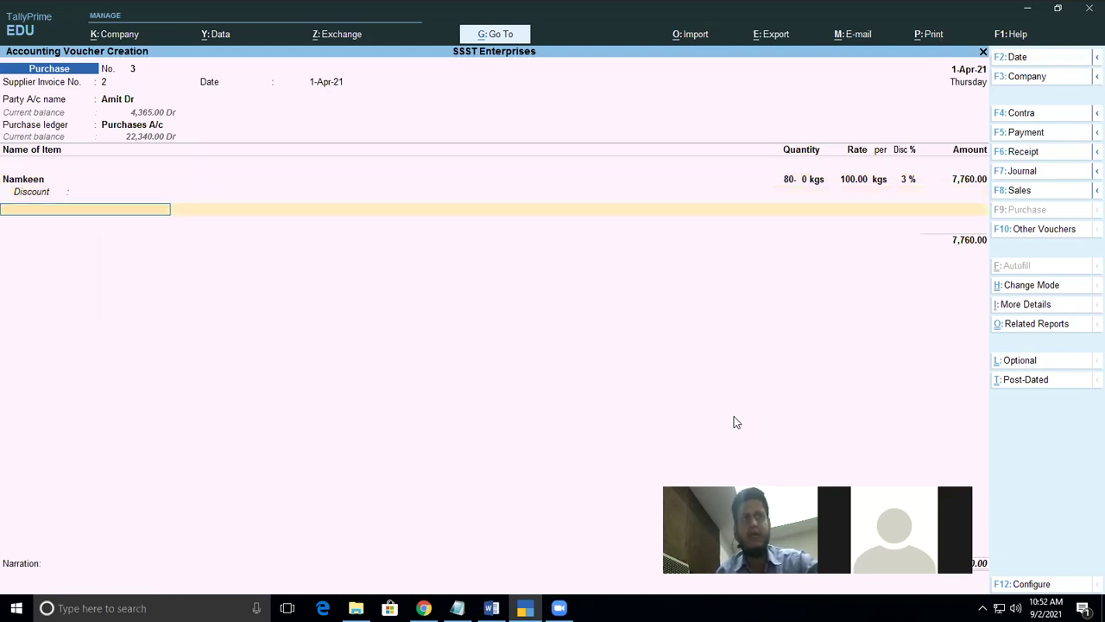
{"action": "key", "text": "Return"}
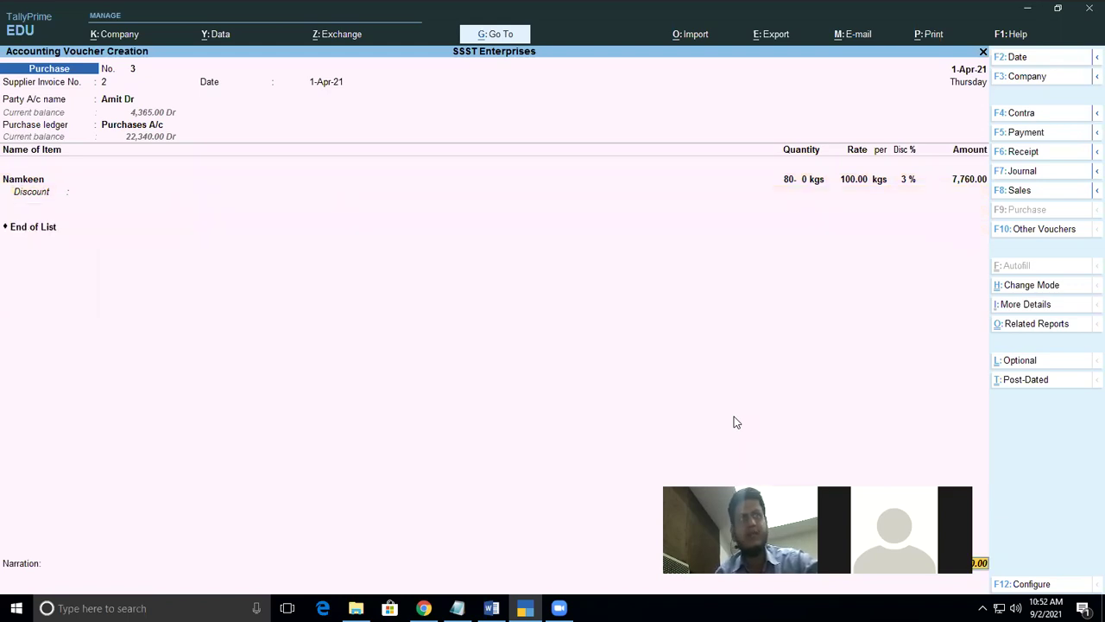
Change the voucher's party account to the creditor ledger, keeping the party details, purchase ledger and Namkeen item
{"action": "key", "text": "BackSpace"}
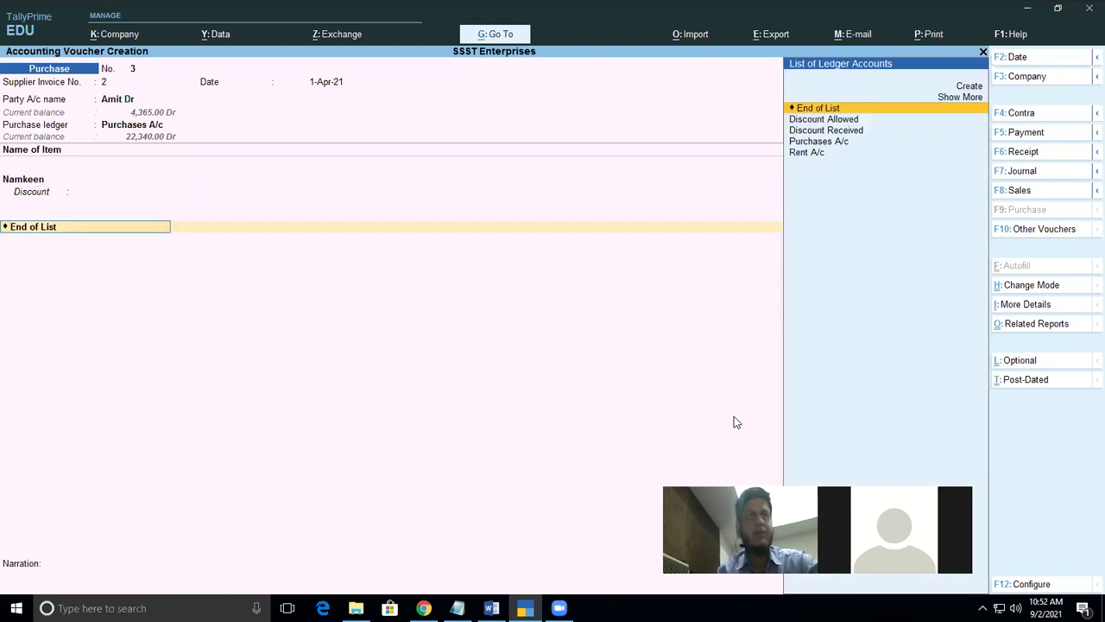
{"action": "key", "text": "BackSpace"}
{"action": "key", "text": "BackSpace"}
{"action": "key", "text": "BackSpace"}
{"action": "key", "text": "BackSpace"}
{"action": "key", "text": "BackSpace"}
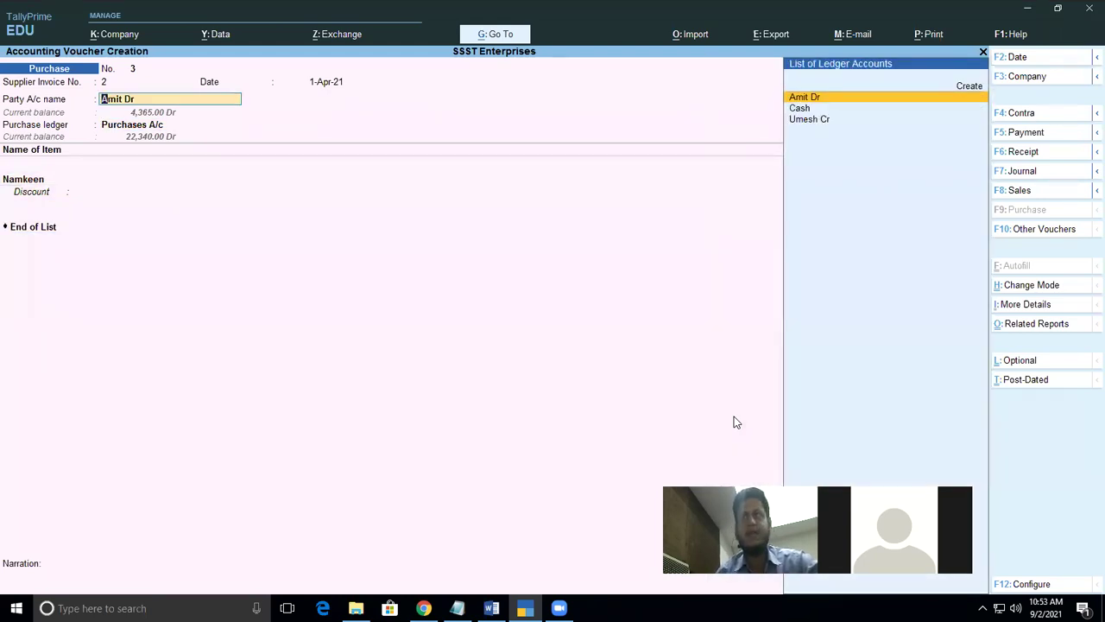
{"action": "key", "text": "Down"}
{"action": "key", "text": "Down"}
{"action": "key", "text": "Return"}
{"action": "key", "text": "Return"}
{"action": "key", "text": "Return"}
{"action": "key", "text": "Return"}
{"action": "key", "text": "Return"}
{"action": "key", "text": "Return"}
{"action": "key", "text": "Return"}
{"action": "key", "text": "Return"}
{"action": "key", "text": "Return"}
{"action": "key", "text": "Return"}
{"action": "key", "text": "Return"}
{"action": "key", "text": "Return"}
{"action": "key", "text": "Return"}
{"action": "key", "text": "Return"}
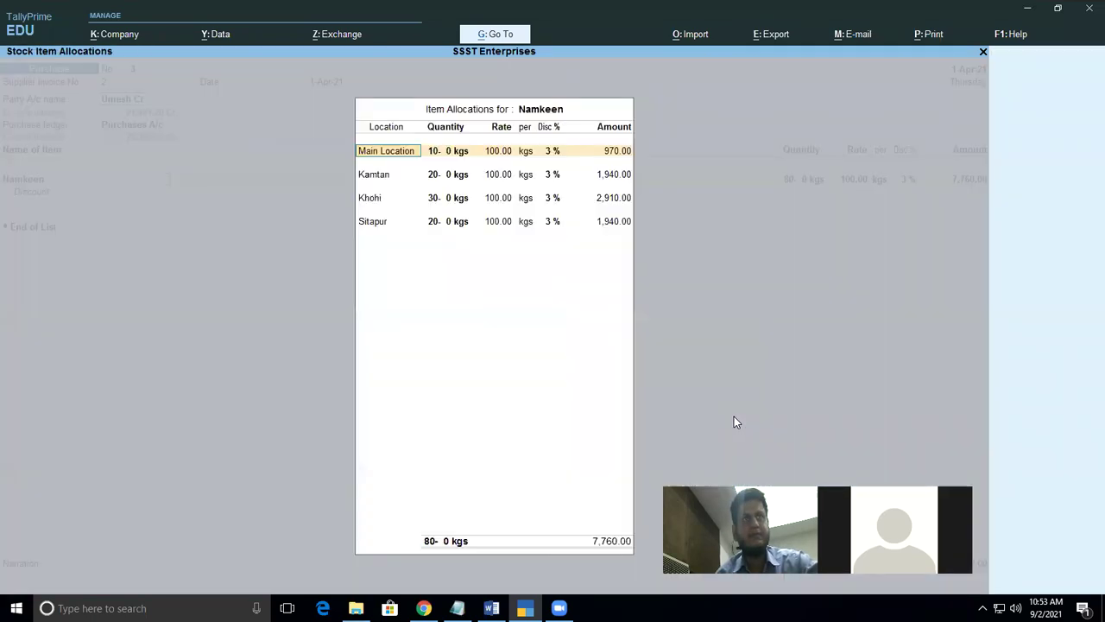
Accept the existing Namkeen allocations for all four locations and the line amount, and end the item list without additional ledgers
{"action": "key", "text": "Return"}
{"action": "key", "text": "Return"}
{"action": "key", "text": "Return"}
{"action": "key", "text": "Return"}
{"action": "key", "text": "Return"}
{"action": "key", "text": "Return"}
{"action": "key", "text": "Return"}
{"action": "key", "text": "Return"}
{"action": "key", "text": "Return"}
{"action": "key", "text": "Return"}
{"action": "key", "text": "Return"}
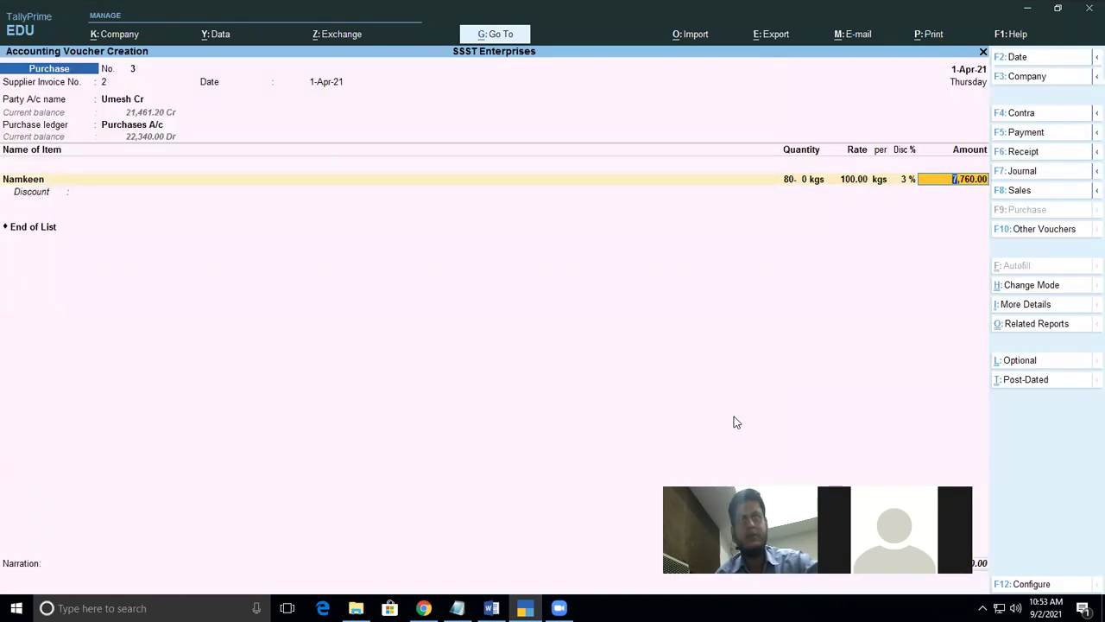
{"action": "key", "text": "Return"}
{"action": "key", "text": "Return"}
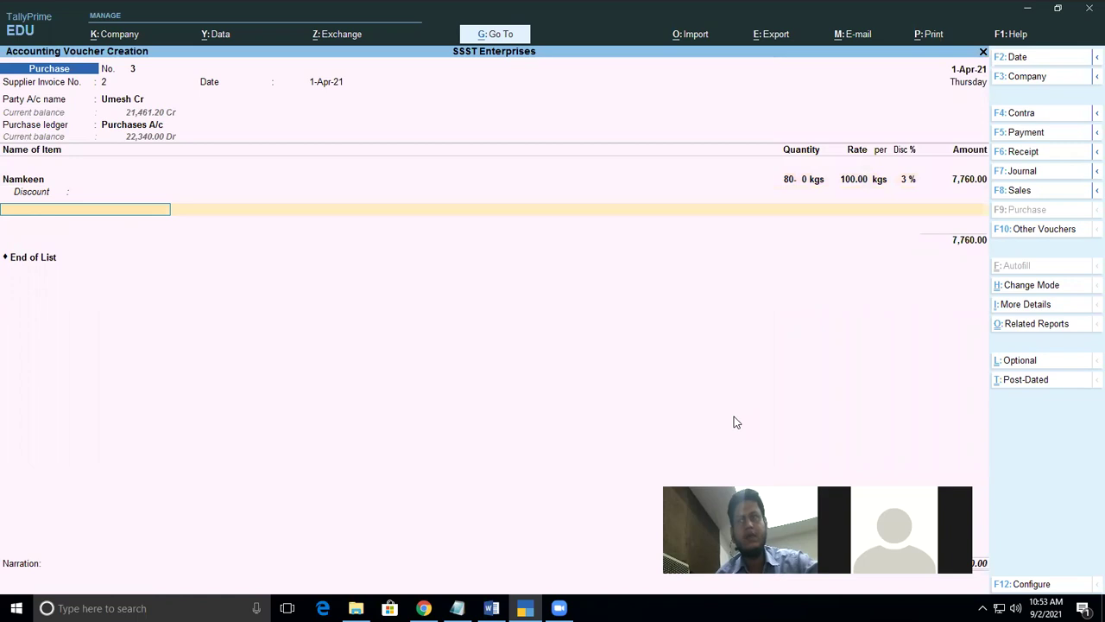
{"action": "key", "text": "Return"}
{"action": "key", "text": "Return"}
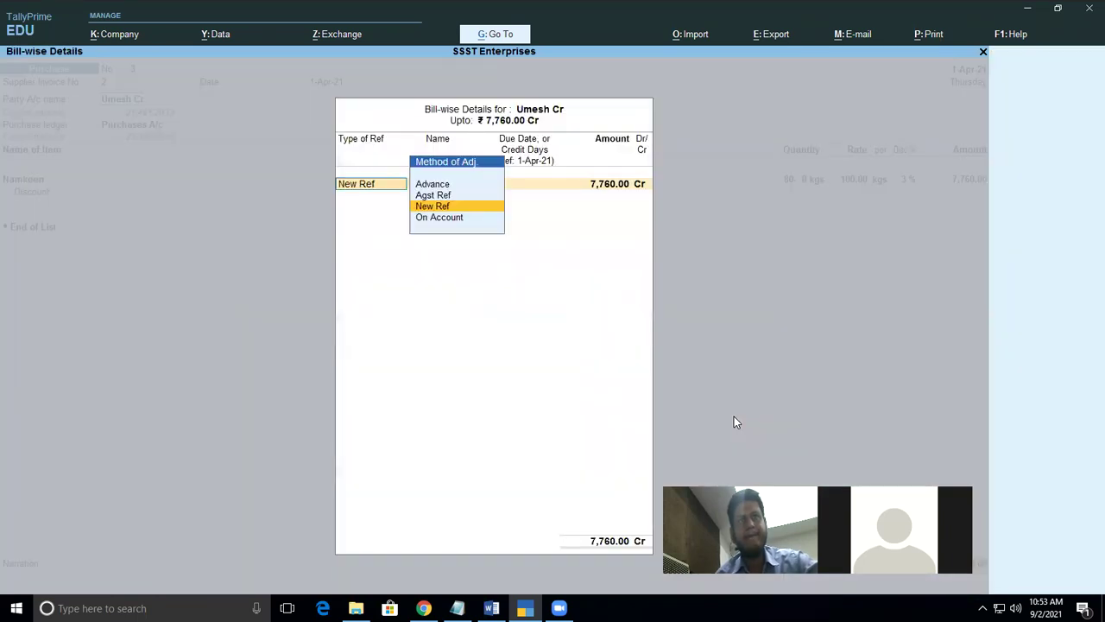
Record the bill as New Ref 2 for 7,760.00 Cr and save the purchase voucher
{"action": "key", "text": "Return"}
{"action": "key", "text": "Return"}
{"action": "key", "text": "Return"}
{"action": "key", "text": "Return"}
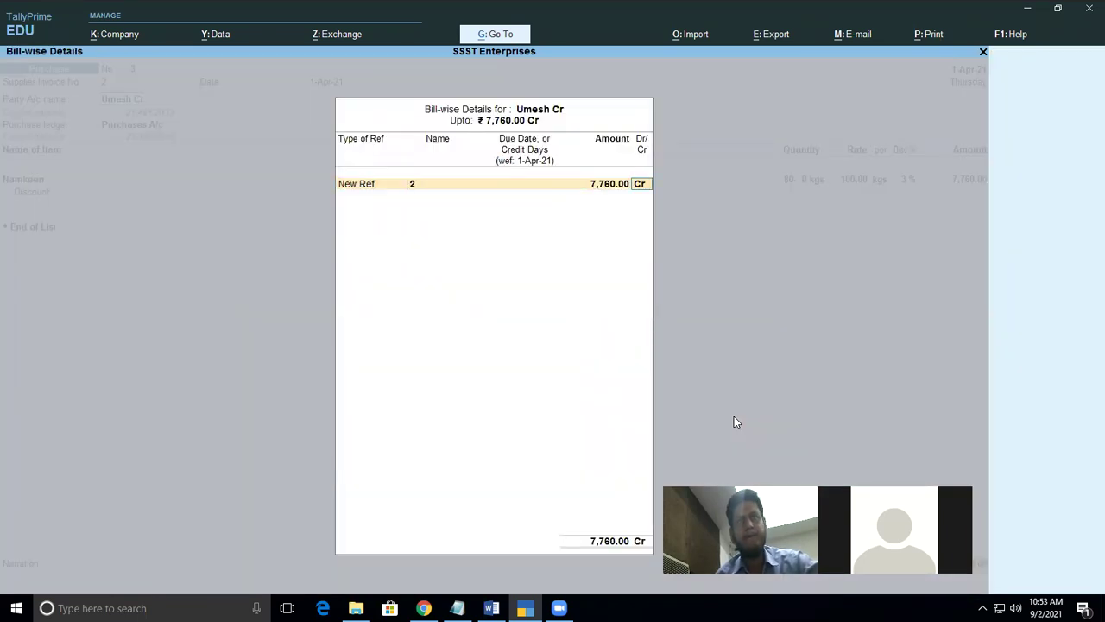
{"action": "key", "text": "Return"}
{"action": "key", "text": "Return"}
{"action": "key", "text": "Return"}
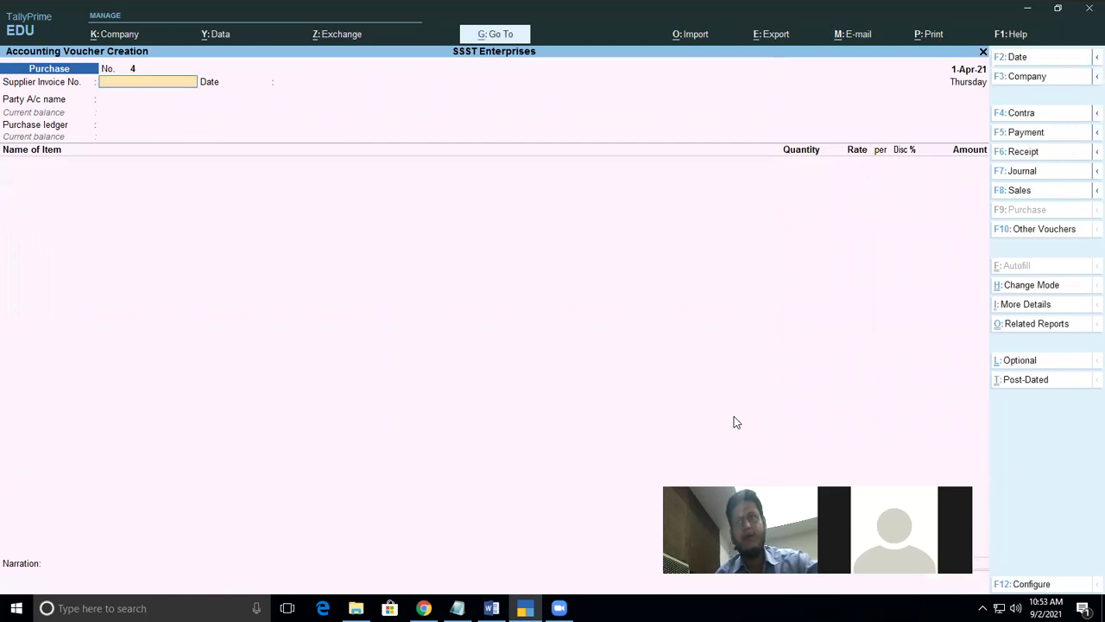
Leave voucher creation for the Gateway of Tally and open the Balance Sheet of SSST Enterprises
{"action": "key", "text": "Escape"}
{"action": "key", "text": "Return"}
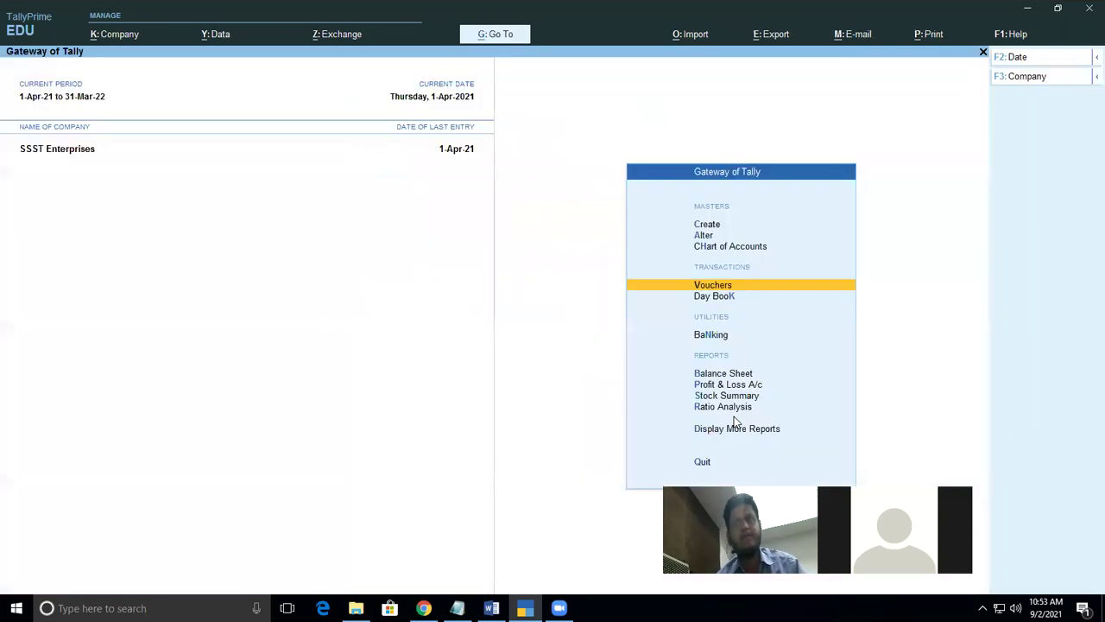
{"action": "key", "text": "Down"}
{"action": "key", "text": "Down"}
{"action": "key", "text": "Down"}
{"action": "key", "text": "Down"}
{"action": "key", "text": "Down"}
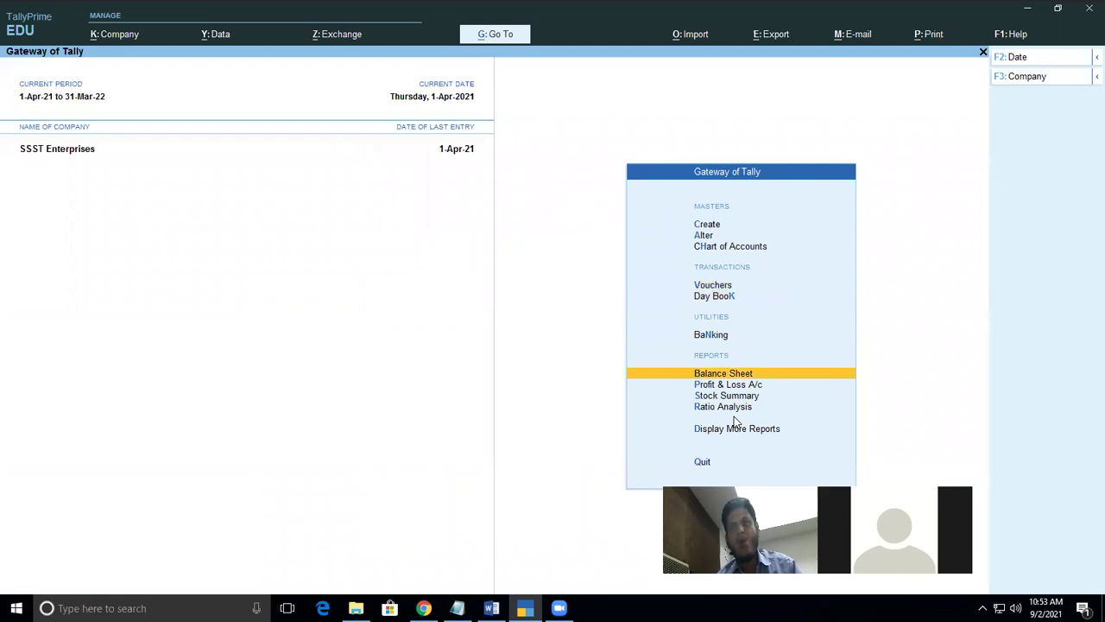
{"action": "key", "text": "Up"}
{"action": "key", "text": "Up"}
{"action": "key", "text": "Return"}
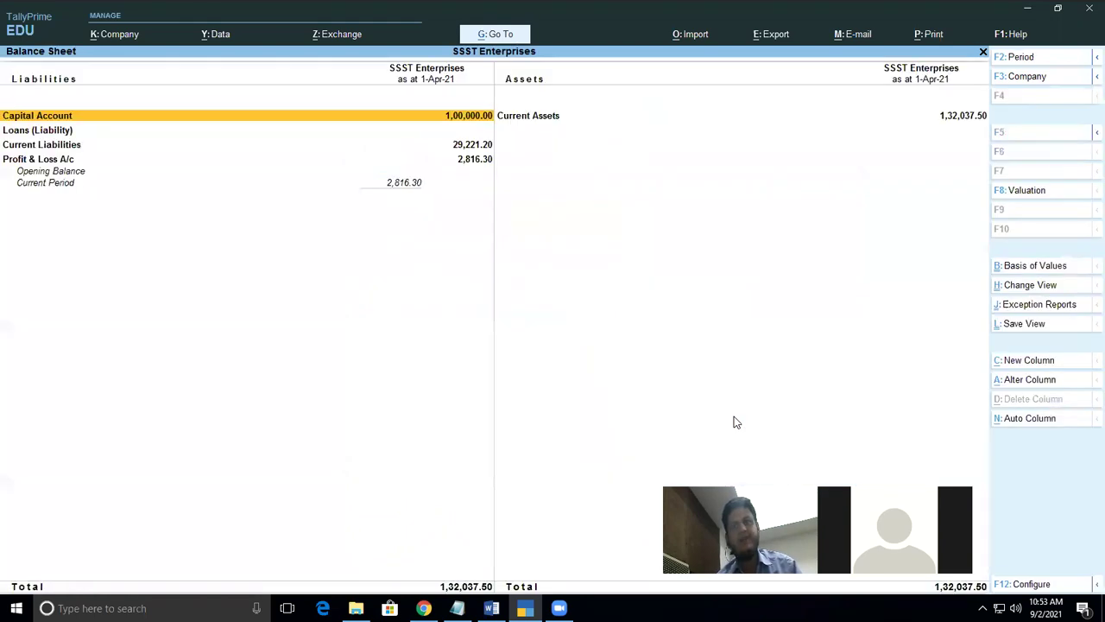
Look into Current Liabilities down to the Sundry Creditors group summary, and return to the Gateway of Tally
{"action": "key", "text": "Down"}
{"action": "key", "text": "Down"}
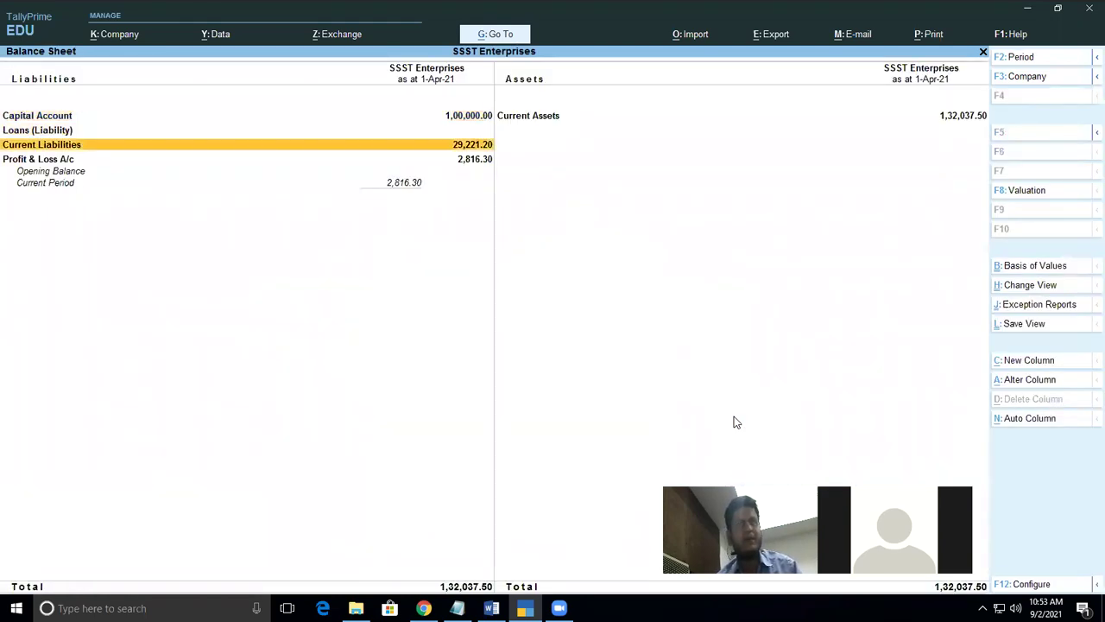
{"action": "key", "text": "Return"}
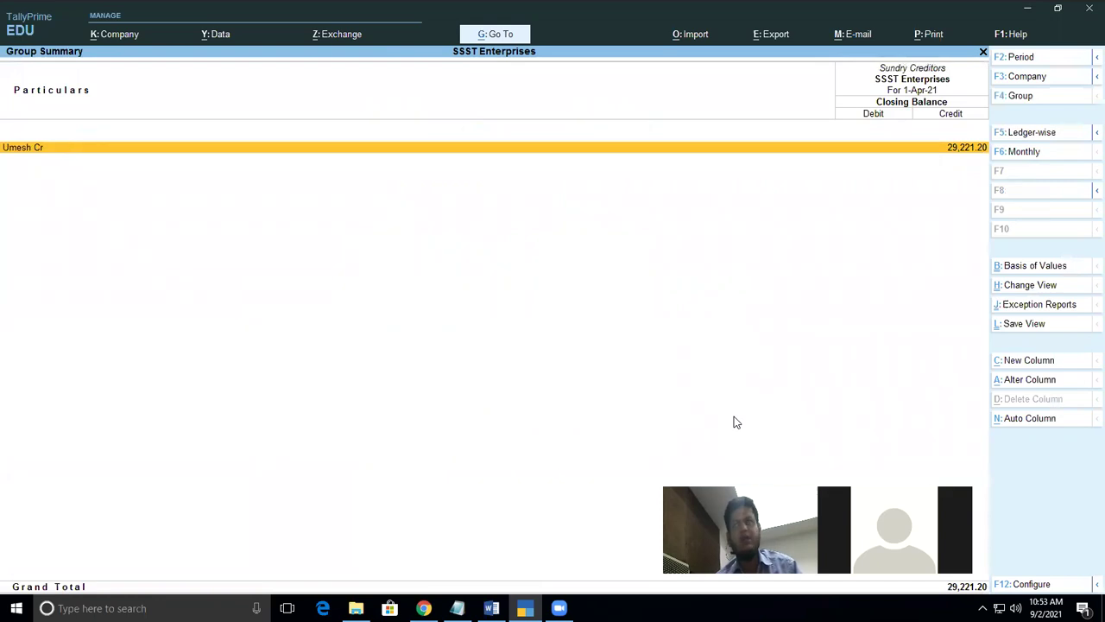
{"action": "key", "text": "Escape"}
{"action": "key", "text": "Escape"}
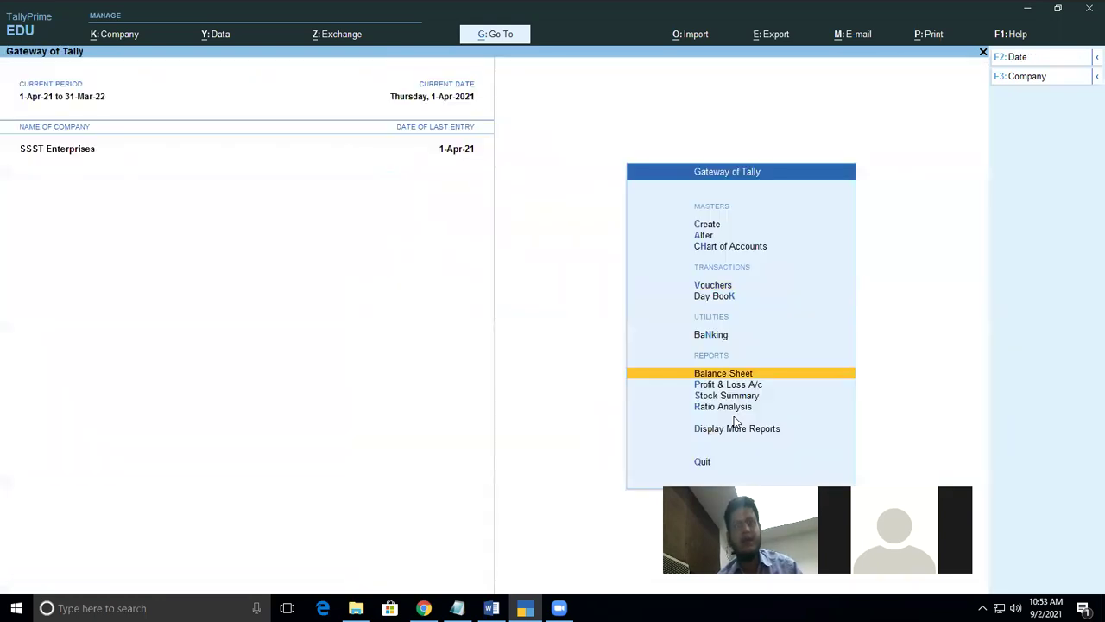
View the Stock Summary and Namkeen's monthly summary and April vouchers, and return to the Gateway of Tally
{"action": "key", "text": "Down"}
{"action": "key", "text": "Down"}
{"action": "key", "text": "Return"}
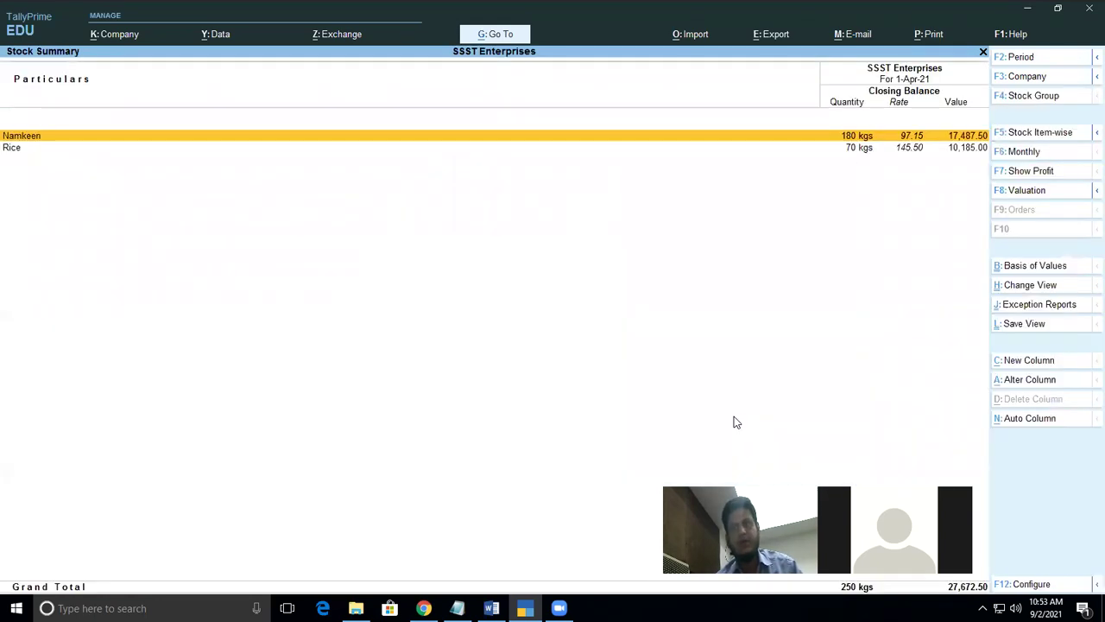
{"action": "key", "text": "Return"}
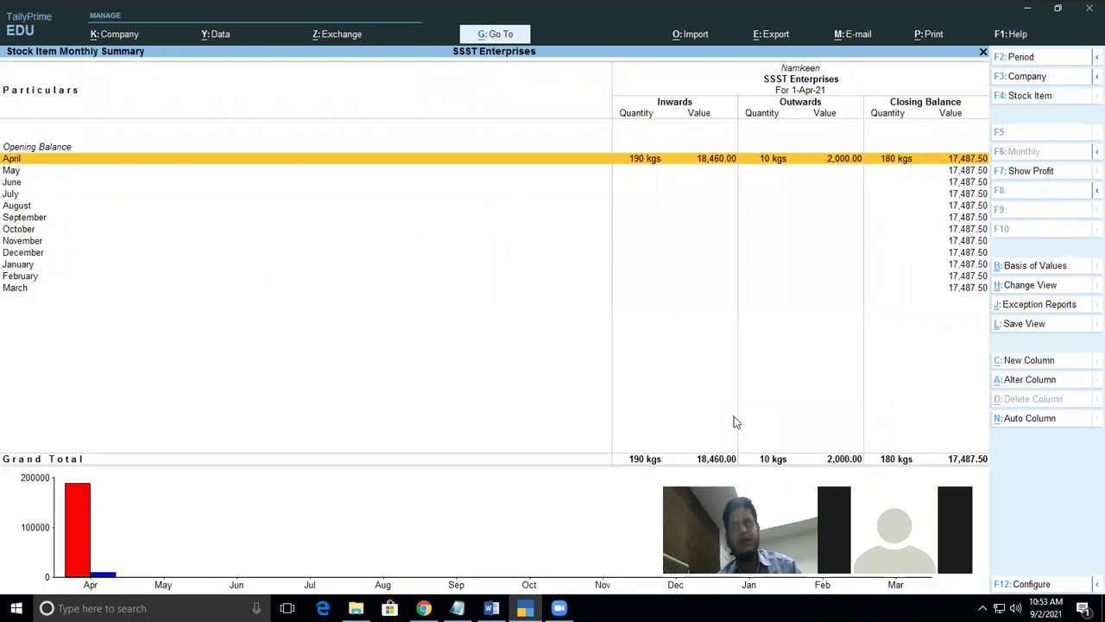
{"action": "key", "text": "Return"}
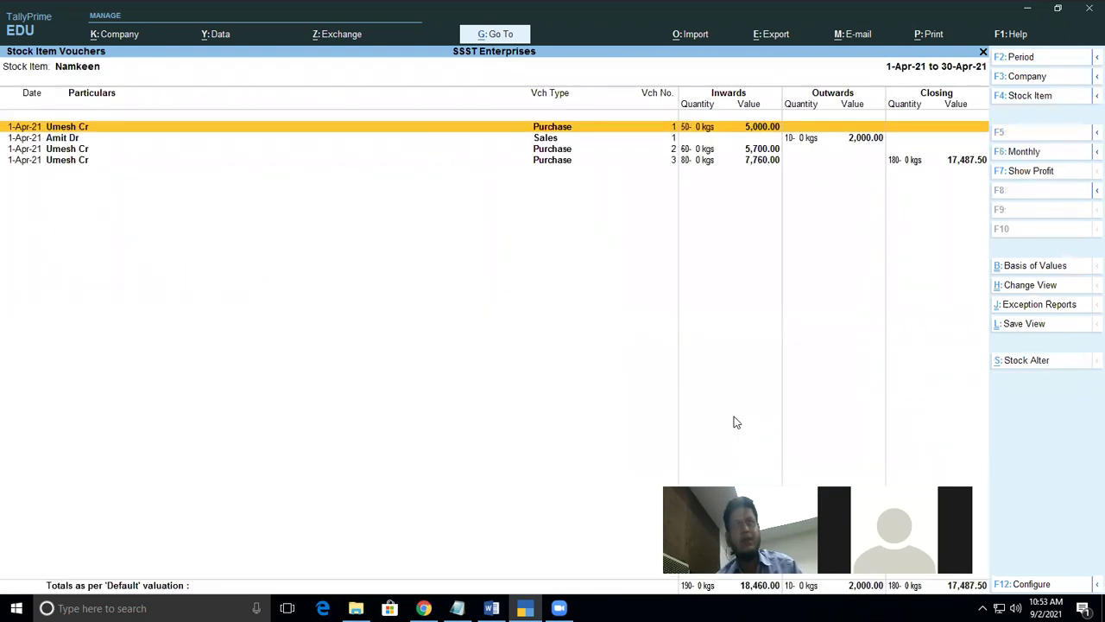
{"action": "key", "text": "Escape"}
{"action": "key", "text": "Escape"}
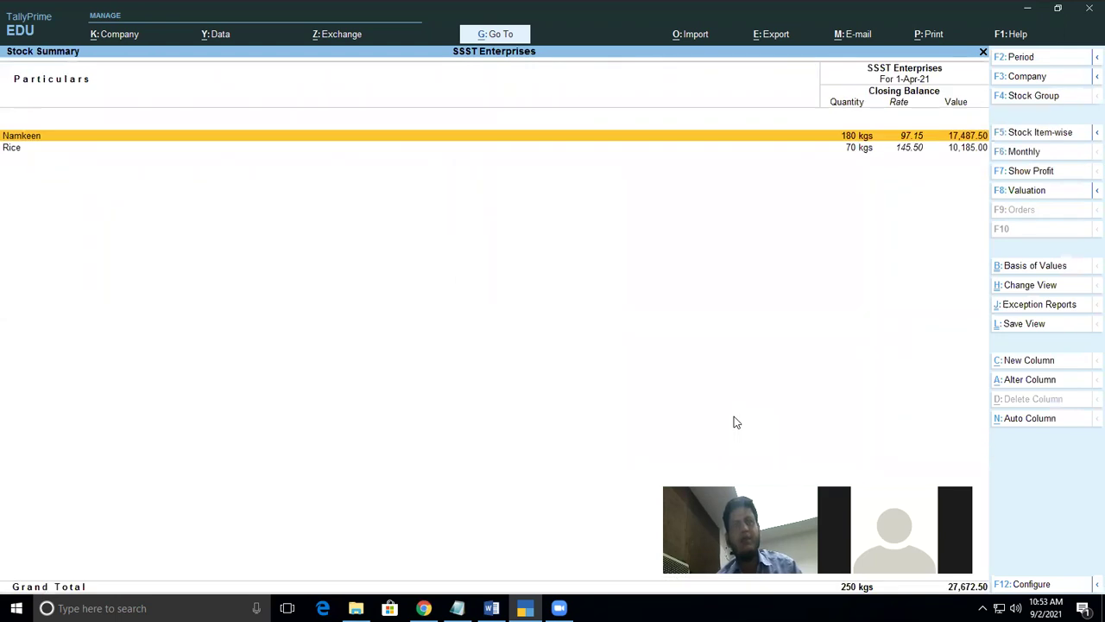
{"action": "key", "text": "Escape"}
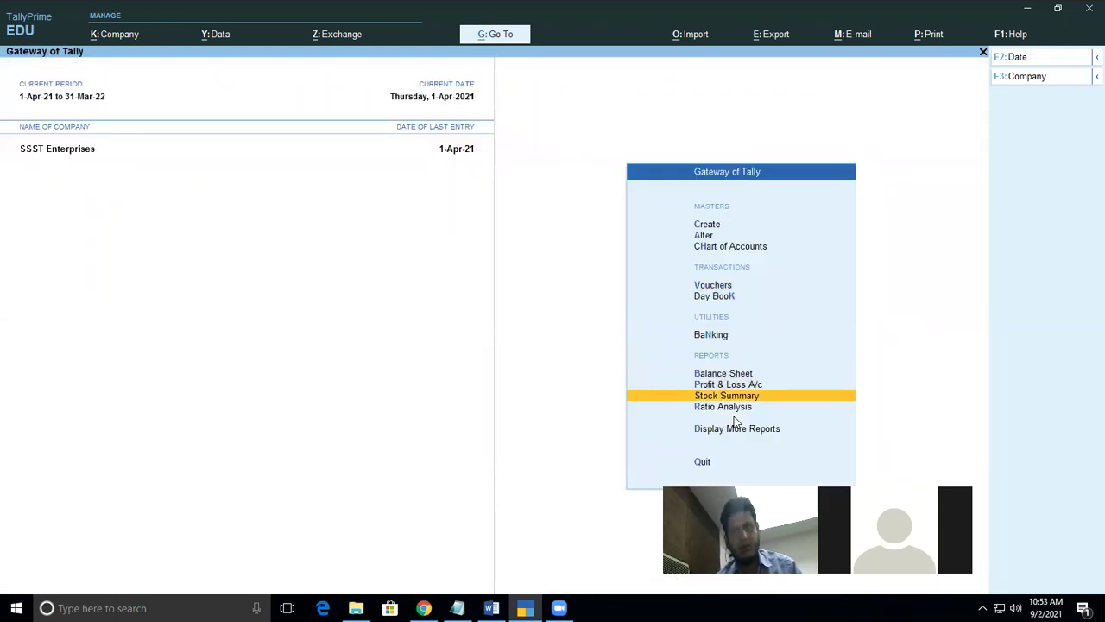
{"action": "key", "text": "Down"}
{"action": "key", "text": "Down"}
{"action": "key", "text": "Return"}
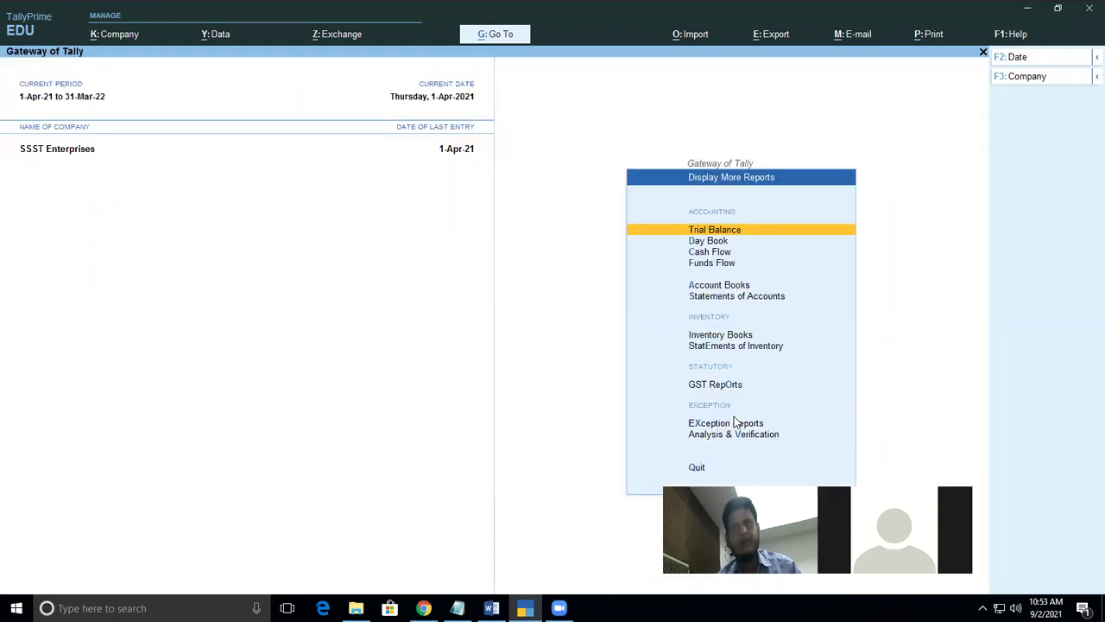
{"action": "key", "text": "Down"}
{"action": "key", "text": "Down"}
{"action": "key", "text": "Down"}
{"action": "key", "text": "Down"}
{"action": "key", "text": "Down"}
{"action": "key", "text": "Down"}
{"action": "key", "text": "Down"}
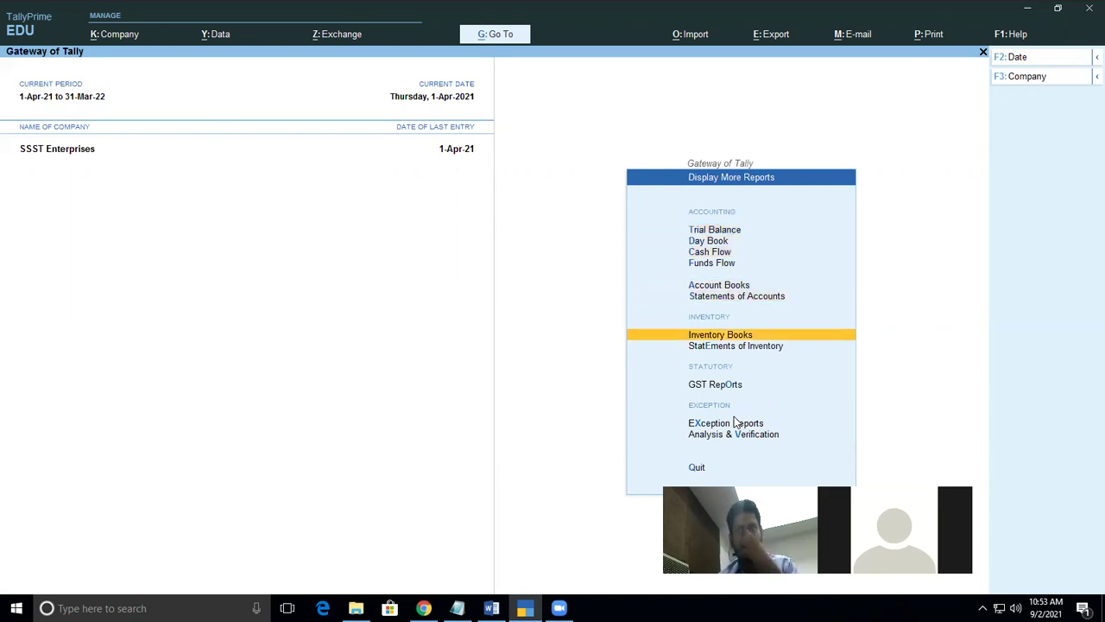
{"action": "key", "text": "Up"}
{"action": "key", "text": "Return"}
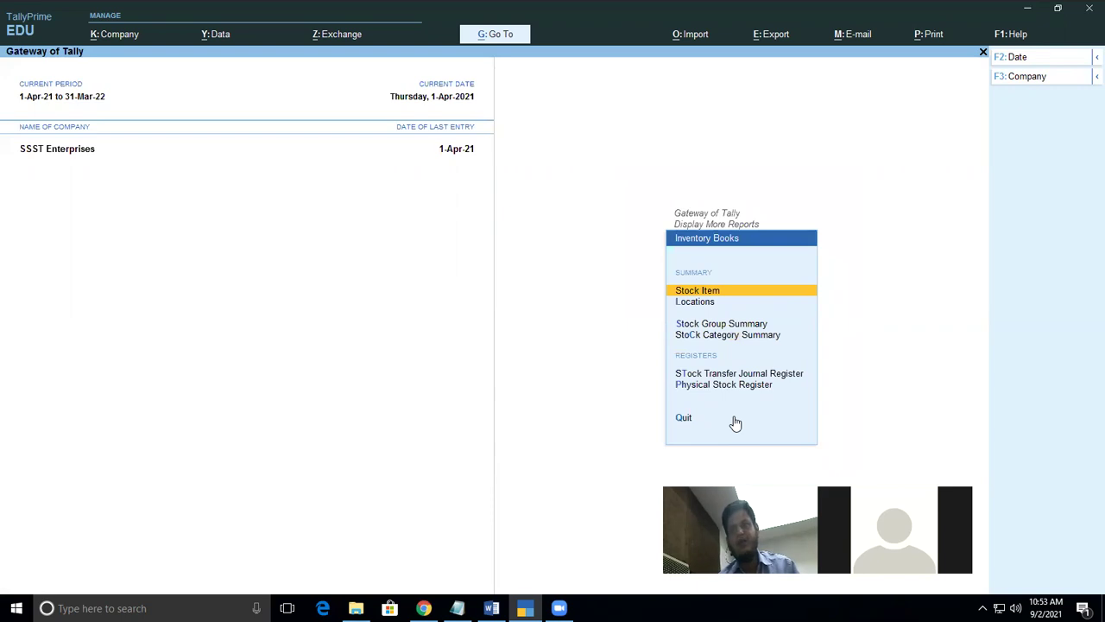
{"action": "key", "text": "Escape"}
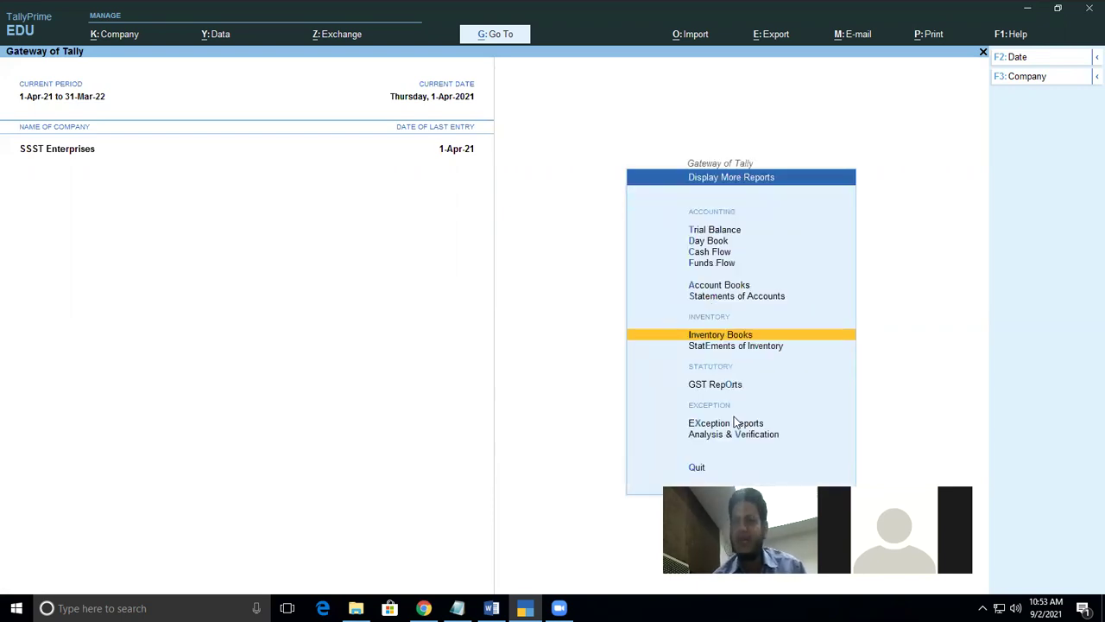
{"action": "key", "text": "Escape"}
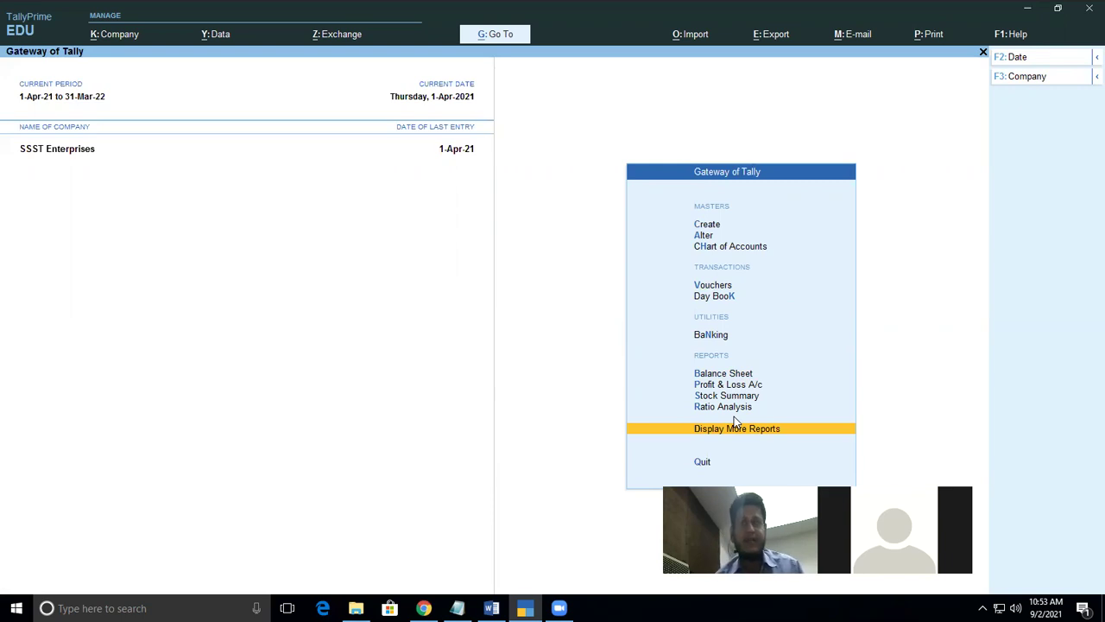
Open the Location Summary for Kamtan from the Inventory Books reports
{"action": "key", "text": "Return"}
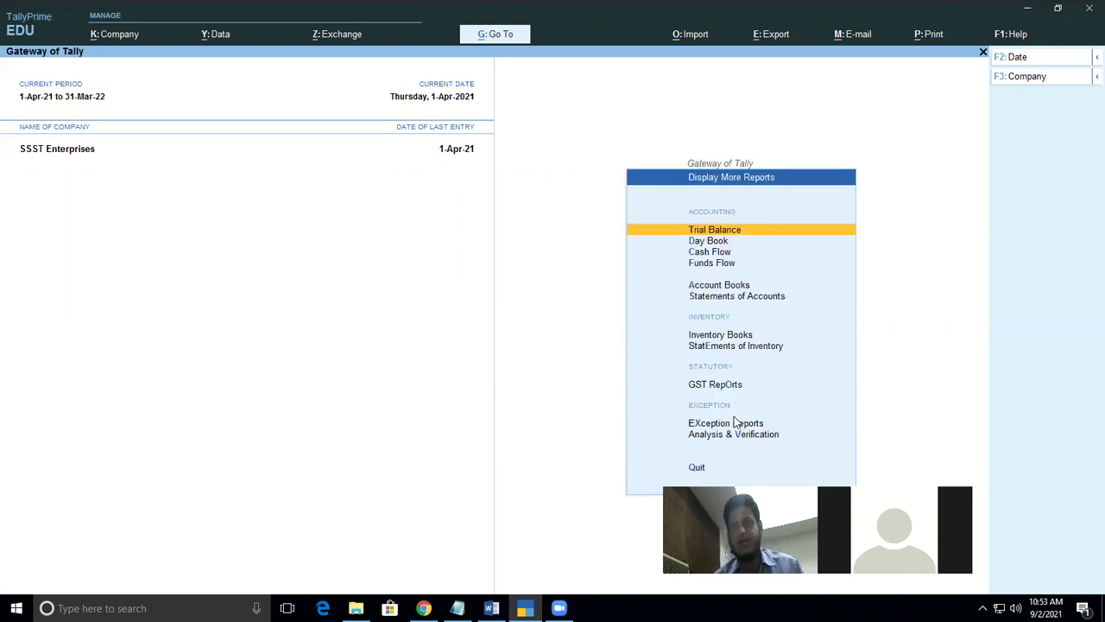
{"action": "key", "text": "Down"}
{"action": "key", "text": "Down"}
{"action": "key", "text": "Down"}
{"action": "key", "text": "Down"}
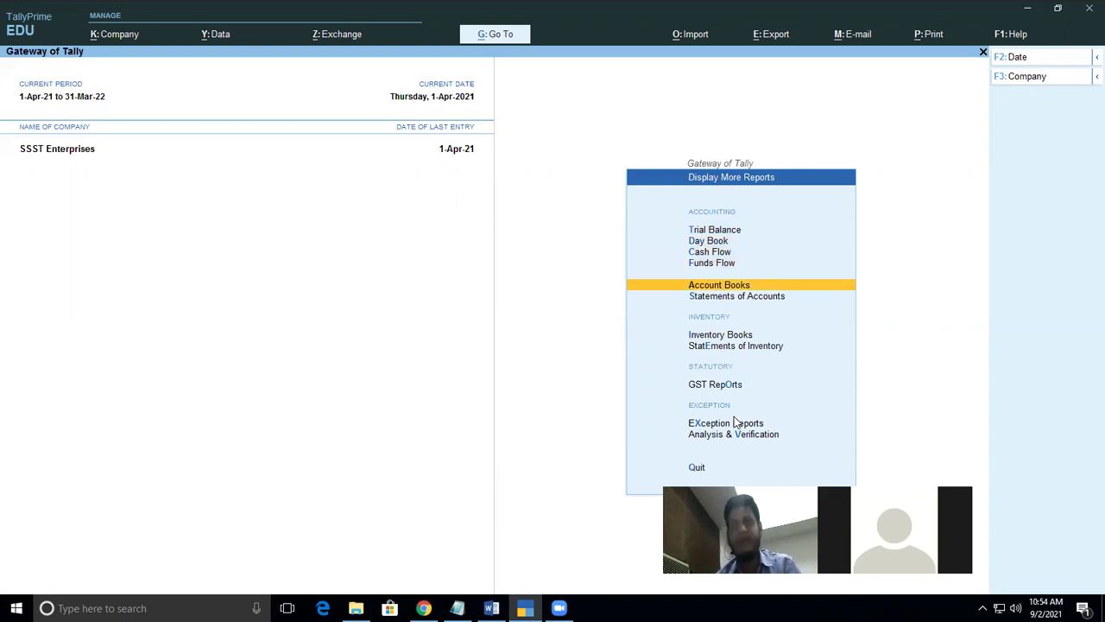
{"action": "key", "text": "Down"}
{"action": "key", "text": "Down"}
{"action": "key", "text": "Return"}
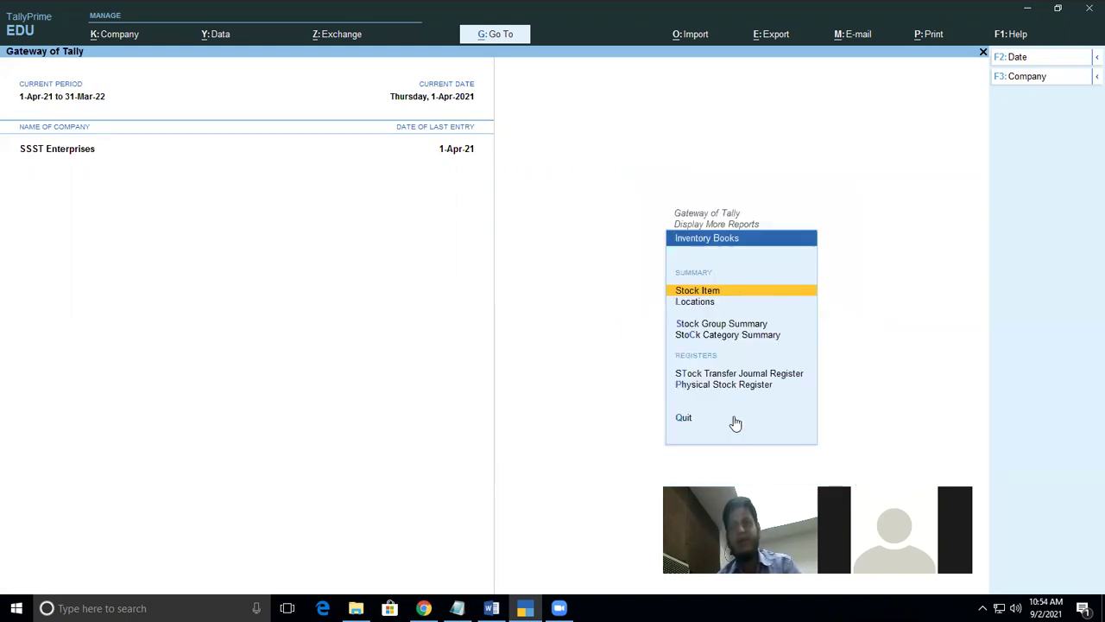
{"action": "key", "text": "Down"}
{"action": "key", "text": "Return"}
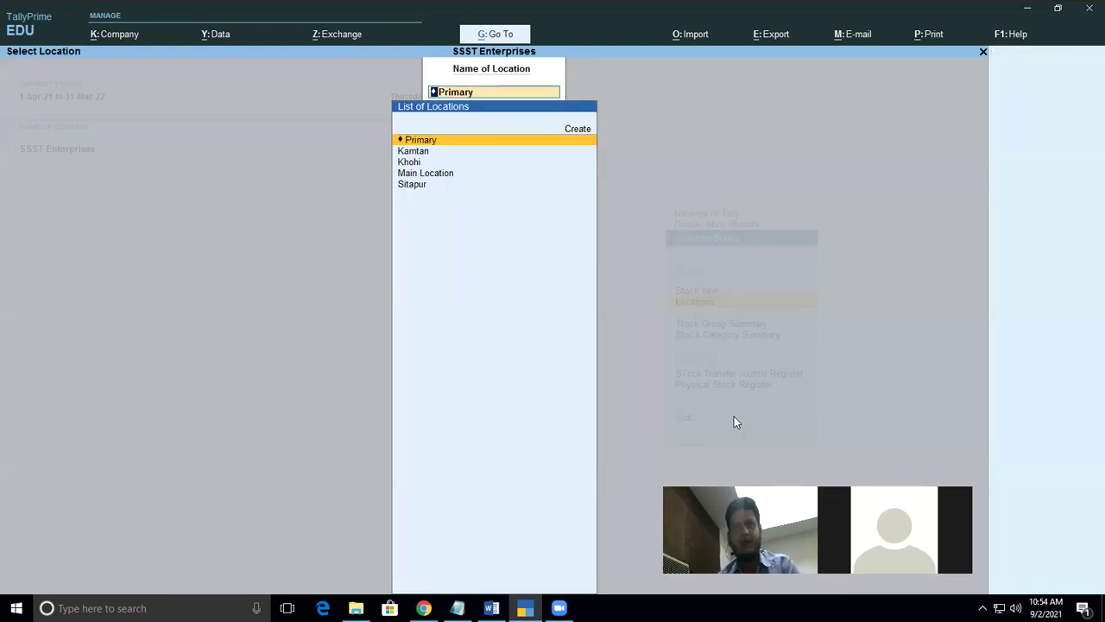
{"action": "key", "text": "Down"}
{"action": "key", "text": "Return"}
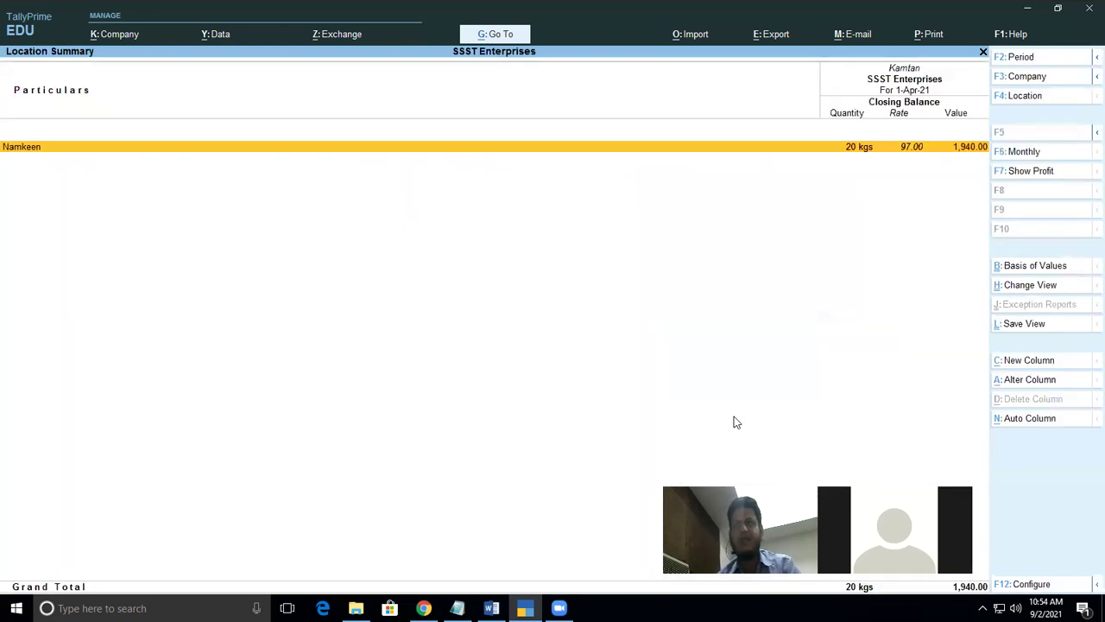
View the Location Summary for Khohi and for Main Location
{"action": "key", "text": "Escape"}
{"action": "key", "text": "Return"}
{"action": "key", "text": "Down"}
{"action": "key", "text": "Return"}
{"action": "key", "text": "Escape"}
{"action": "key", "text": "Down"}
{"action": "key", "text": "Return"}
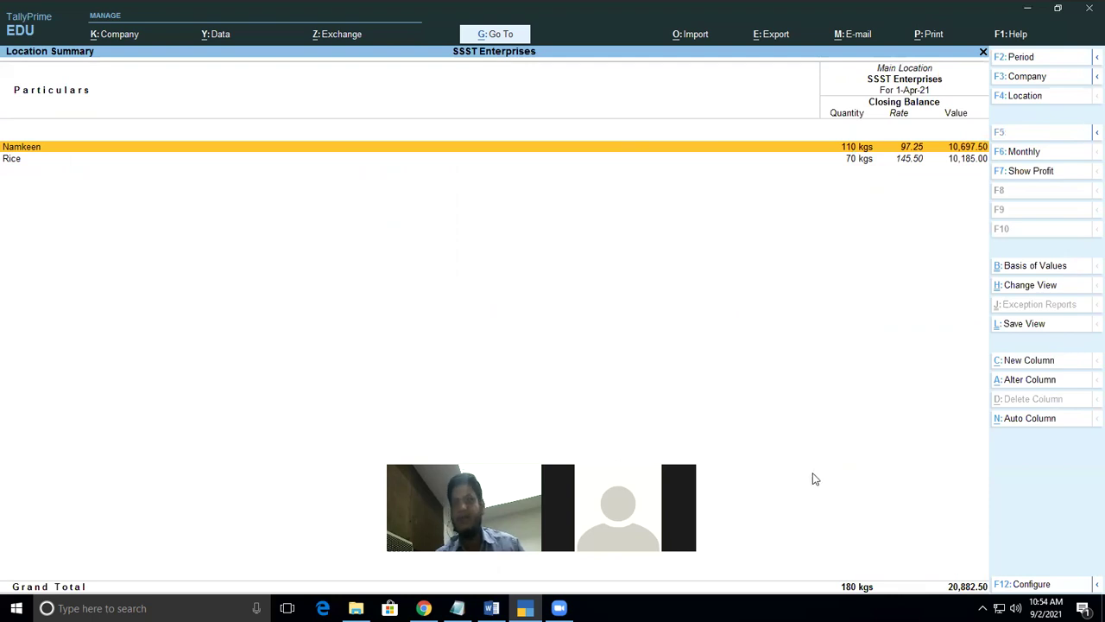
Switch the Location Summary to Sitapur, and return to the Inventory Books reports
{"action": "key", "text": "F4"}
{"action": "key", "text": "Down"}
{"action": "key", "text": "Return"}
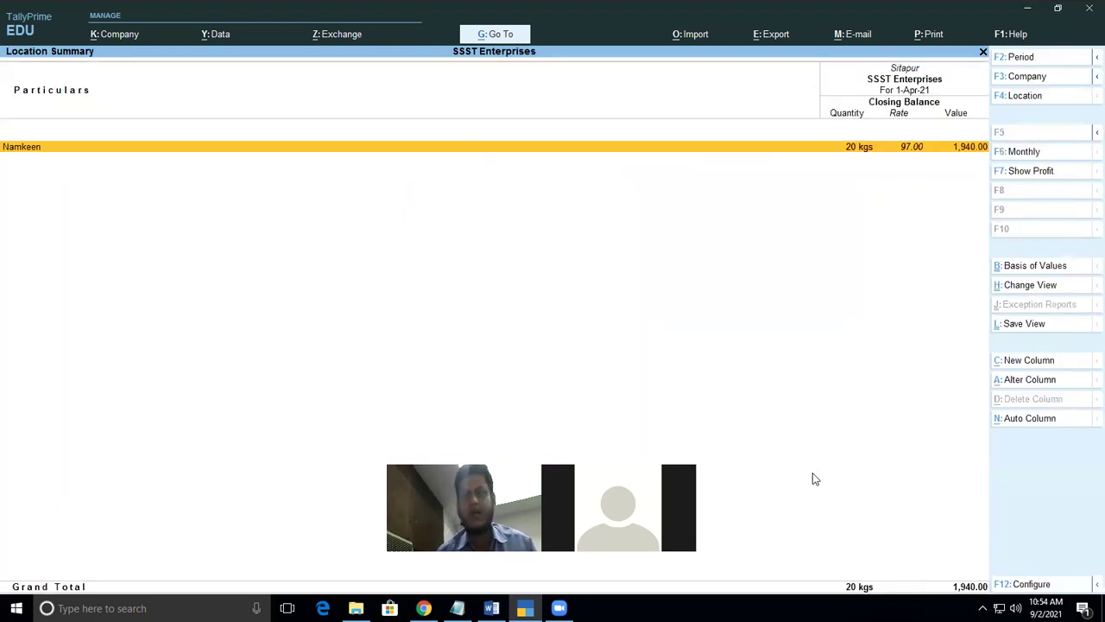
{"action": "key", "text": "F4"}
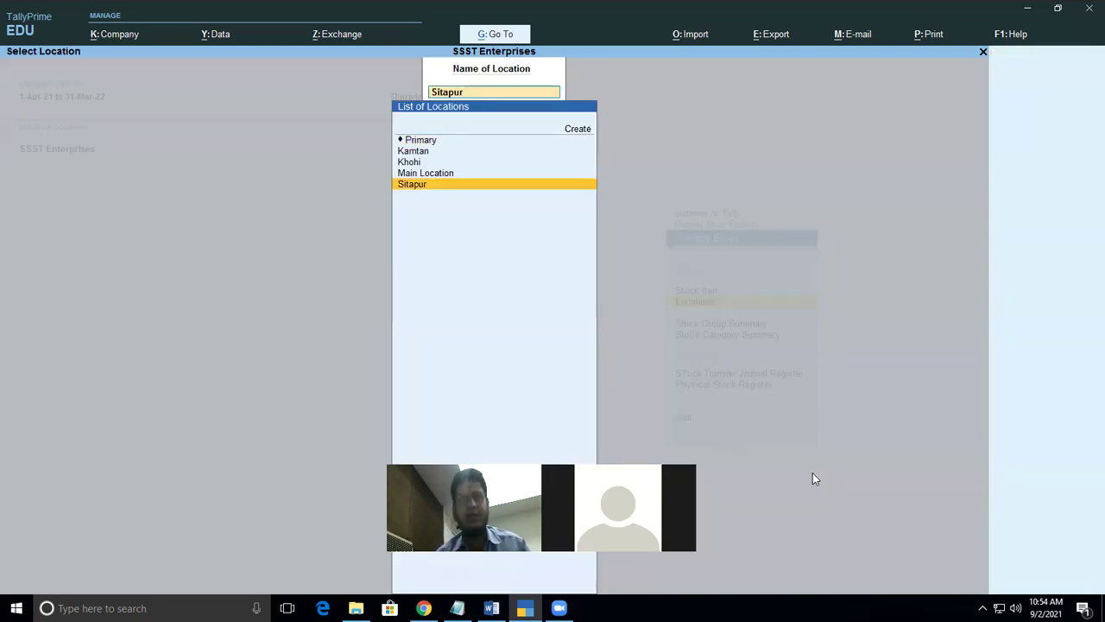
{"action": "key", "text": "Escape"}
{"action": "key", "text": "Escape"}
View the Stock Item Monthly Summary for Namkeen and for Rice, and leave the Inventory Books reports
{"action": "key", "text": "Up"}
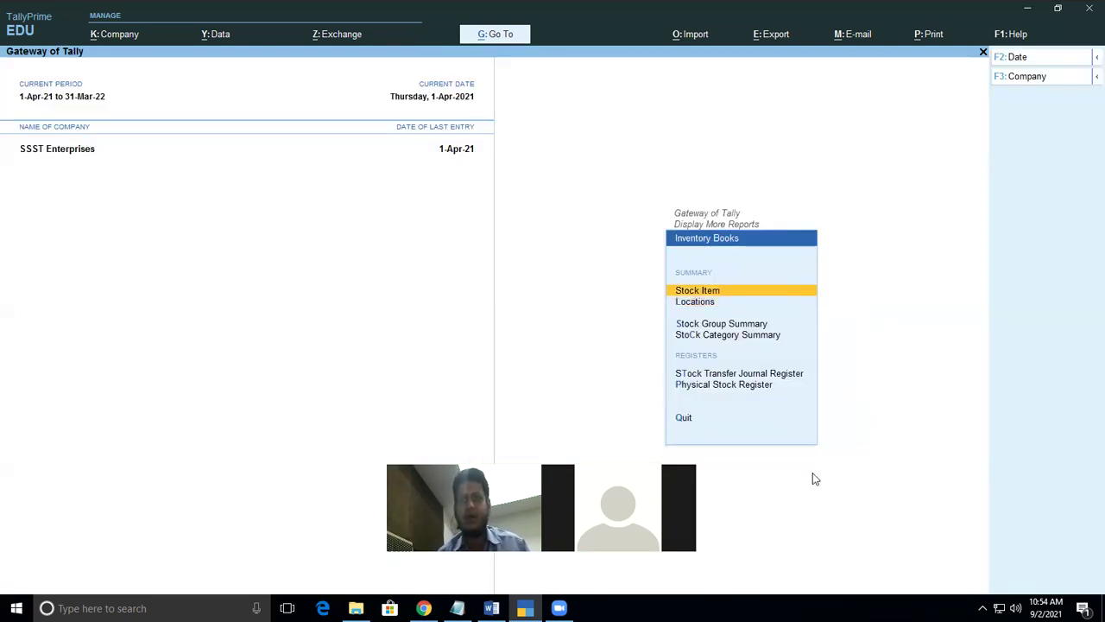
{"action": "key", "text": "Return"}
{"action": "key", "text": "Return"}
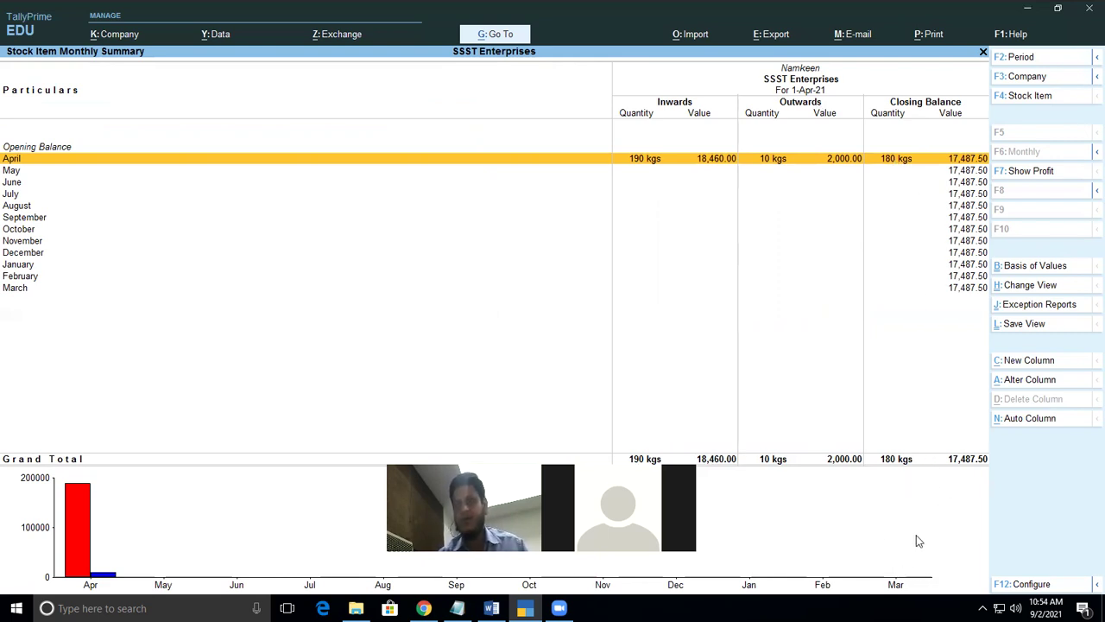
{"action": "key", "text": "F4"}
{"action": "key", "text": "Down"}
{"action": "key", "text": "Return"}
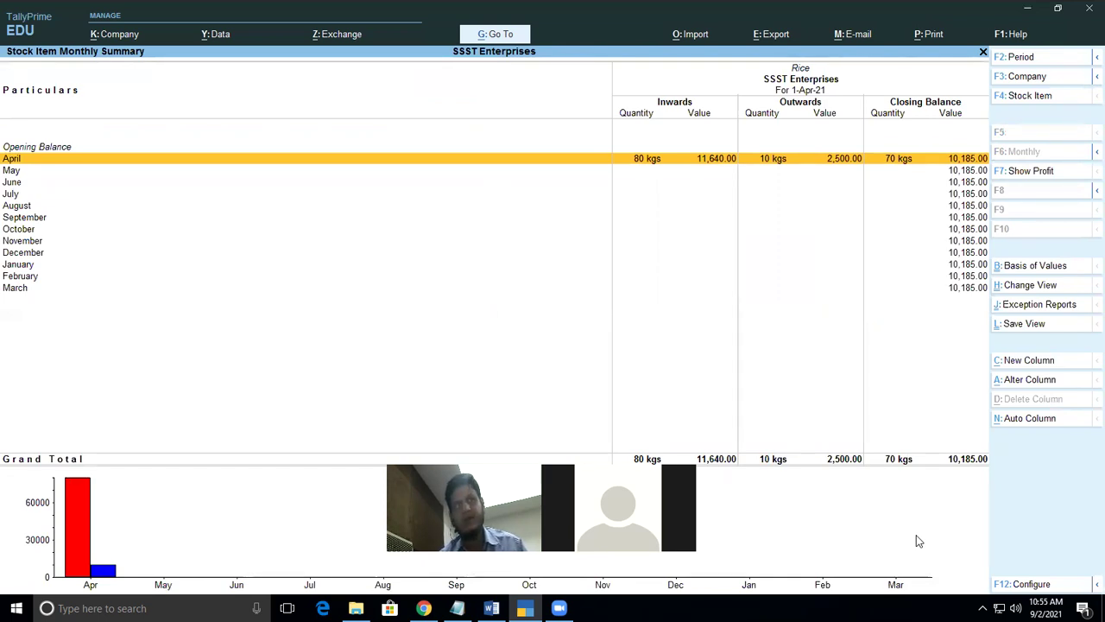
{"action": "key", "text": "Escape"}
{"action": "key", "text": "Escape"}
{"action": "key", "text": "Escape"}
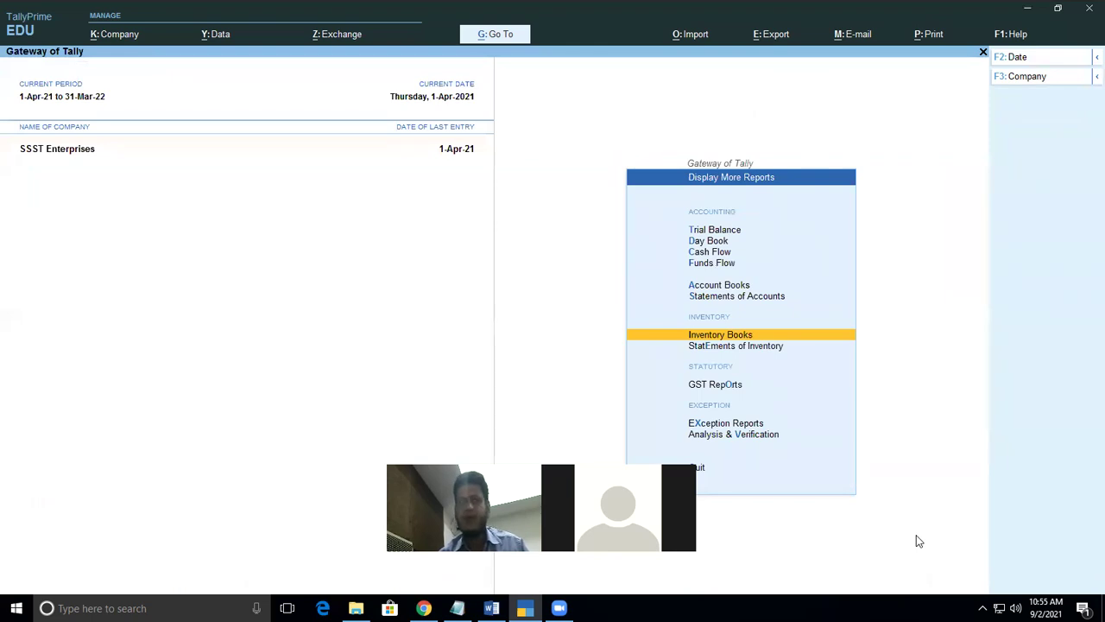
Return to the Gateway of Tally, open voucher creation and switch the voucher type to Sales
{"action": "key", "text": "Escape"}
{"action": "key", "text": "Up"}
{"action": "key", "text": "Up"}
{"action": "key", "text": "Up"}
{"action": "key", "text": "Up"}
{"action": "key", "text": "Up"}
{"action": "key", "text": "Up"}
{"action": "key", "text": "Up"}
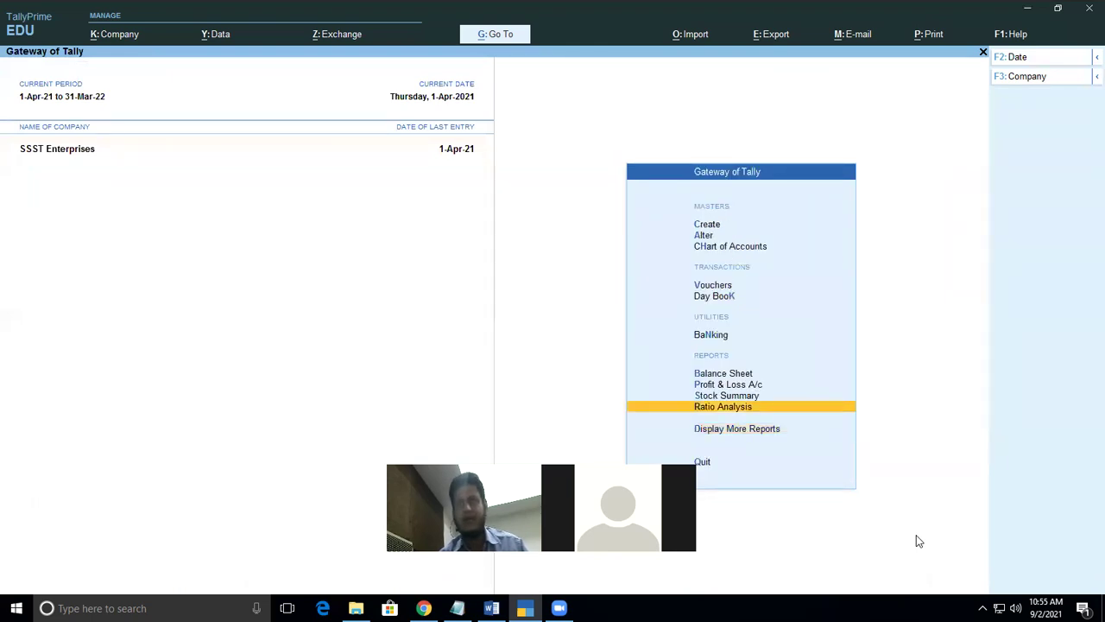
{"action": "key", "text": "Return"}
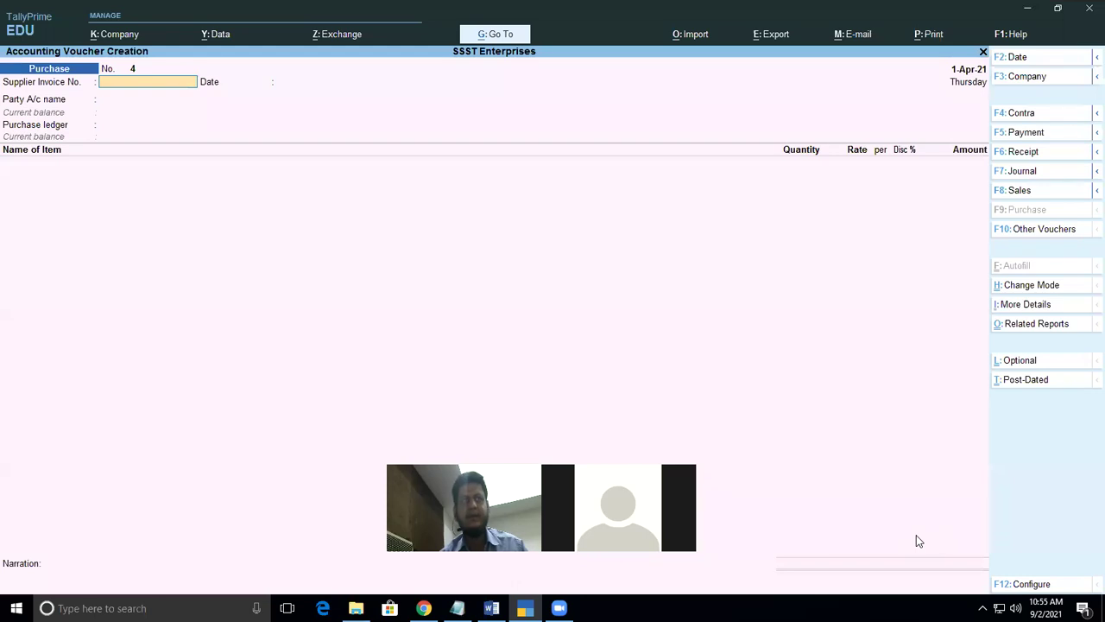
{"action": "key", "text": "F8"}
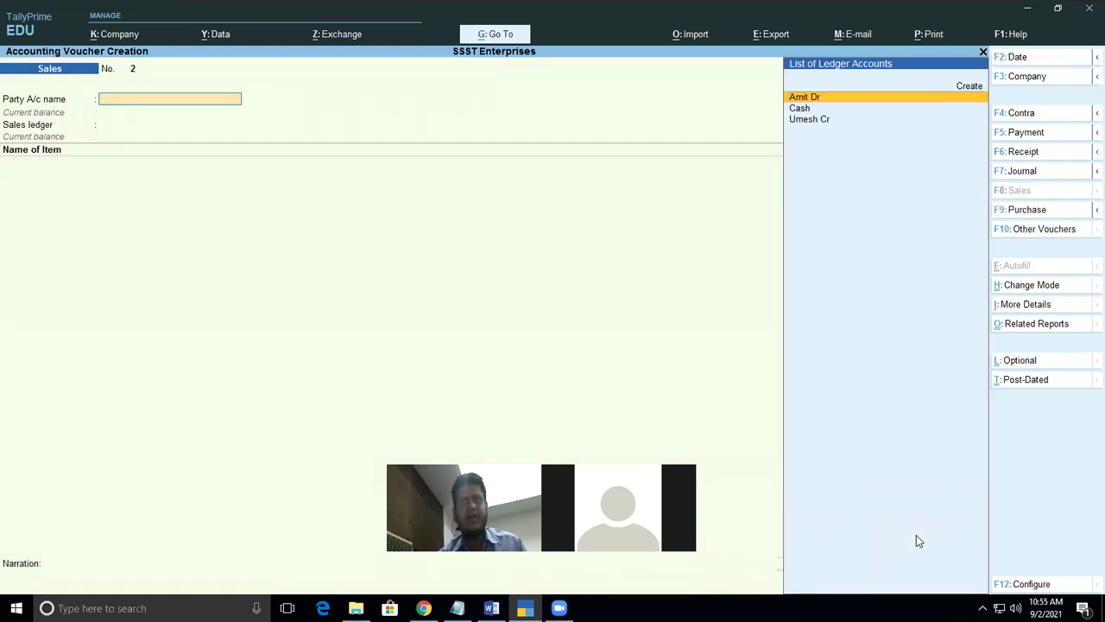
Set the debtor ledger as the sales voucher's party, accept the default dispatch and party details, and choose Sales A/c as the sales ledger
{"action": "key", "text": "Return"}
{"action": "key", "text": "Return"}
{"action": "key", "text": "Return"}
{"action": "key", "text": "Return"}
{"action": "key", "text": "Return"}
{"action": "key", "text": "Return"}
{"action": "key", "text": "Return"}
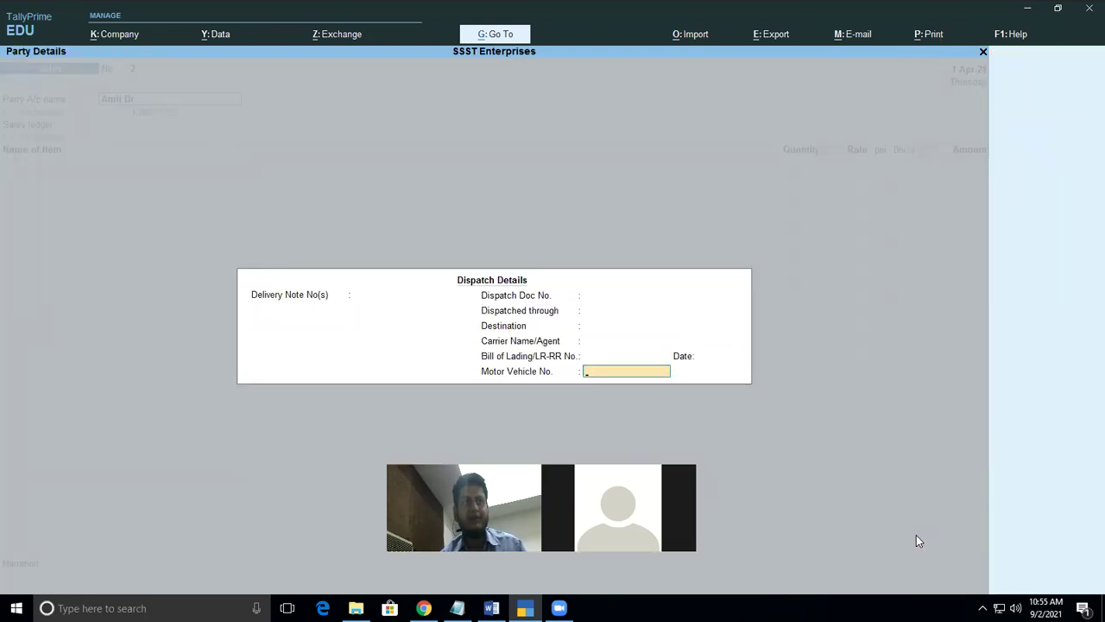
{"action": "key", "text": "Return"}
{"action": "key", "text": "Return"}
{"action": "key", "text": "Return"}
{"action": "key", "text": "Return"}
{"action": "key", "text": "Return"}
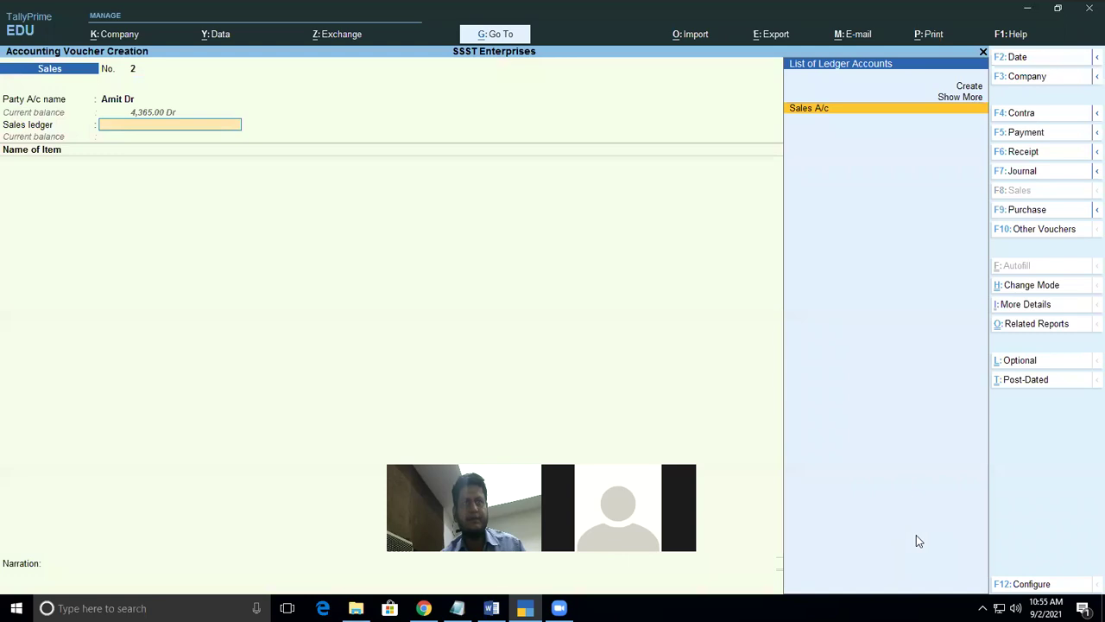
{"action": "key", "text": "Return"}
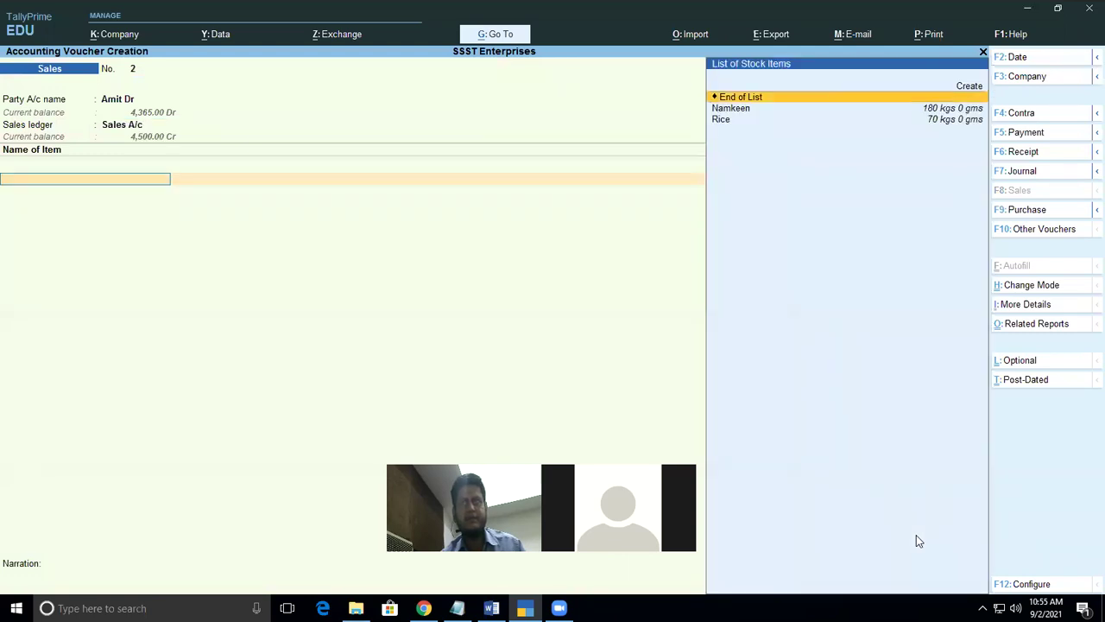
Add Namkeen to the sales voucher and allocate 50 kgs from Main Location at a rate of 200.00 per kg
{"action": "key", "text": "Down"}
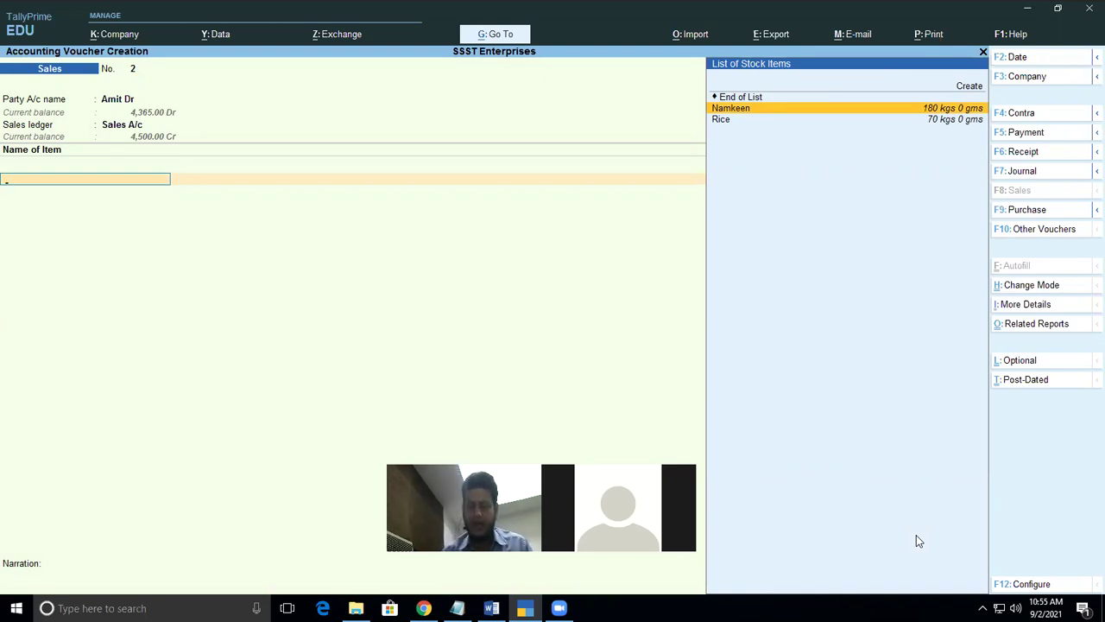
{"action": "key", "text": "Return"}
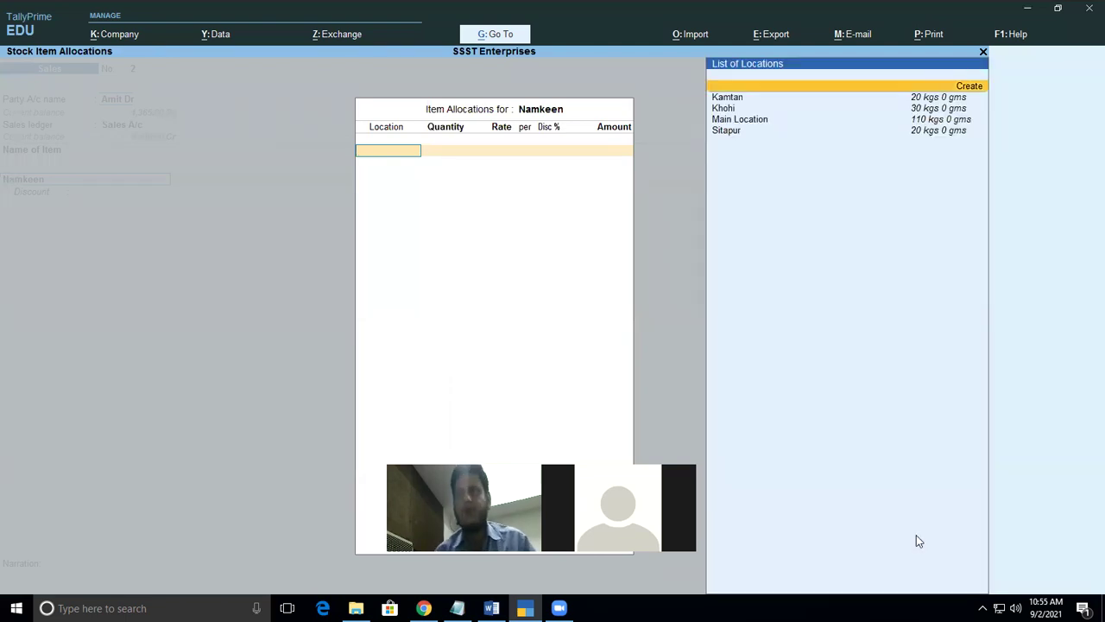
{"action": "key", "text": "Down"}
{"action": "key", "text": "Down"}
{"action": "key", "text": "Down"}
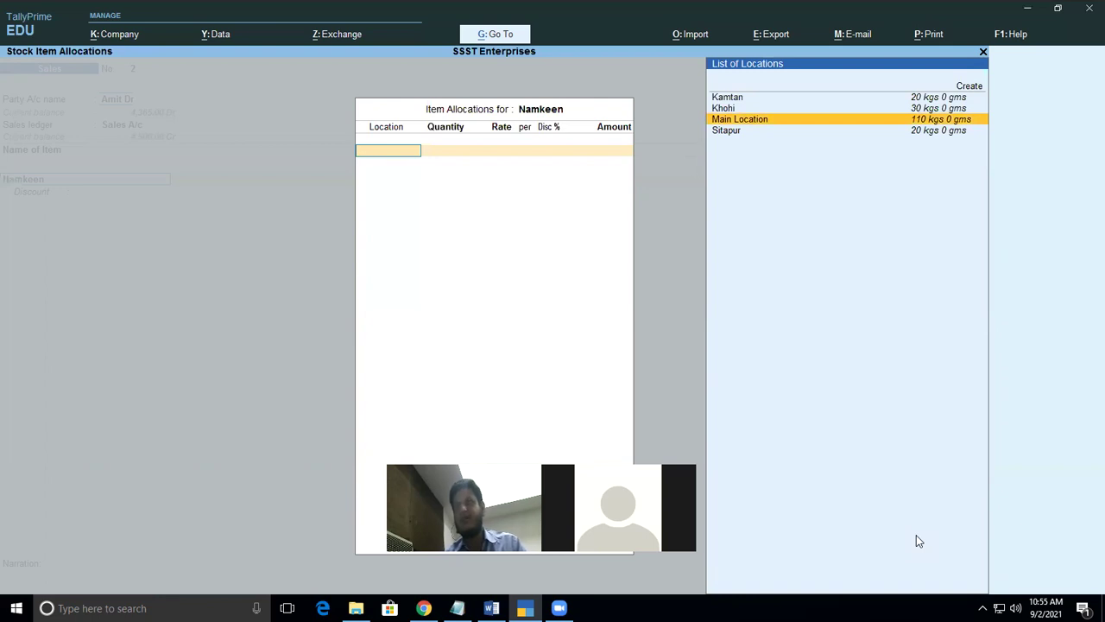
{"action": "key", "text": "Return"}
{"action": "type", "text": "50"}
{"action": "key", "text": "Return"}
{"action": "key", "text": "Return"}
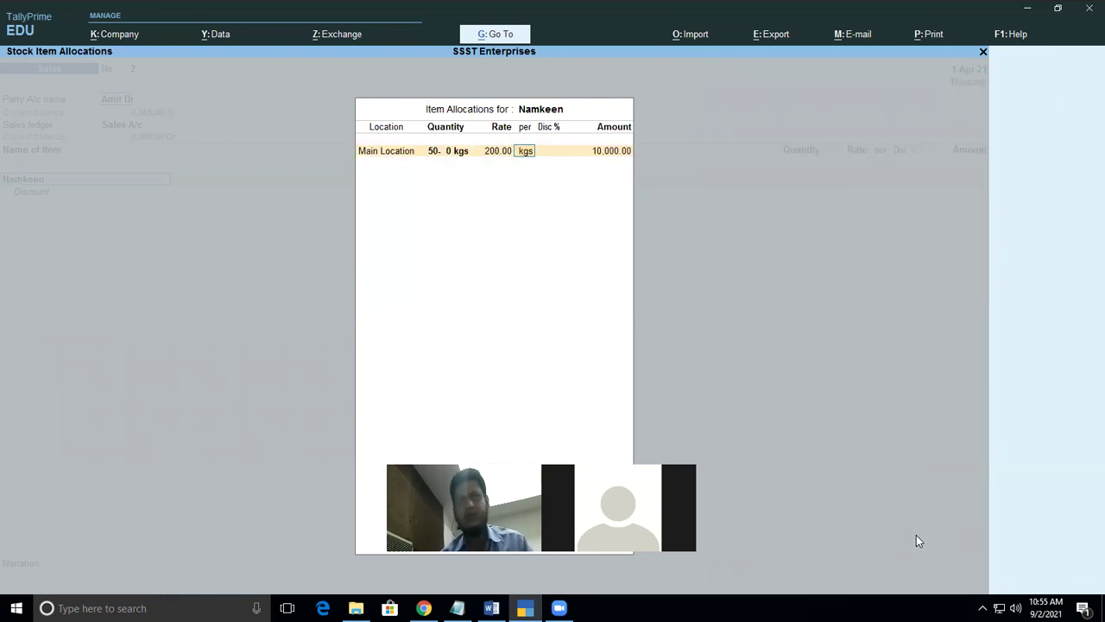
{"action": "key", "text": "Return"}
Allocate a further 10 kgs of Namkeen from Kamtan at 200.00 per kg and accept the item allocations
{"action": "key", "text": "Down"}
{"action": "key", "text": "Down"}
{"action": "key", "text": "Down"}
{"action": "key", "text": "Return"}
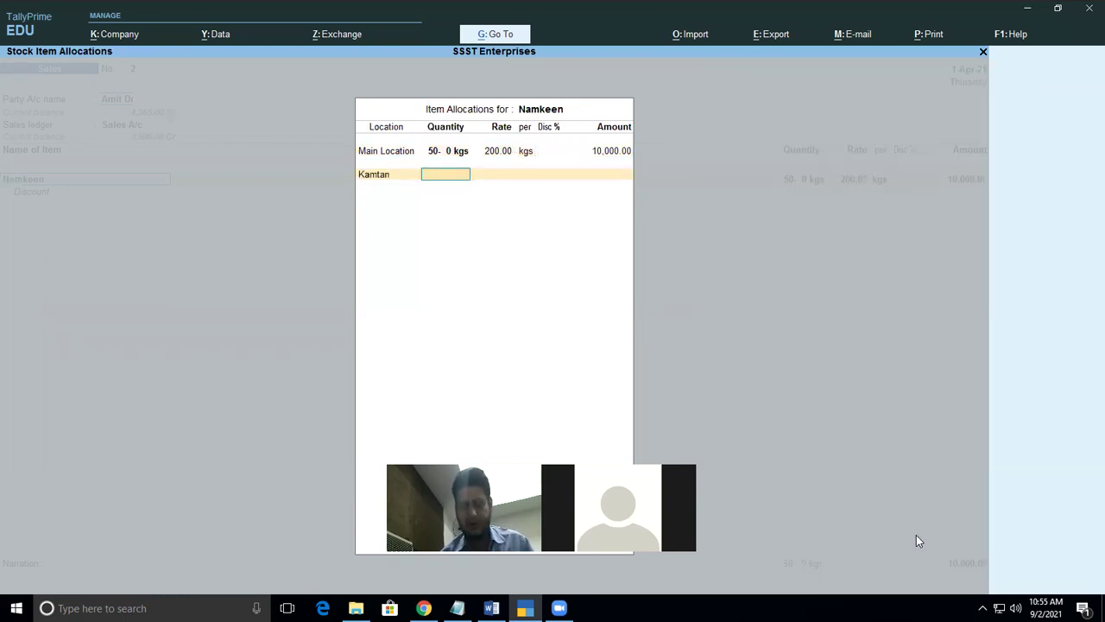
{"action": "type", "text": "10"}
{"action": "key", "text": "Return"}
{"action": "key", "text": "Return"}
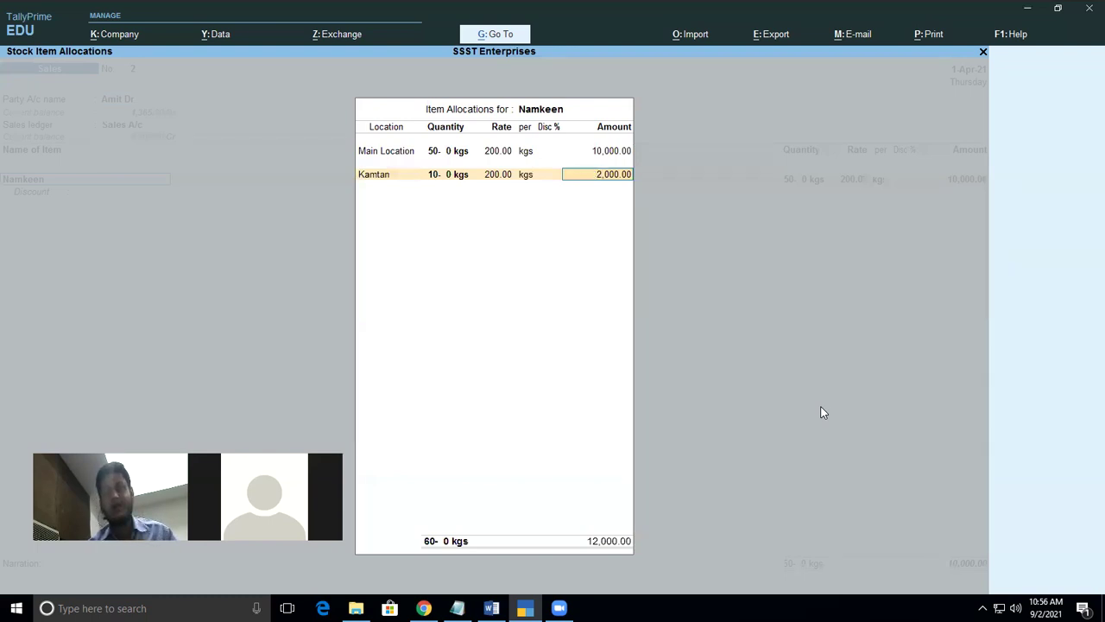
{"action": "key", "text": "Return"}
{"action": "key", "text": "Return"}
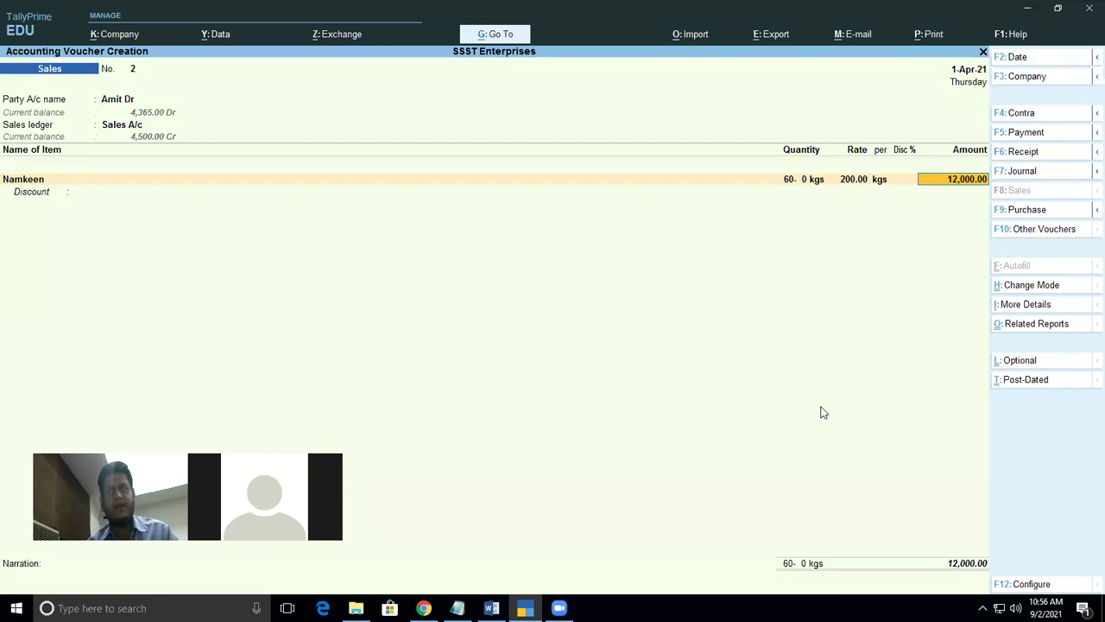
Enter a 2 % discount on Namkeen, end the item list and add the Discount Allowed ledger
{"action": "key", "text": "Return"}
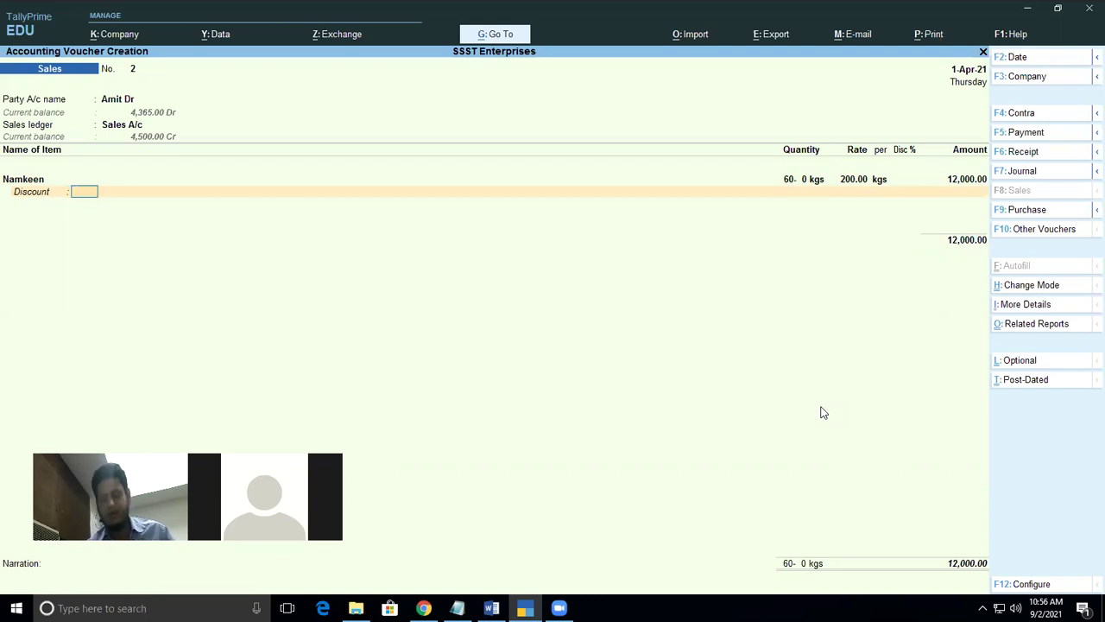
{"action": "key", "text": "Return"}
{"action": "key", "text": "Return"}
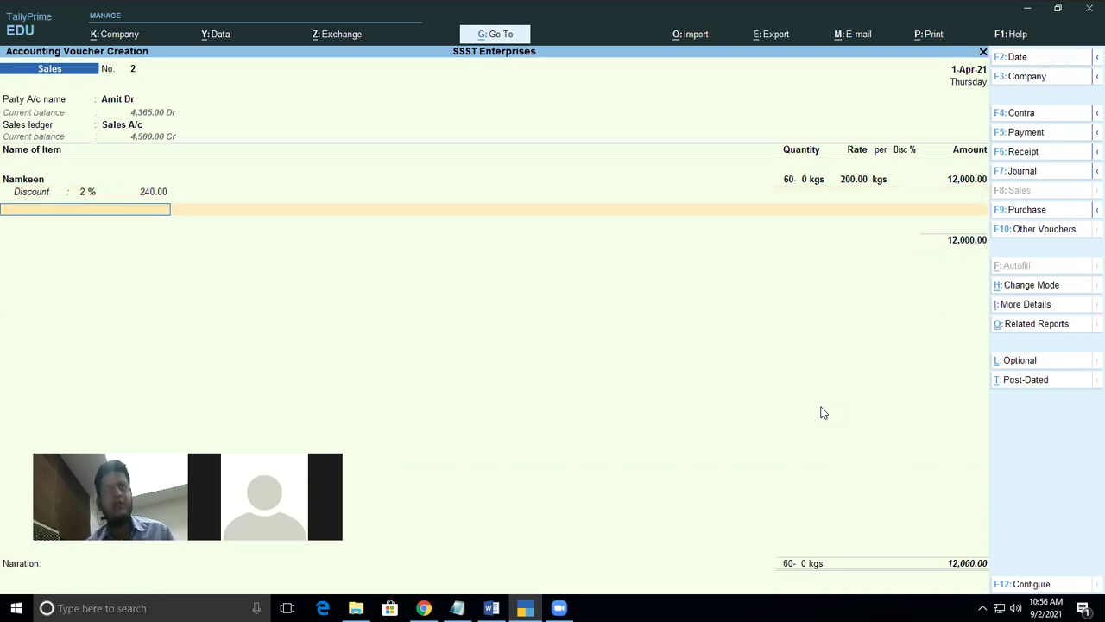
{"action": "key", "text": "Return"}
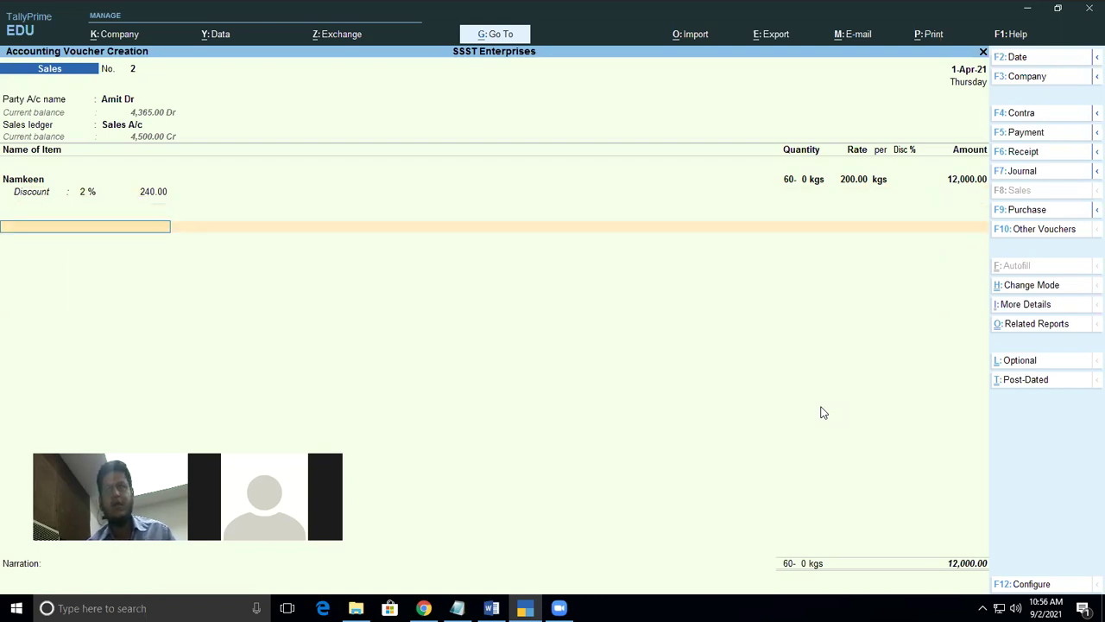
{"action": "key", "text": "Down"}
{"action": "key", "text": "Down"}
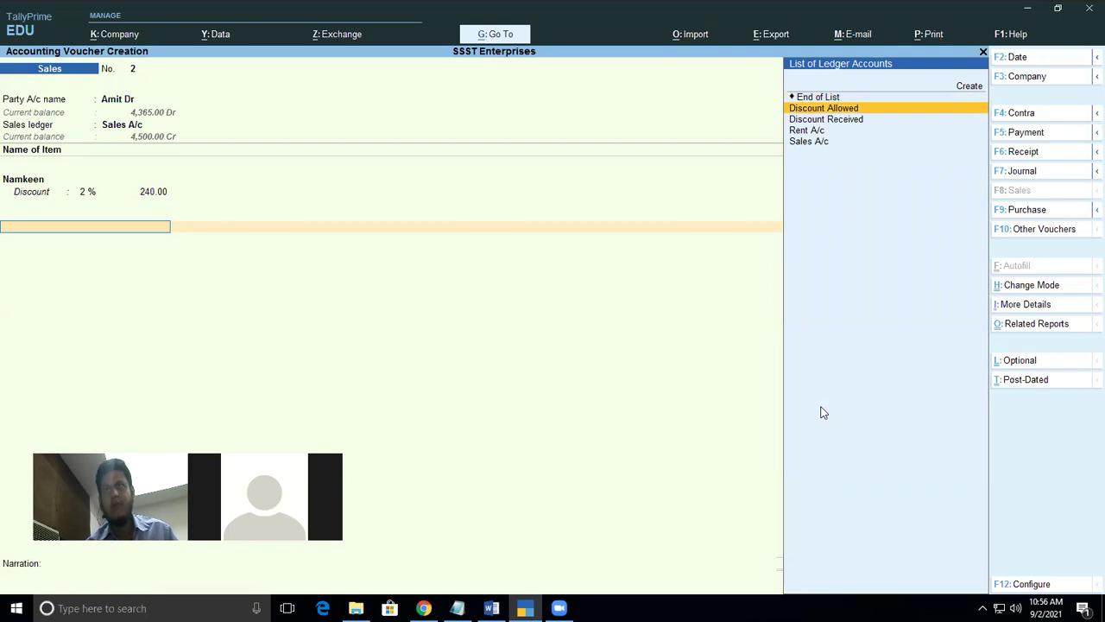
{"action": "key", "text": "Return"}
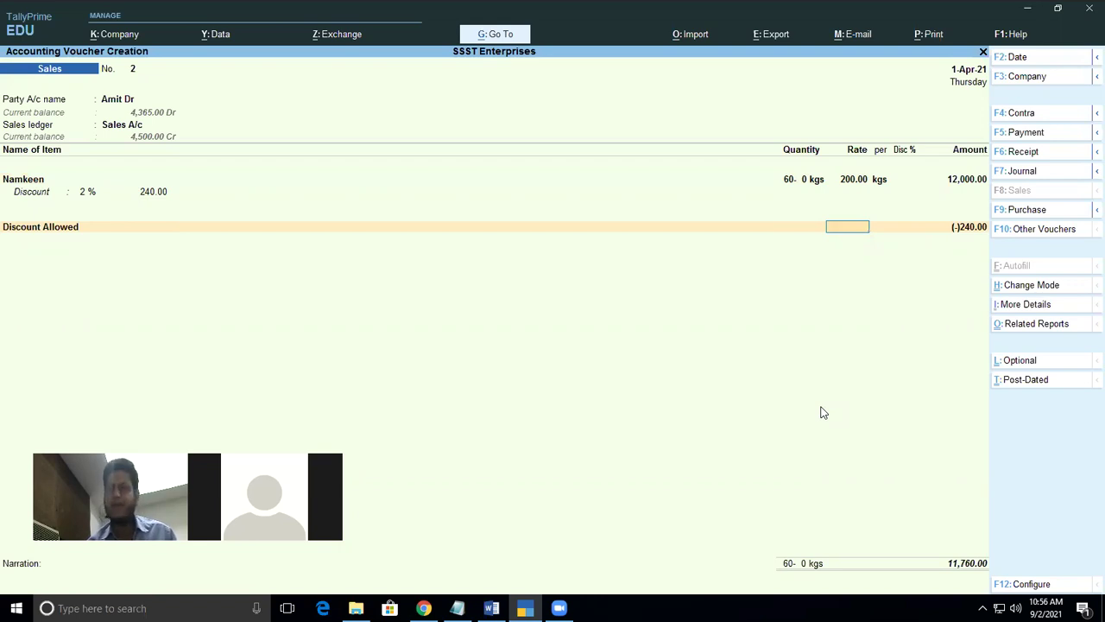
Print the current sales invoice to a PDF file named b1 in the Documents folder
{"action": "left_click", "coordinate": [932, 34]}
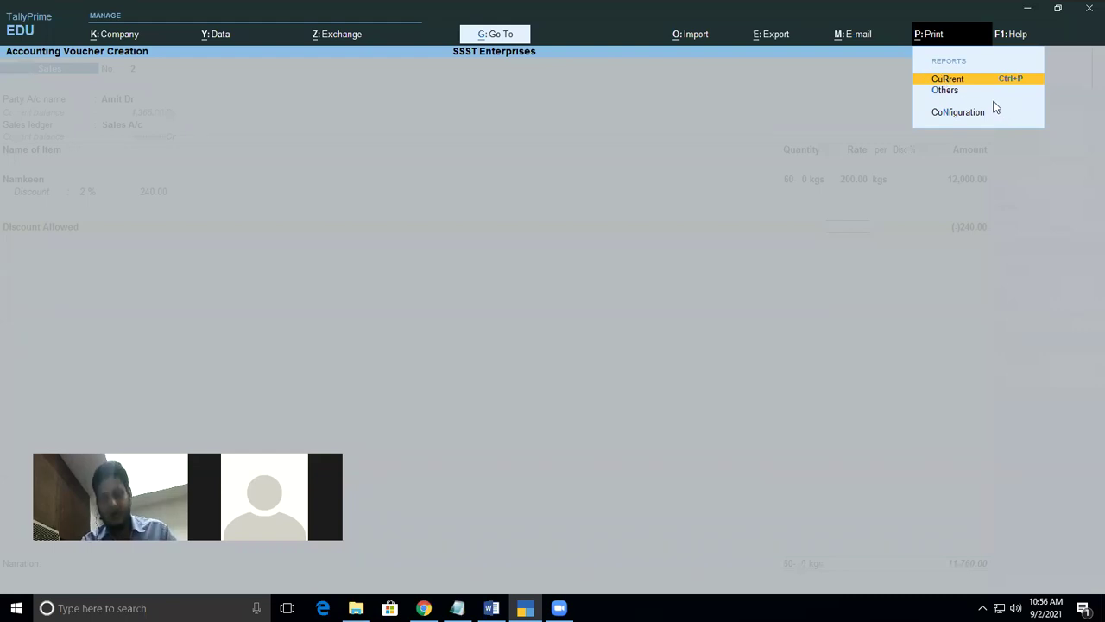
{"action": "key", "text": "Return"}
{"action": "left_click", "coordinate": [492, 380]}
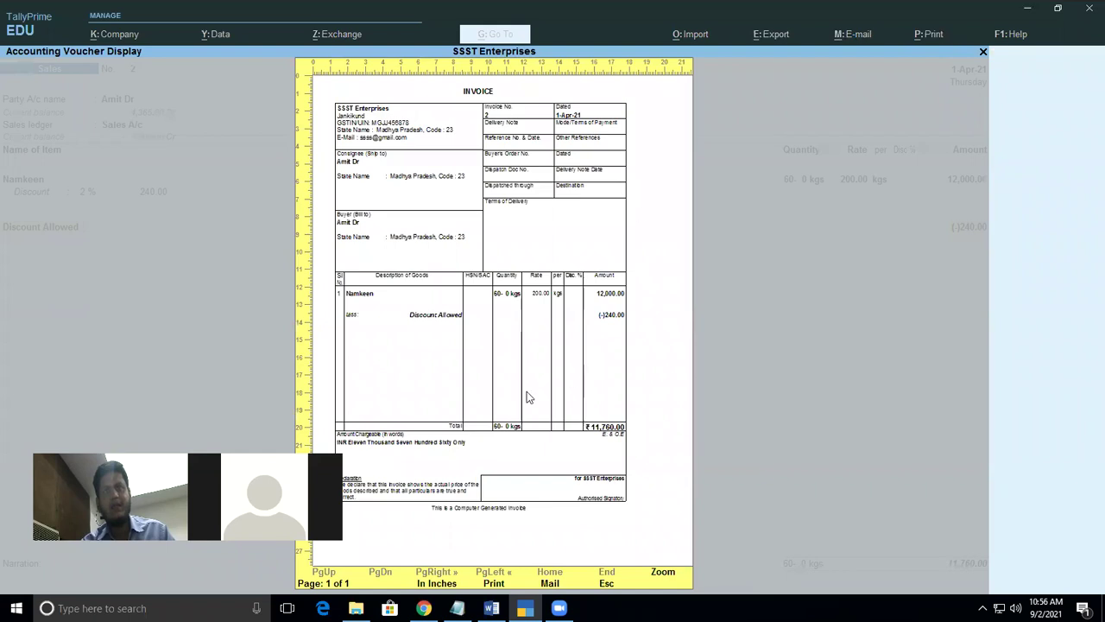
{"action": "left_click", "coordinate": [496, 583]}
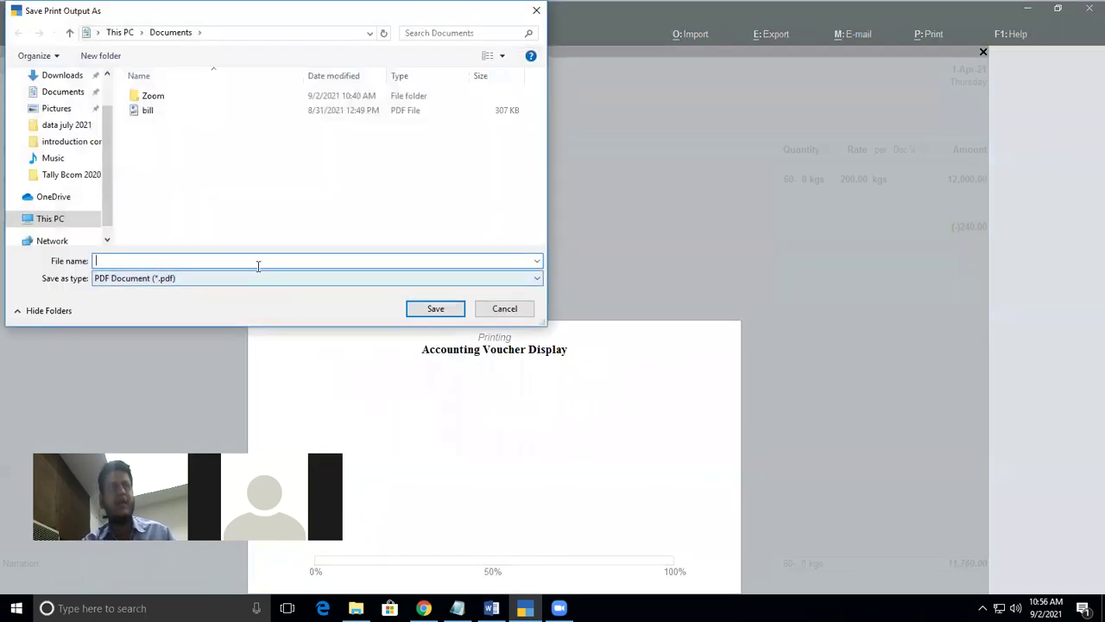
{"action": "type", "text": "b1"}
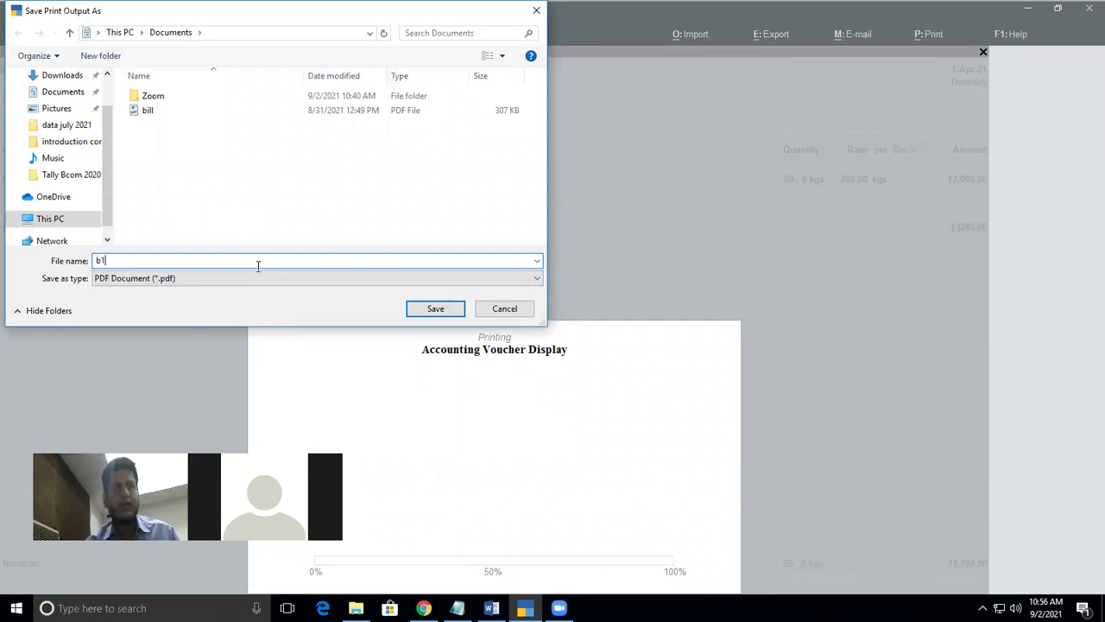
{"action": "left_click", "coordinate": [433, 309]}
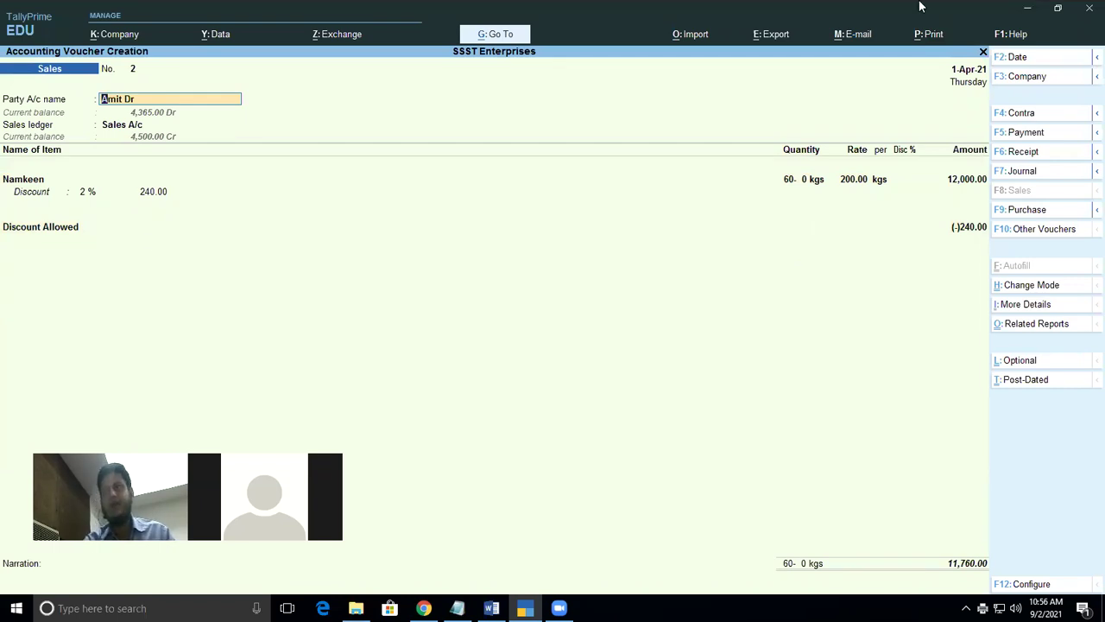
Minimise TallyPrime and, in File Explorer's Documents folder, open the b1 PDF with Microsoft Edge
{"action": "left_click", "coordinate": [1030, 12]}
{"action": "right_click", "coordinate": [458, 215]}
{"action": "left_click", "coordinate": [457, 217]}
{"action": "double_click", "coordinate": [26, 102]}
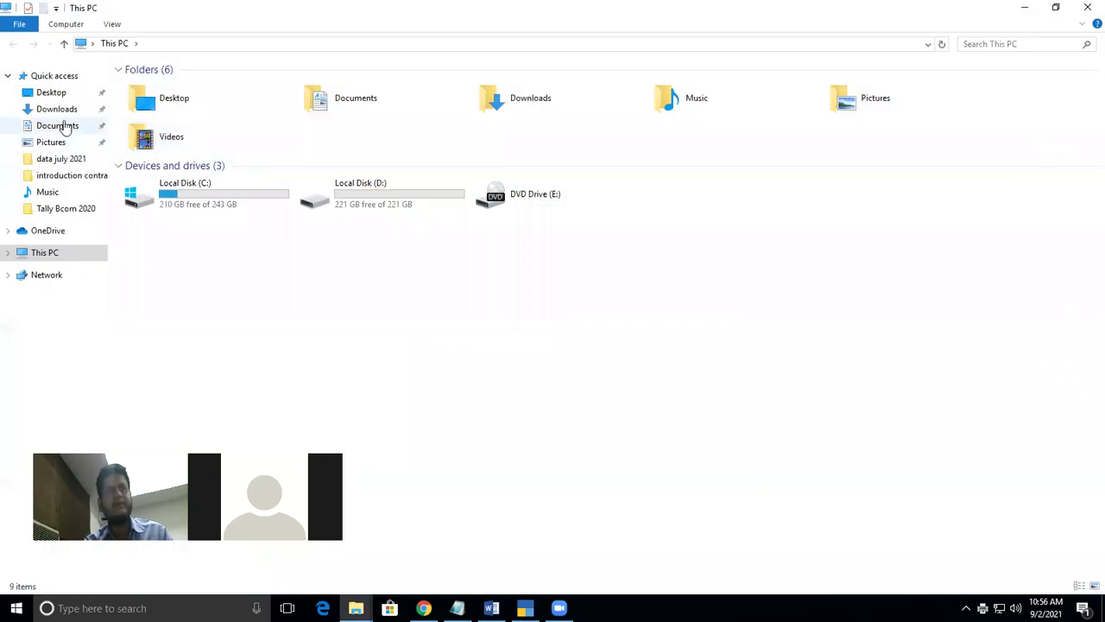
{"action": "left_click", "coordinate": [66, 128]}
{"action": "double_click", "coordinate": [141, 100]}
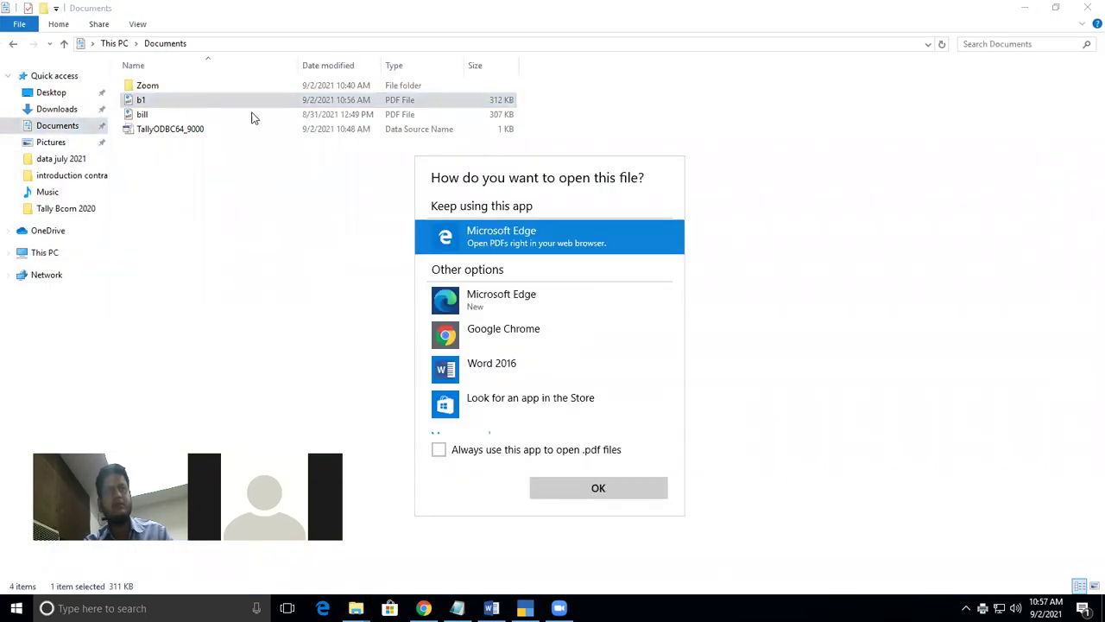
{"action": "left_click", "coordinate": [598, 489]}
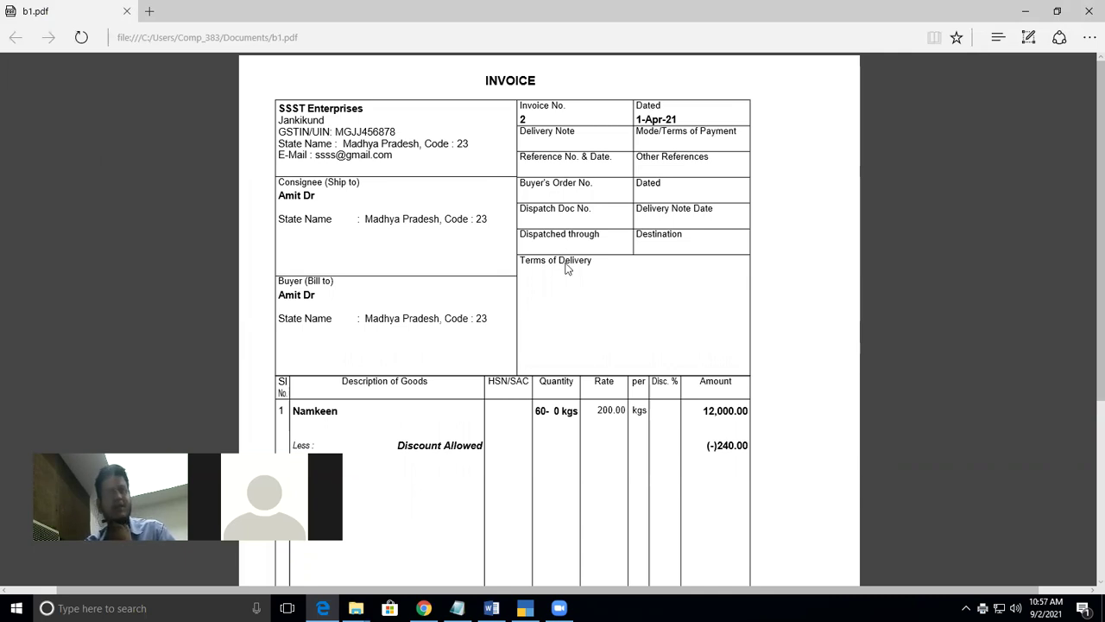
Review the printed invoice down to its total and declaration, and close the PDF
{"action": "scroll", "coordinate": [565, 268], "scroll_direction": "down", "scroll_amount": 2}
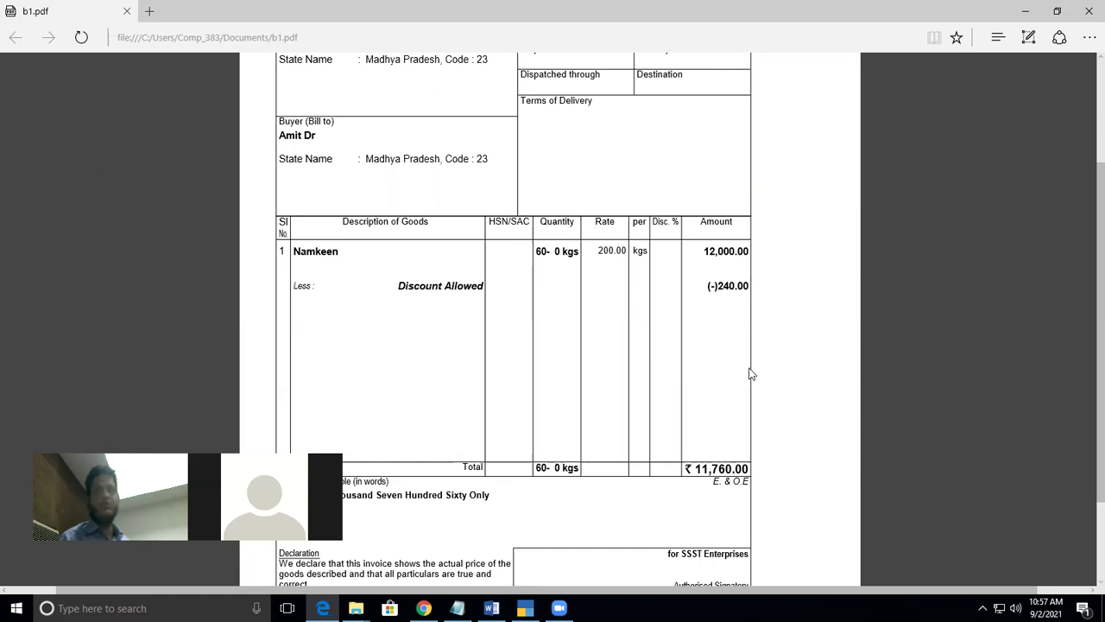
{"action": "scroll", "coordinate": [738, 446], "scroll_direction": "down", "scroll_amount": 2}
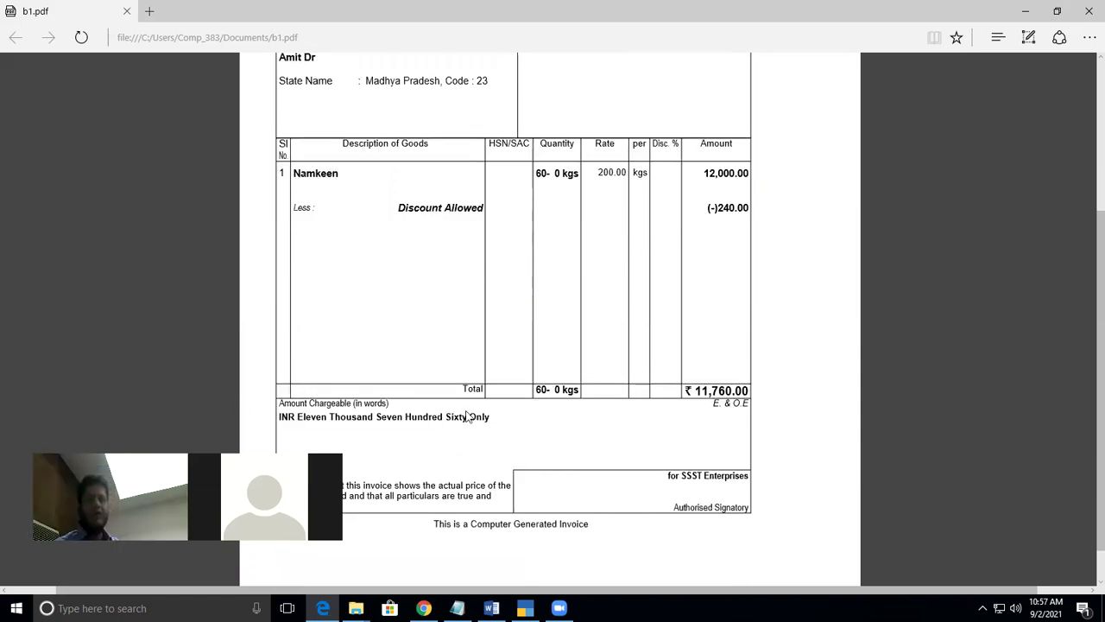
{"action": "scroll", "coordinate": [664, 411], "scroll_direction": "down", "scroll_amount": 1}
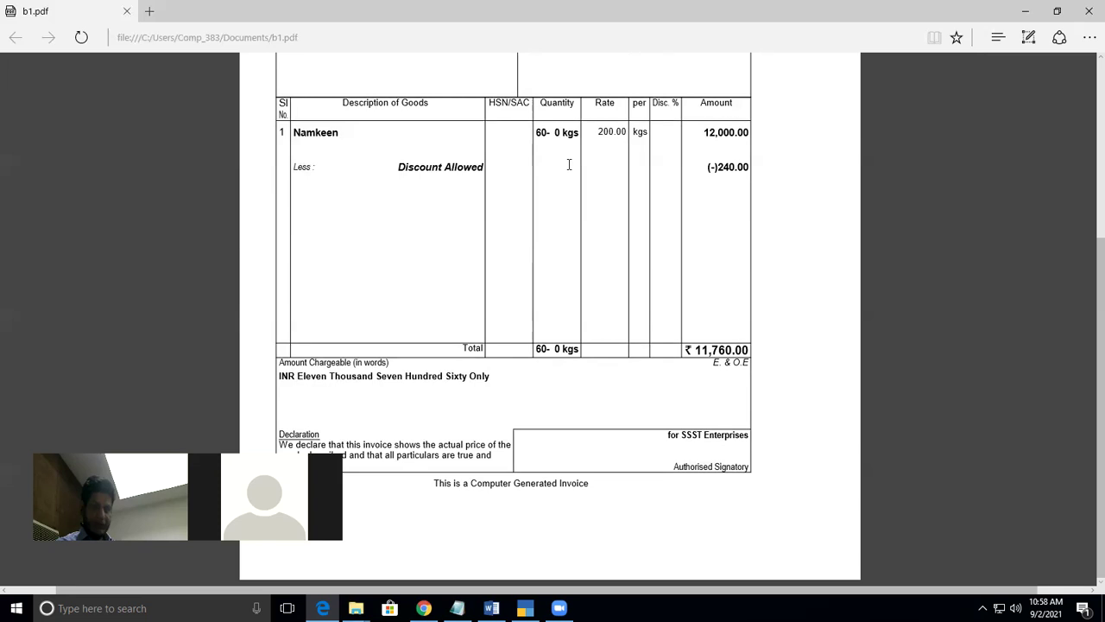
{"action": "left_click", "coordinate": [1087, 6]}
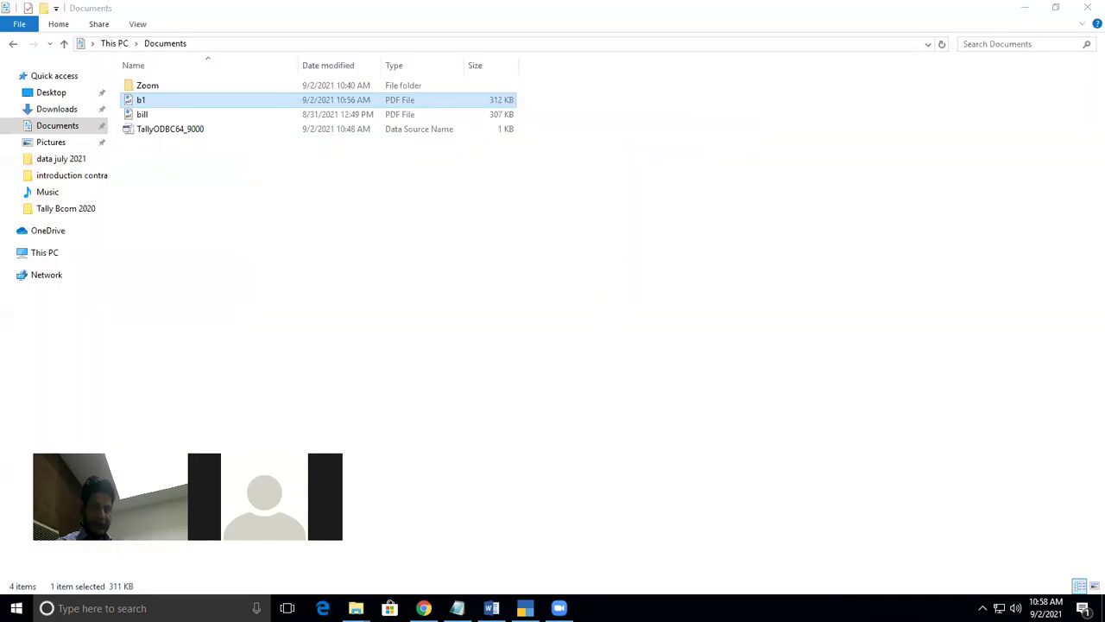
Switch back to TallyPrime and save the Namkeen sales voucher, keeping the existing party details
{"action": "left_click", "coordinate": [522, 603]}
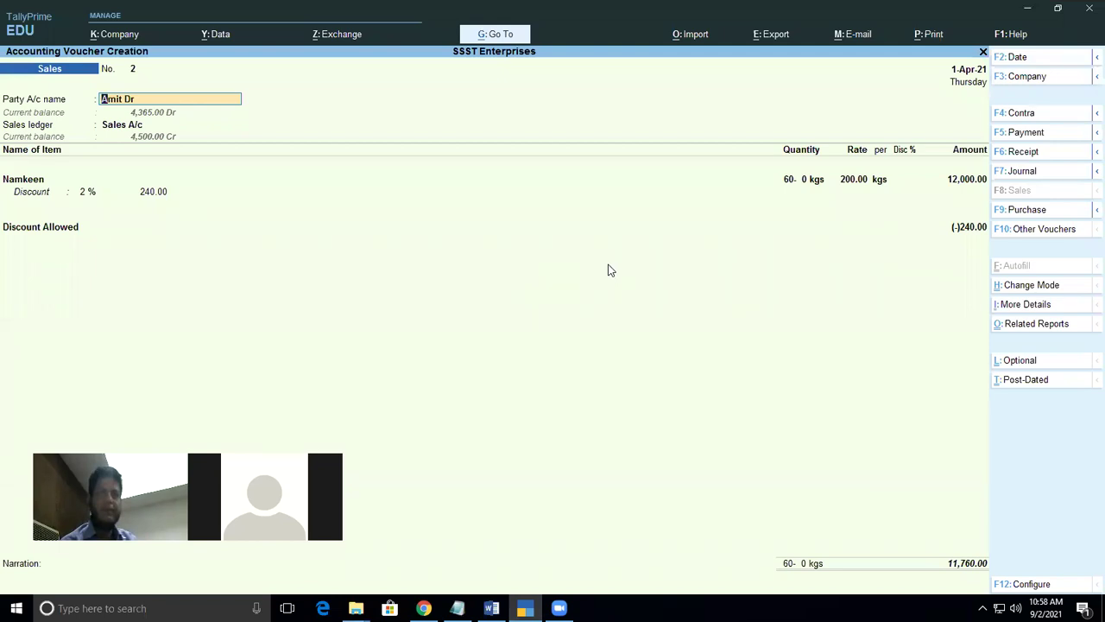
{"action": "key", "text": "Return"}
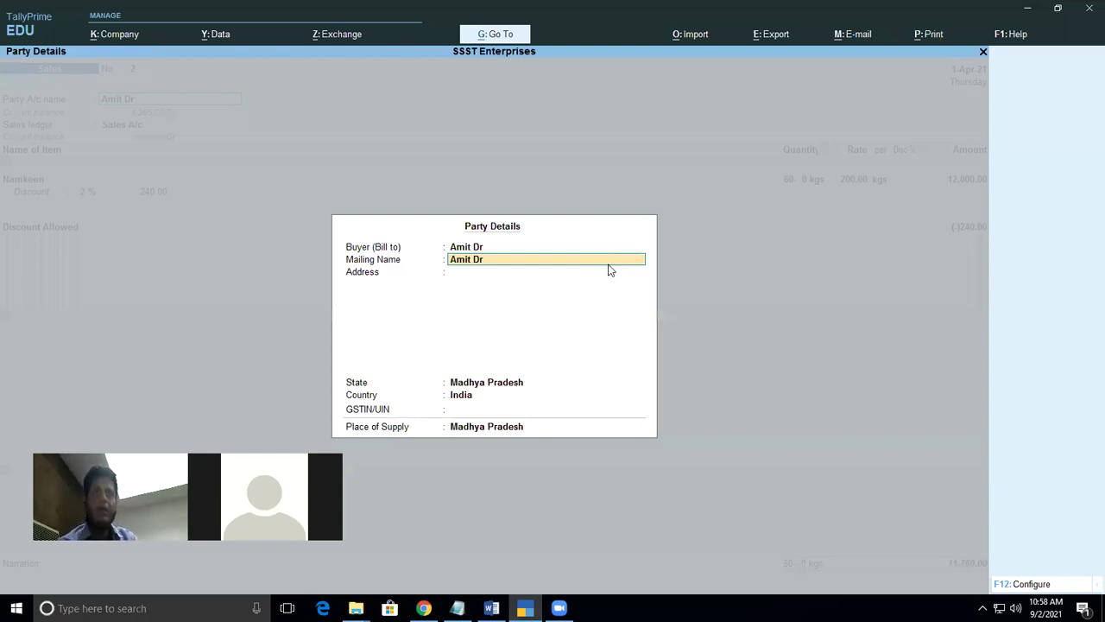
{"action": "key", "text": "ctrl+a"}
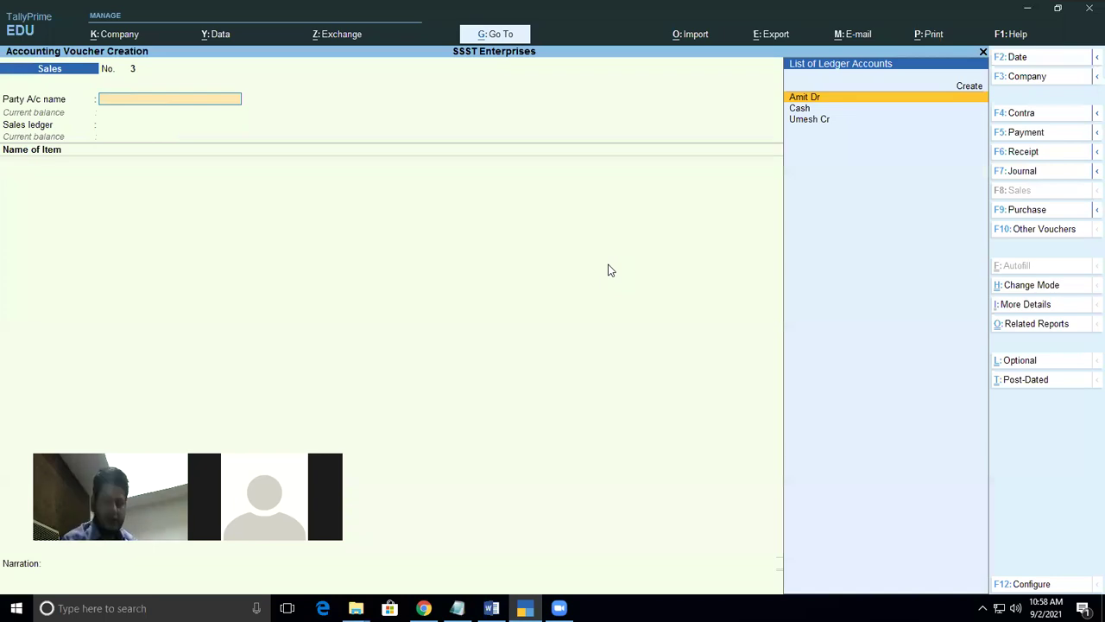
Choose Cash as the party of the new sales voucher and leave its dispatch details blank
{"action": "key", "text": "Down"}
{"action": "key", "text": "Return"}
{"action": "key", "text": "Return"}
{"action": "key", "text": "Return"}
{"action": "key", "text": "Return"}
{"action": "key", "text": "Return"}
{"action": "key", "text": "Return"}
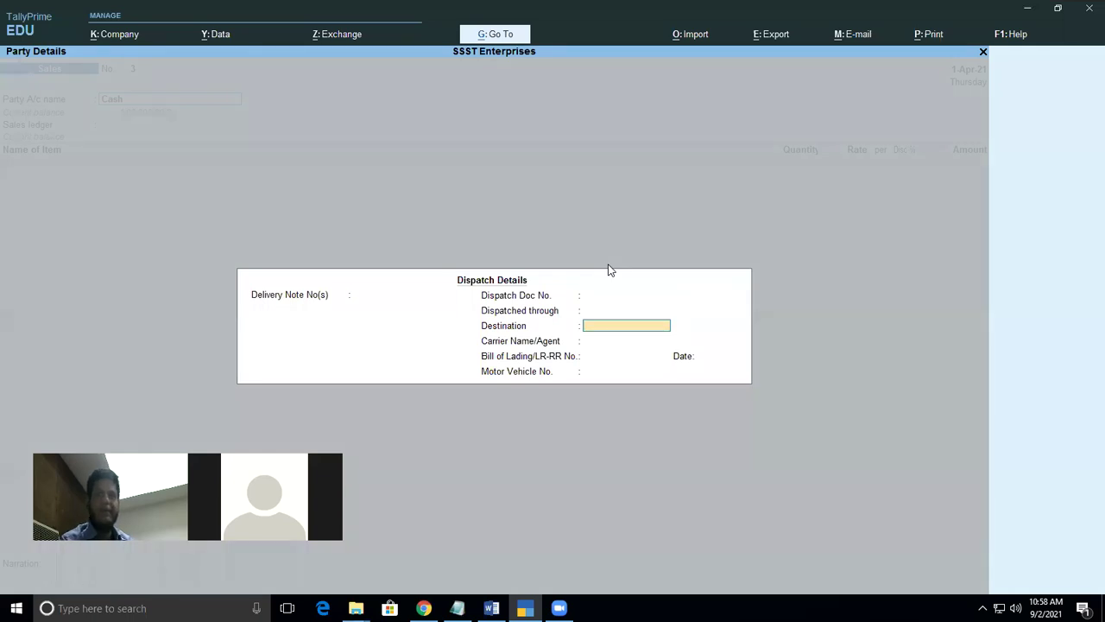
{"action": "key", "text": "Return"}
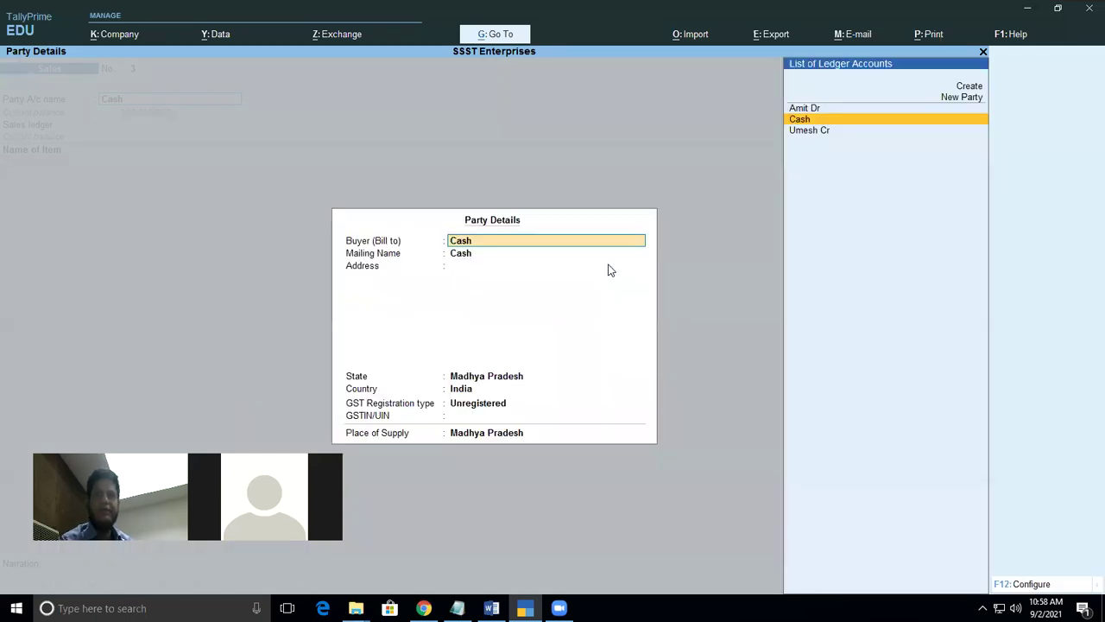
Accept the default party details for Cash and choose Sales A/c as the sales ledger
{"action": "key", "text": "Return"}
{"action": "key", "text": "Return"}
{"action": "key", "text": "Return"}
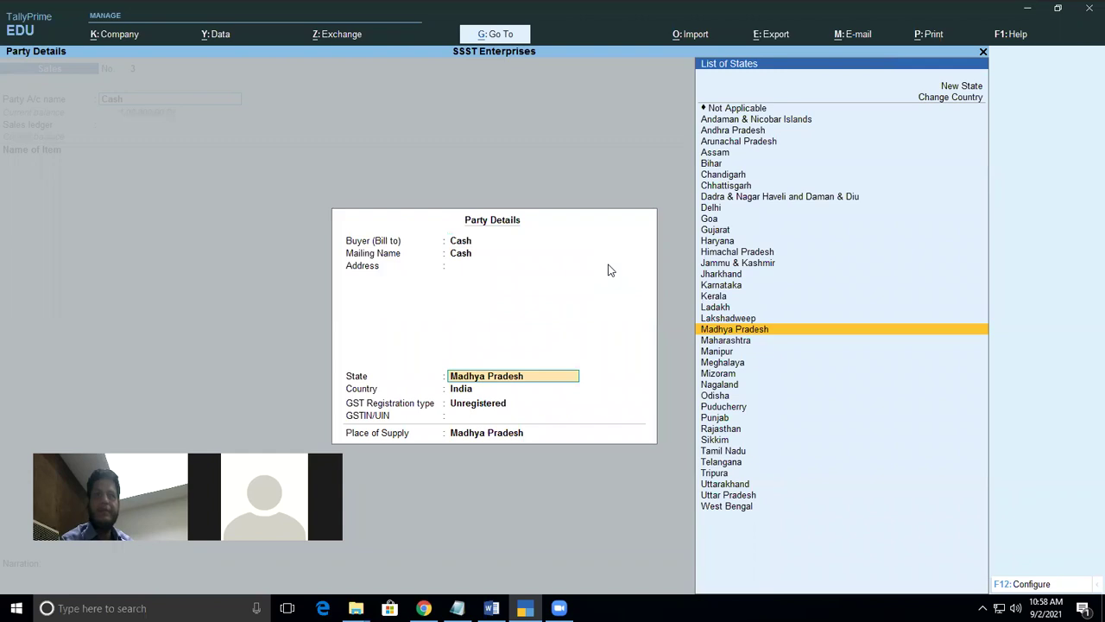
{"action": "key", "text": "Return"}
{"action": "key", "text": "Return"}
{"action": "key", "text": "Return"}
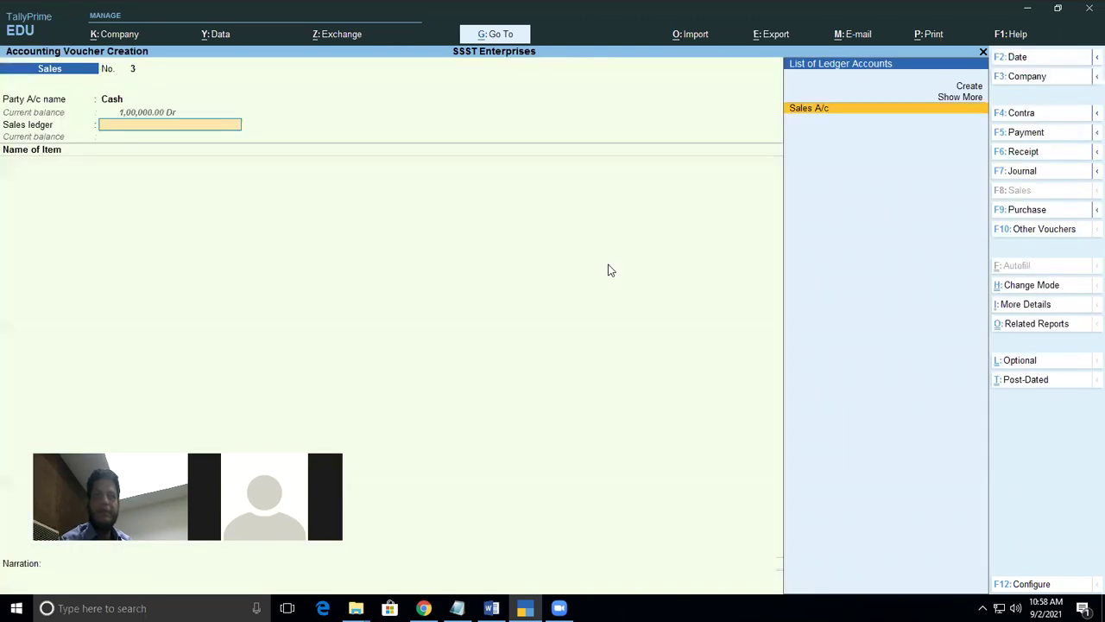
{"action": "key", "text": "Return"}
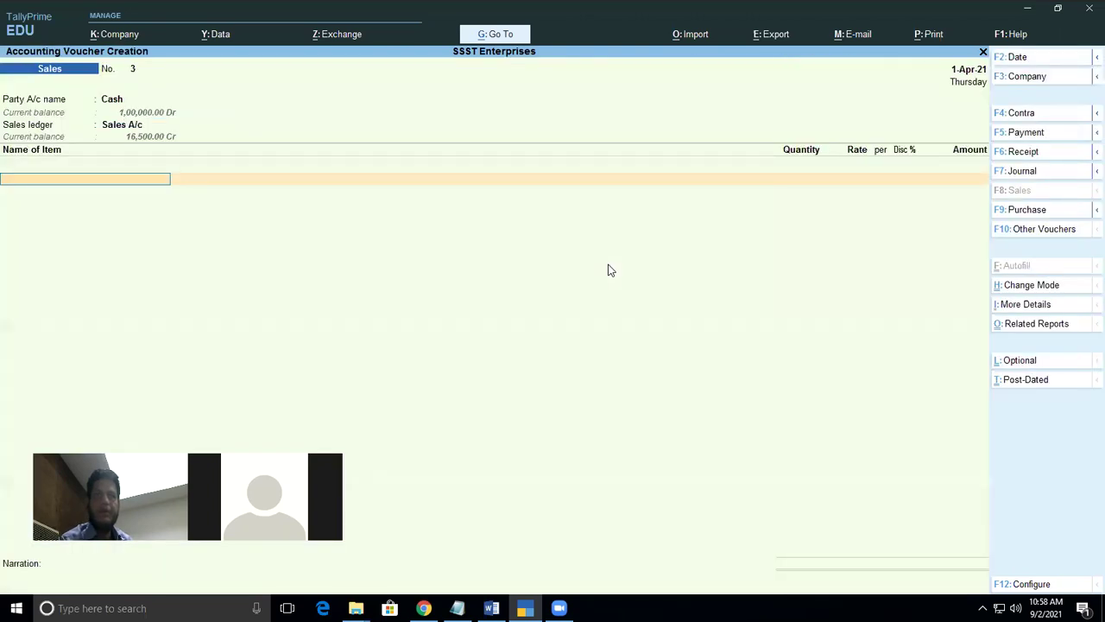
Set the voucher date to 1-May-21 and choose Namkeen as the stock item
{"action": "key", "text": "F2"}
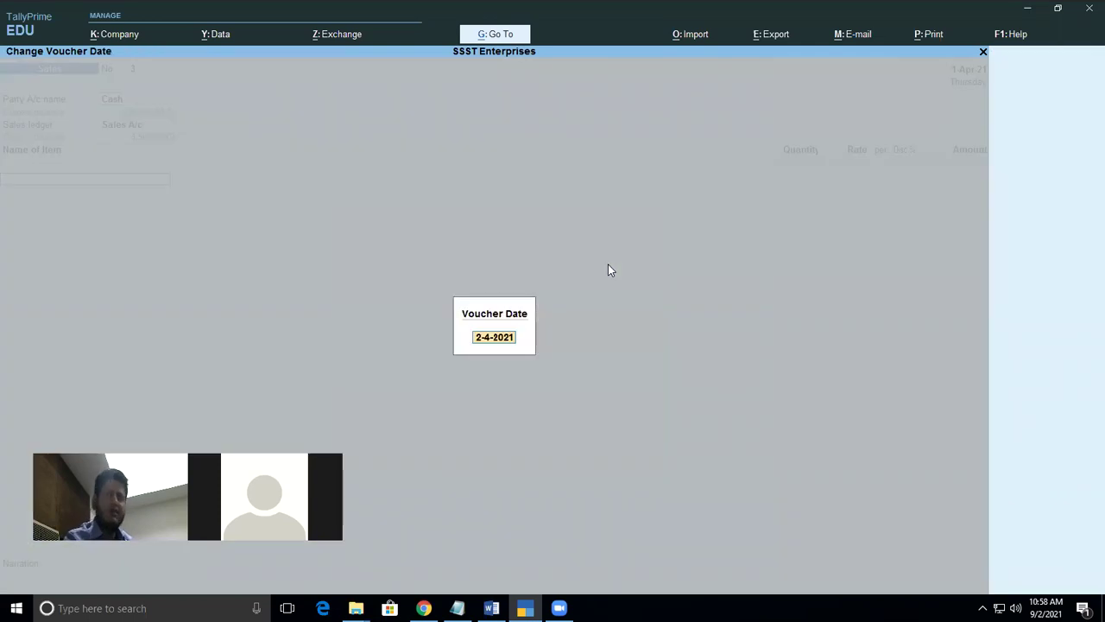
{"action": "type", "text": "may"}
{"action": "key", "text": "Return"}
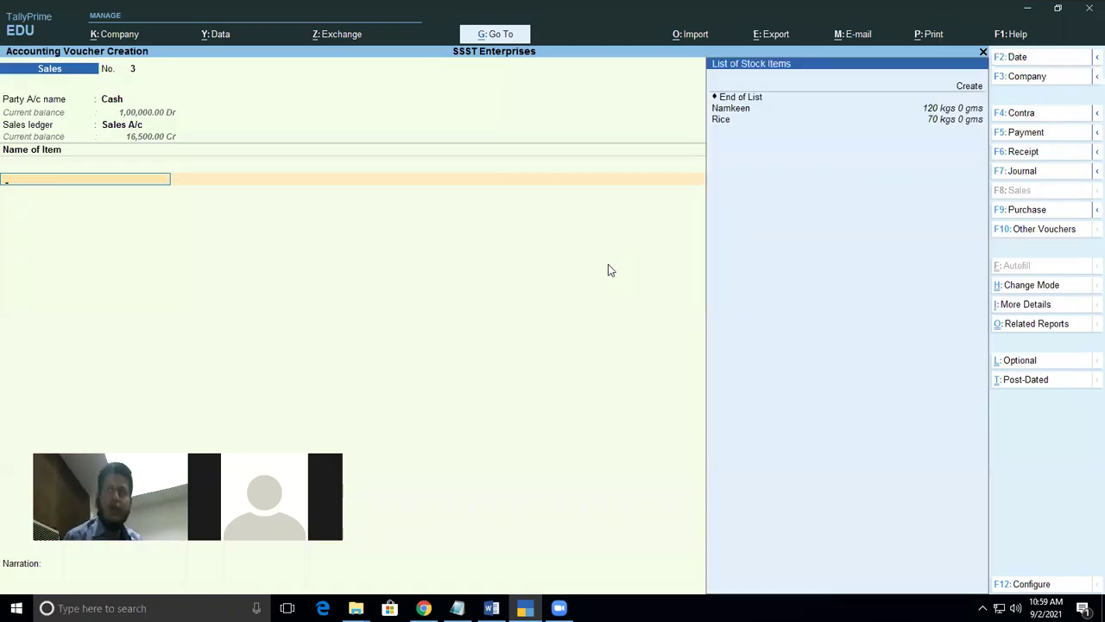
{"action": "key", "text": "Down"}
{"action": "key", "text": "Down"}
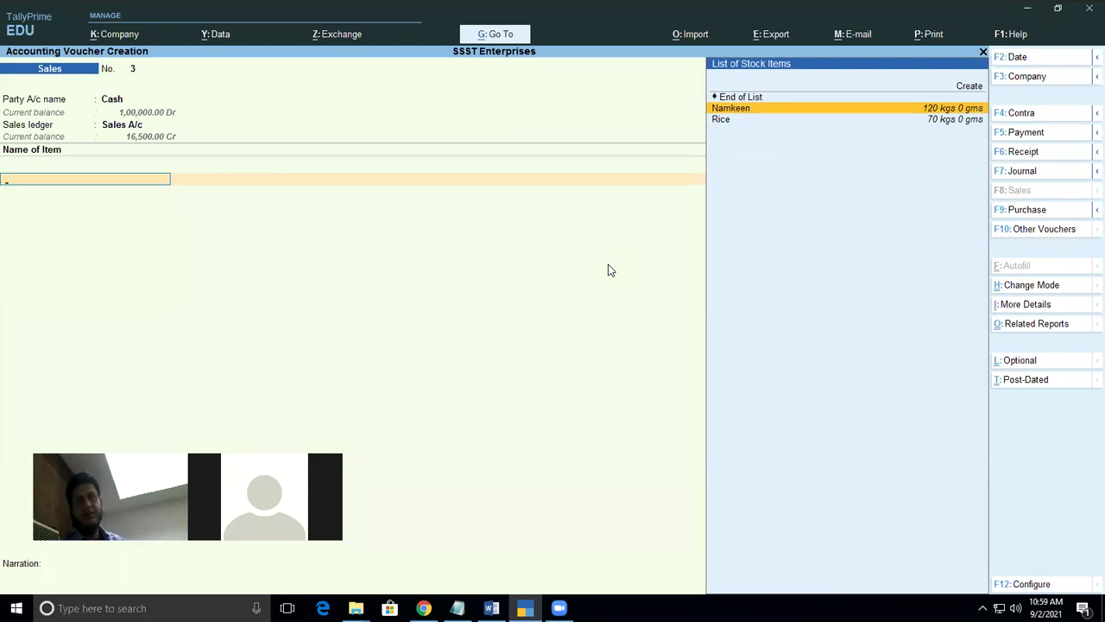
{"action": "key", "text": "Return"}
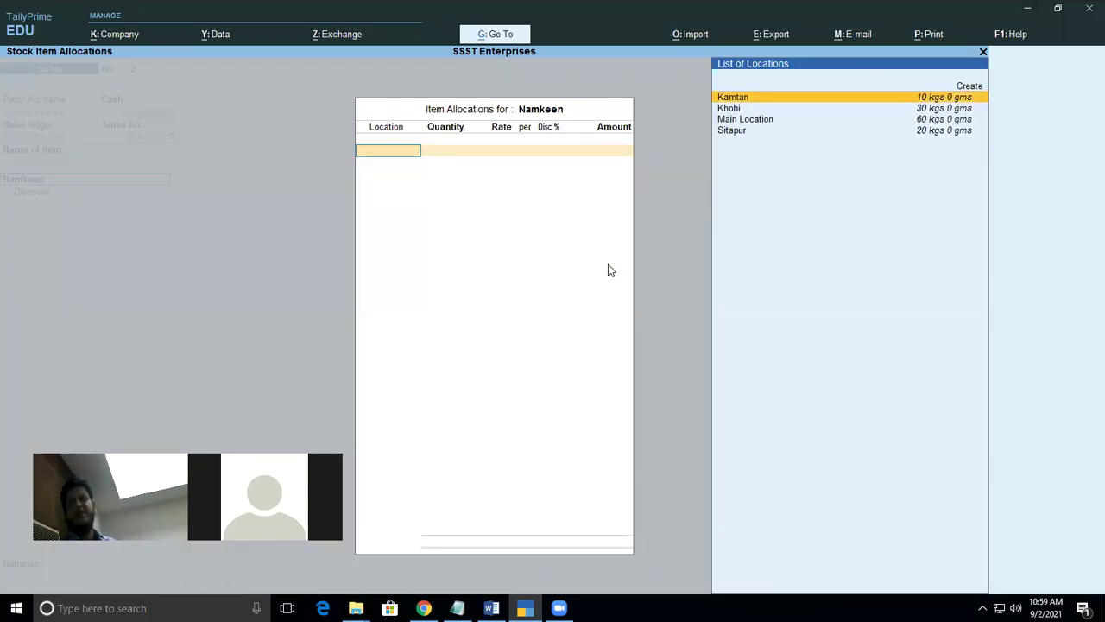
Allocate 10 kgs of Namkeen from the Kamtan location at a rate of 200.00 per kg without a discount
{"action": "key", "text": "Down"}
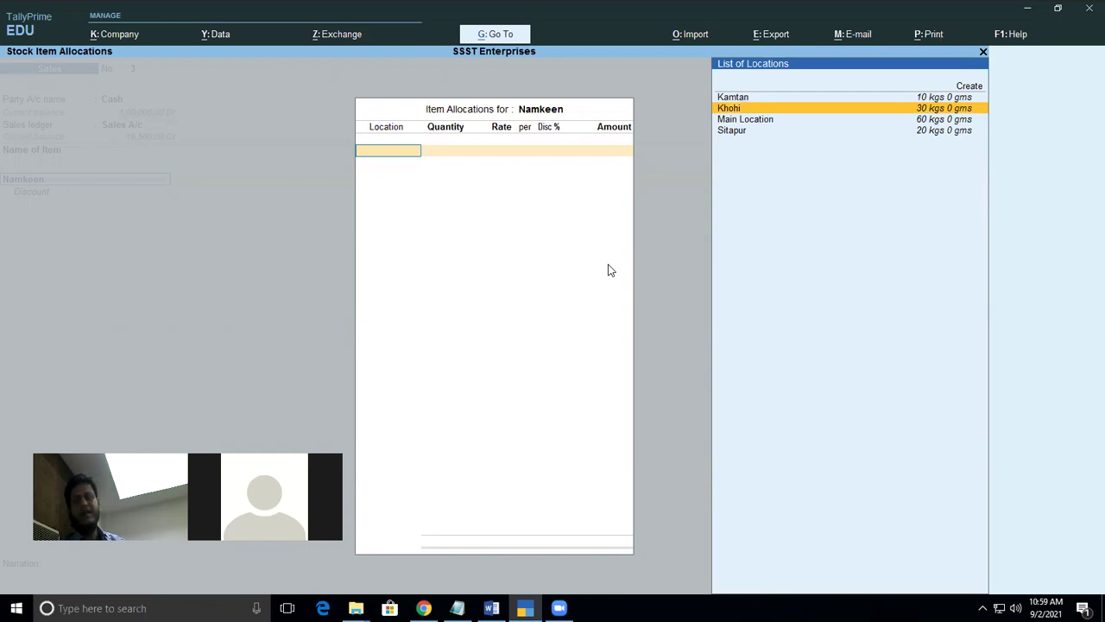
{"action": "key", "text": "Down"}
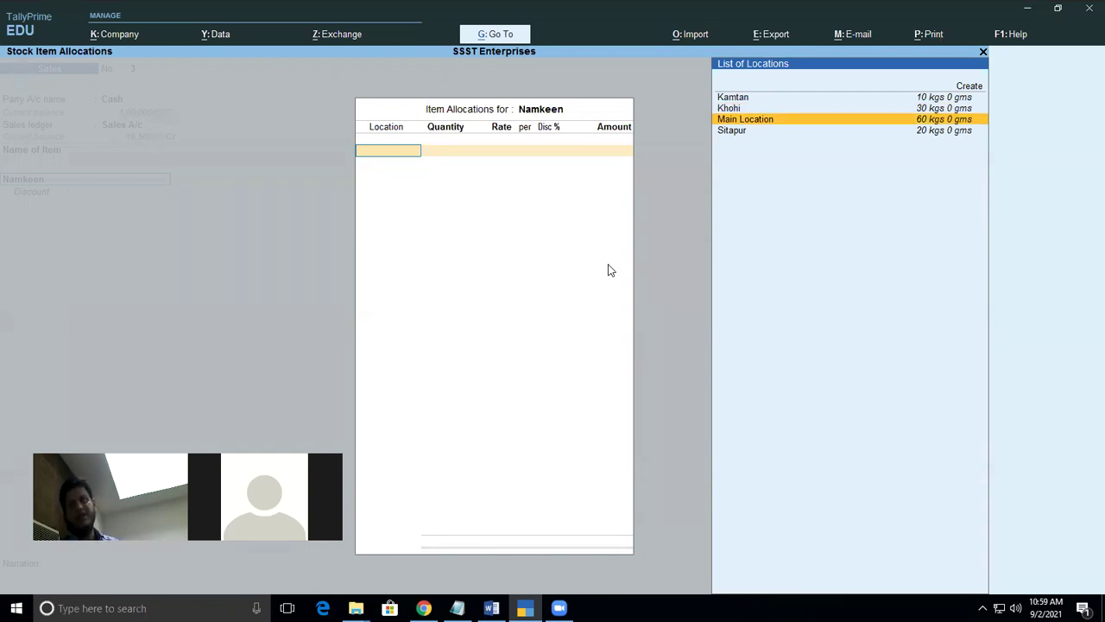
{"action": "key", "text": "Down"}
{"action": "key", "text": "Down"}
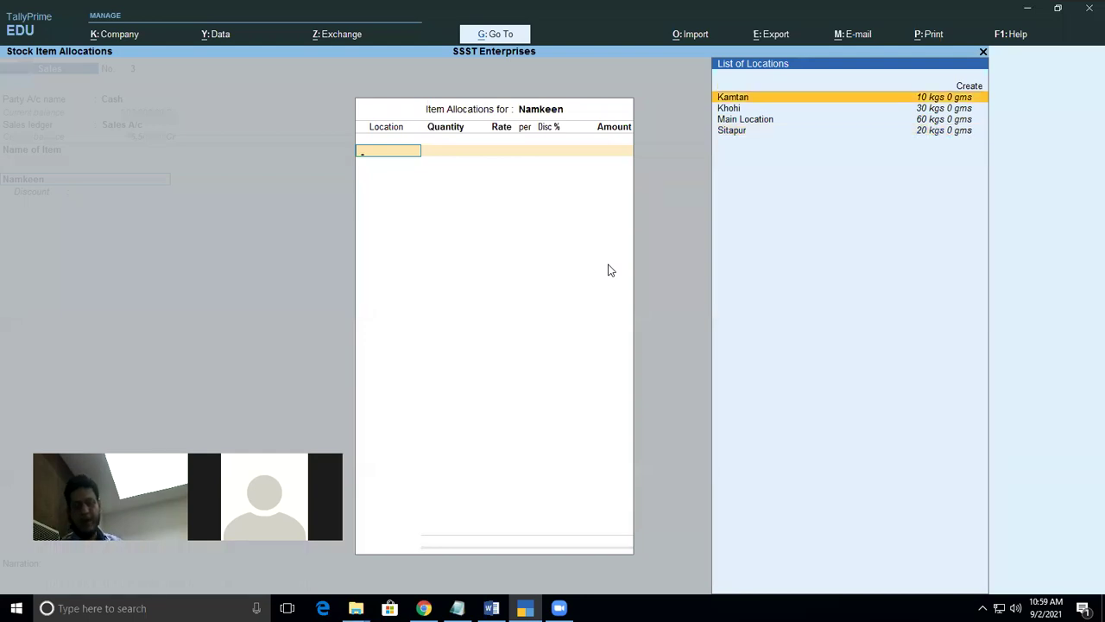
{"action": "key", "text": "Return"}
{"action": "type", "text": "10"}
{"action": "key", "text": "Return"}
{"action": "key", "text": "Return"}
{"action": "key", "text": "Return"}
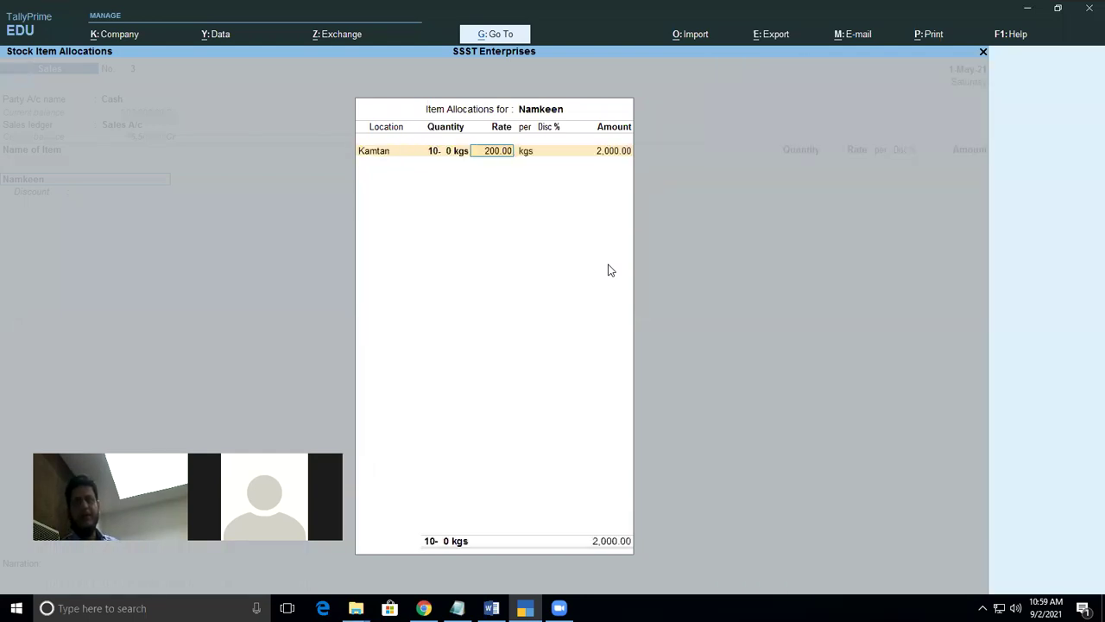
{"action": "key", "text": "Return"}
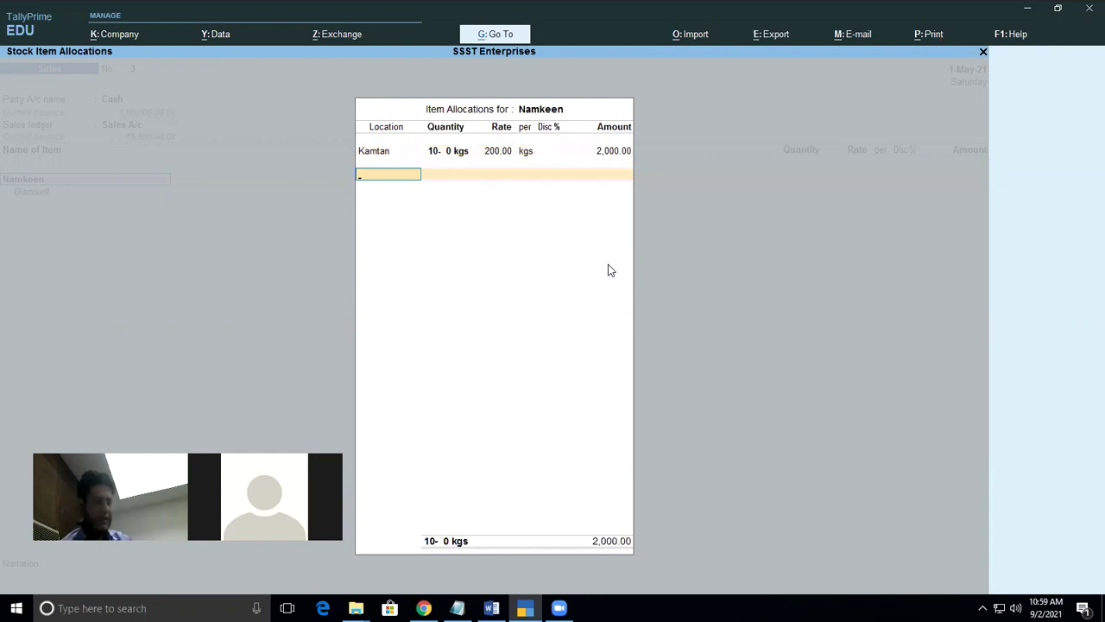
Allocate 20 kgs of Namkeen from the Khohi location at the same rate of 200.00 per kg
{"action": "key", "text": "Down"}
{"action": "key", "text": "Down"}
{"action": "key", "text": "Down"}
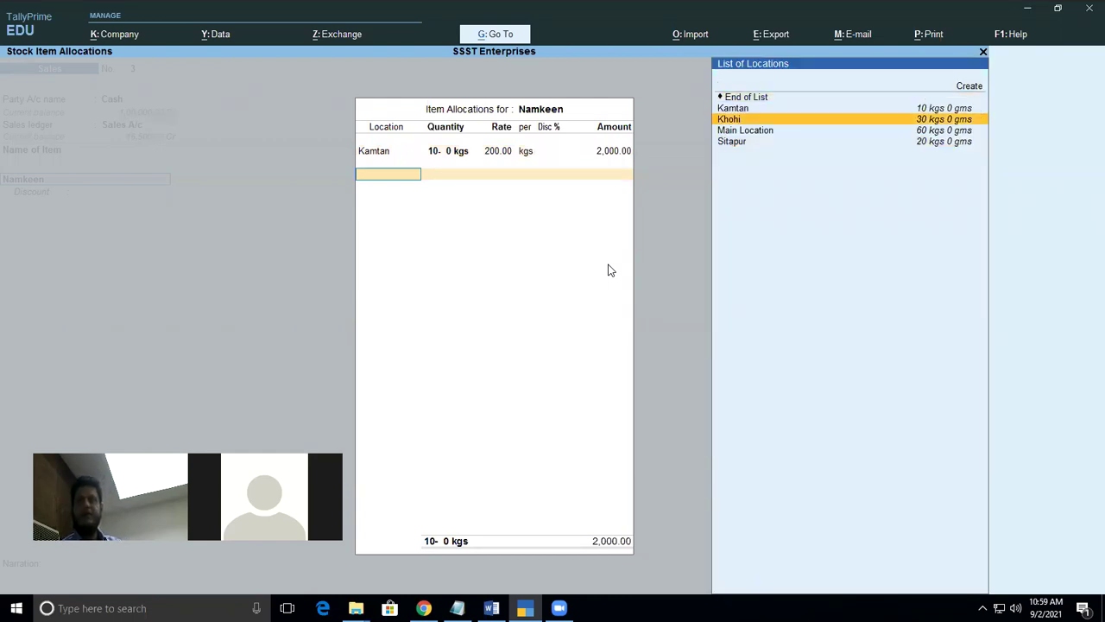
{"action": "key", "text": "Return"}
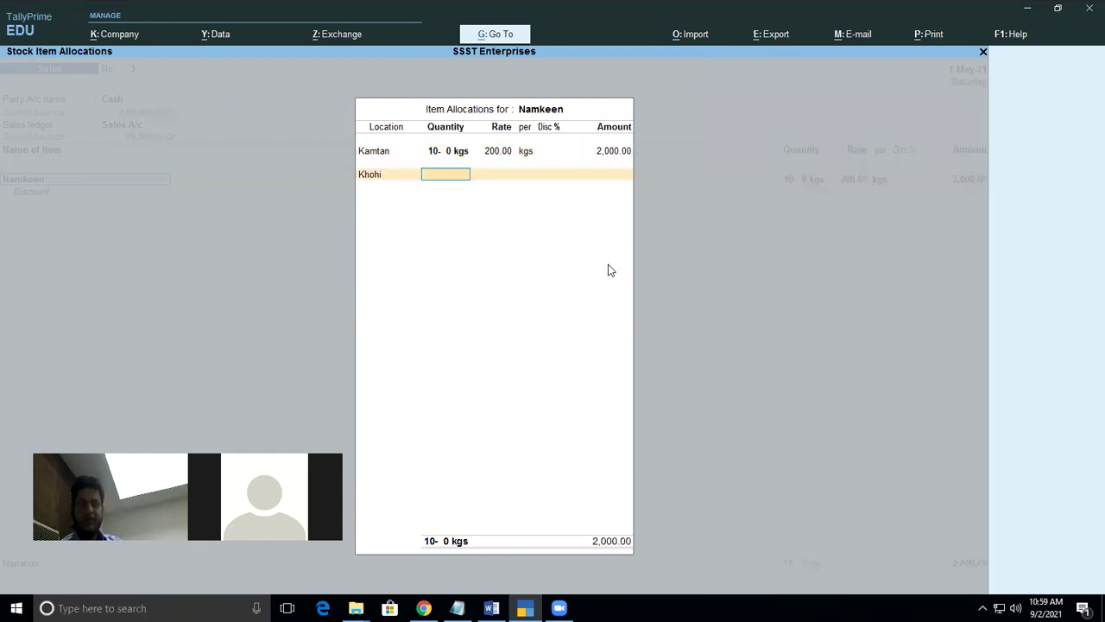
{"action": "type", "text": "20"}
{"action": "key", "text": "Return"}
{"action": "key", "text": "Return"}
{"action": "key", "text": "Return"}
{"action": "key", "text": "Return"}
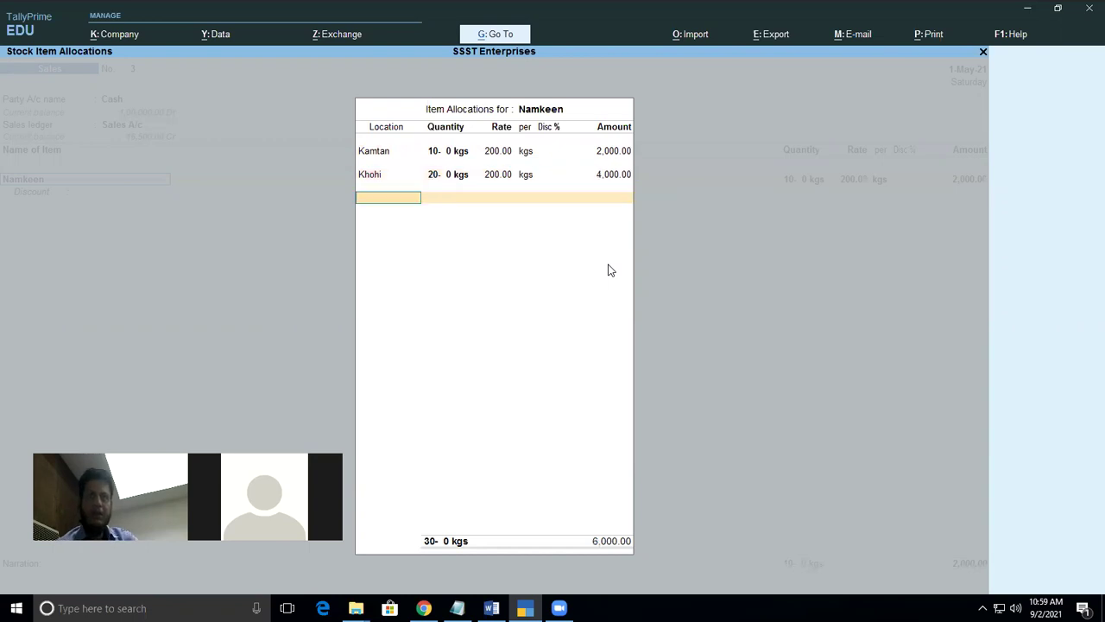
Allocate 30 kgs of Namkeen from Main Location at 200.00 per kg and accept the item's amount
{"action": "key", "text": "Down"}
{"action": "key", "text": "Down"}
{"action": "key", "text": "Down"}
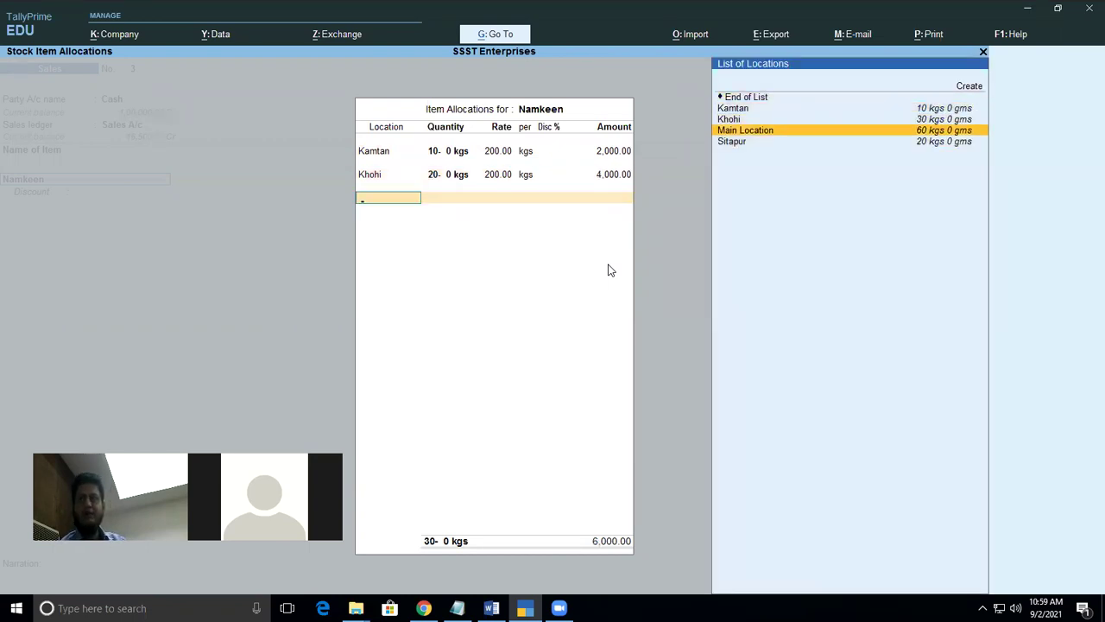
{"action": "key", "text": "Return"}
{"action": "type", "text": "30"}
{"action": "key", "text": "Return"}
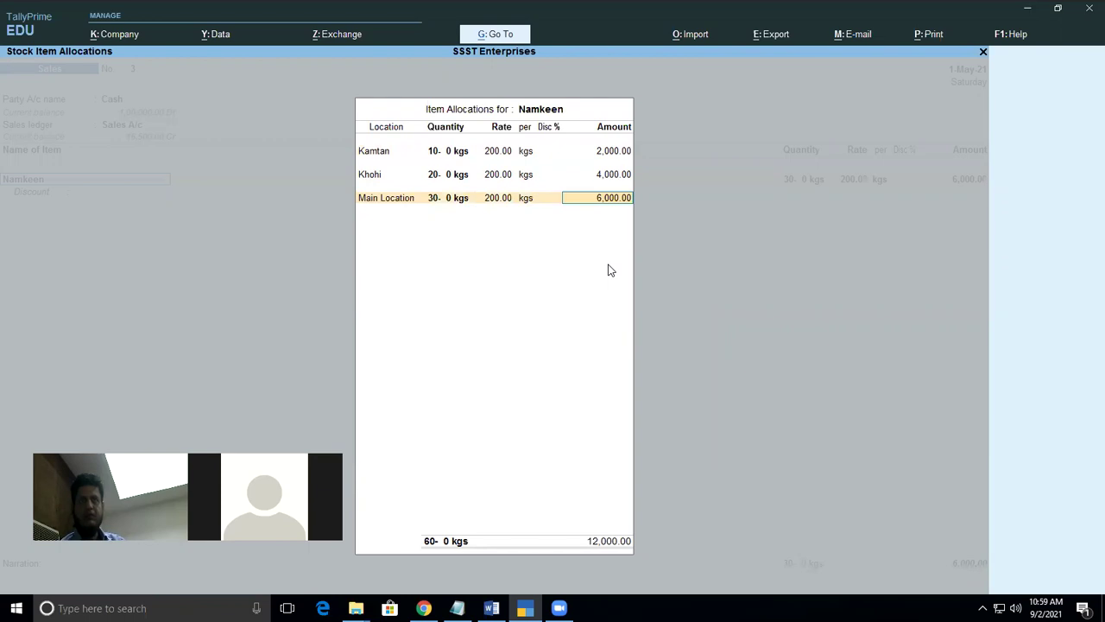
{"action": "key", "text": "Return"}
{"action": "key", "text": "Return"}
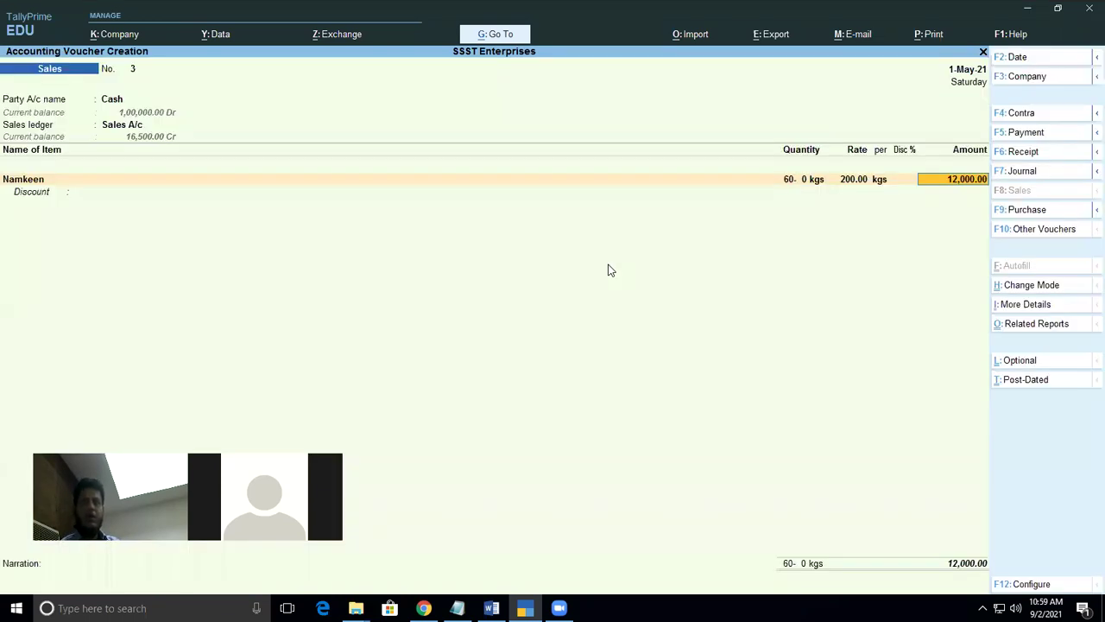
{"action": "key", "text": "Return"}
Go back into the Namkeen item allocations and set the discount to 2 %
{"action": "key", "text": "BackSpace"}
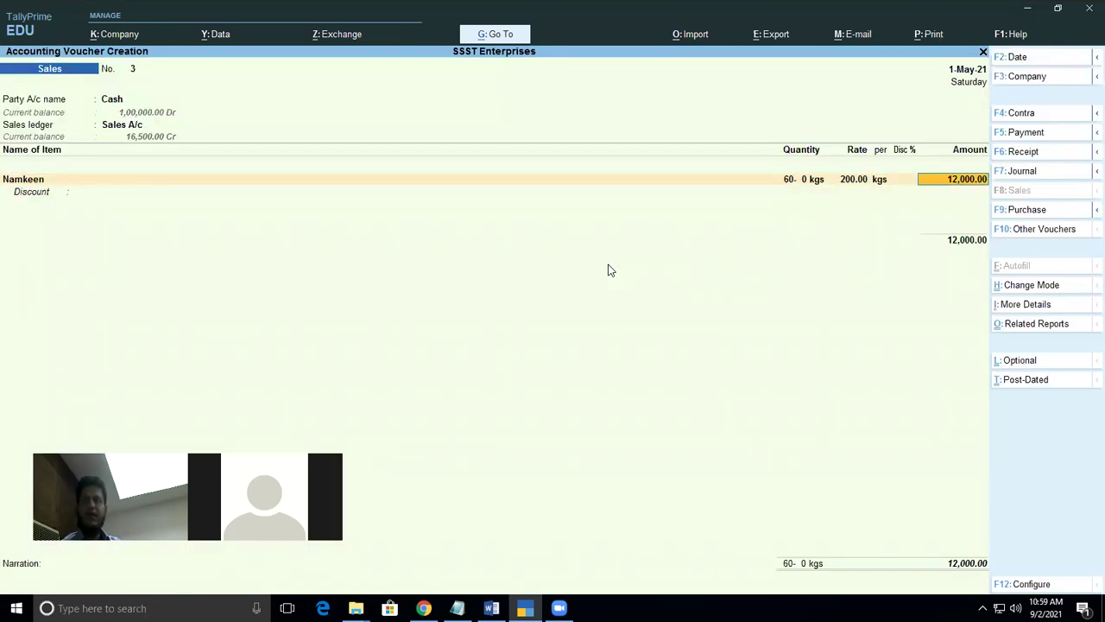
{"action": "key", "text": "BackSpace"}
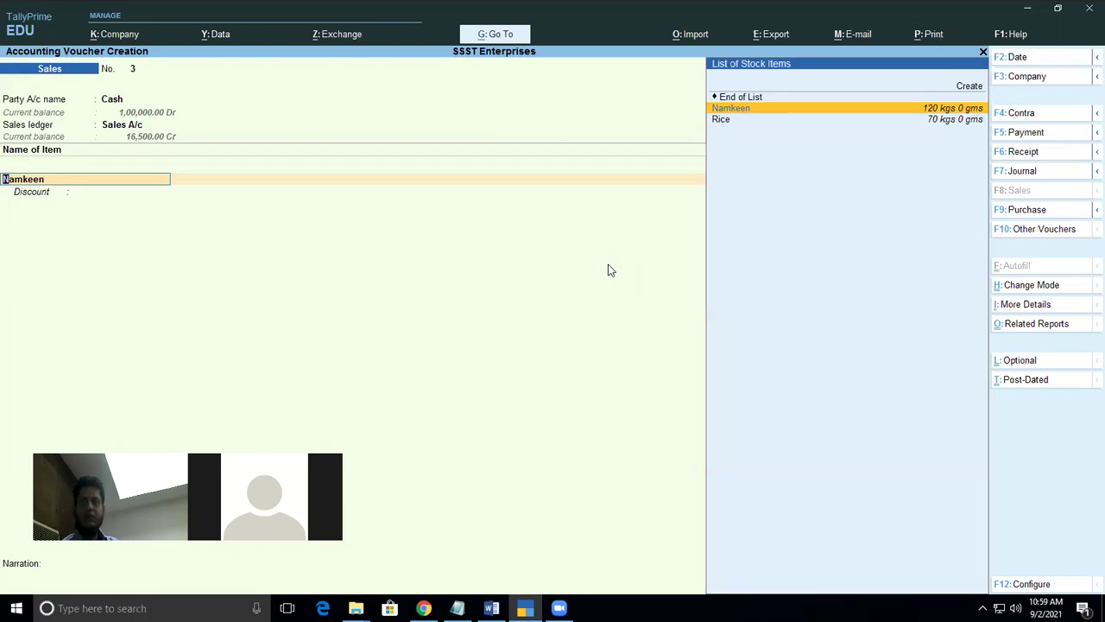
{"action": "key", "text": "Return"}
{"action": "key", "text": "Return"}
{"action": "key", "text": "Return"}
{"action": "key", "text": "Return"}
{"action": "key", "text": "Return"}
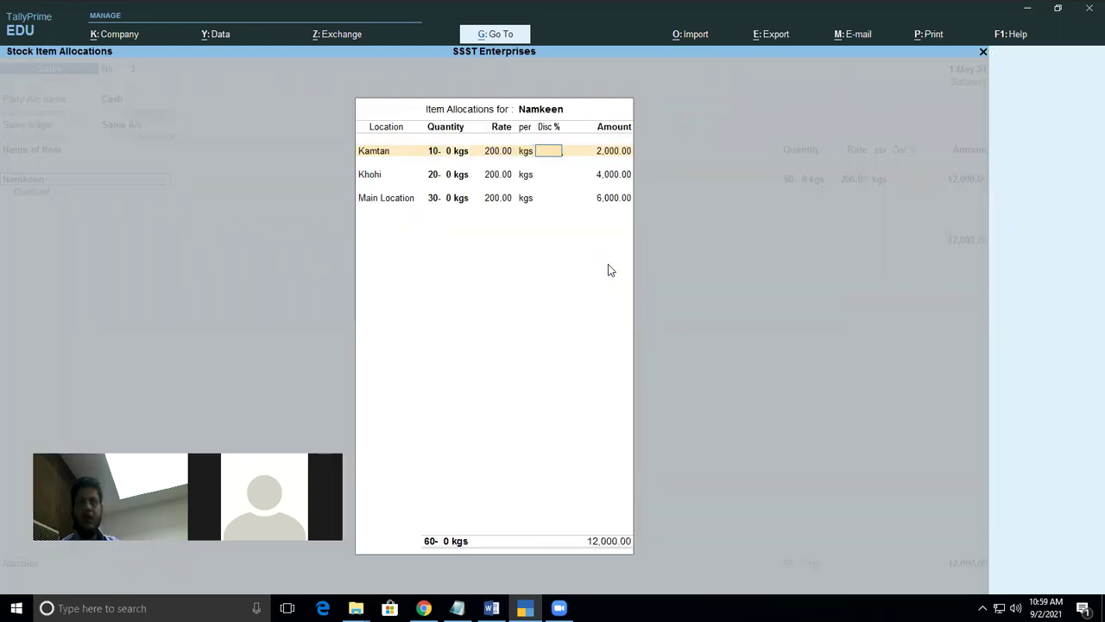
{"action": "type", "text": "2"}
{"action": "key", "text": "Return"}
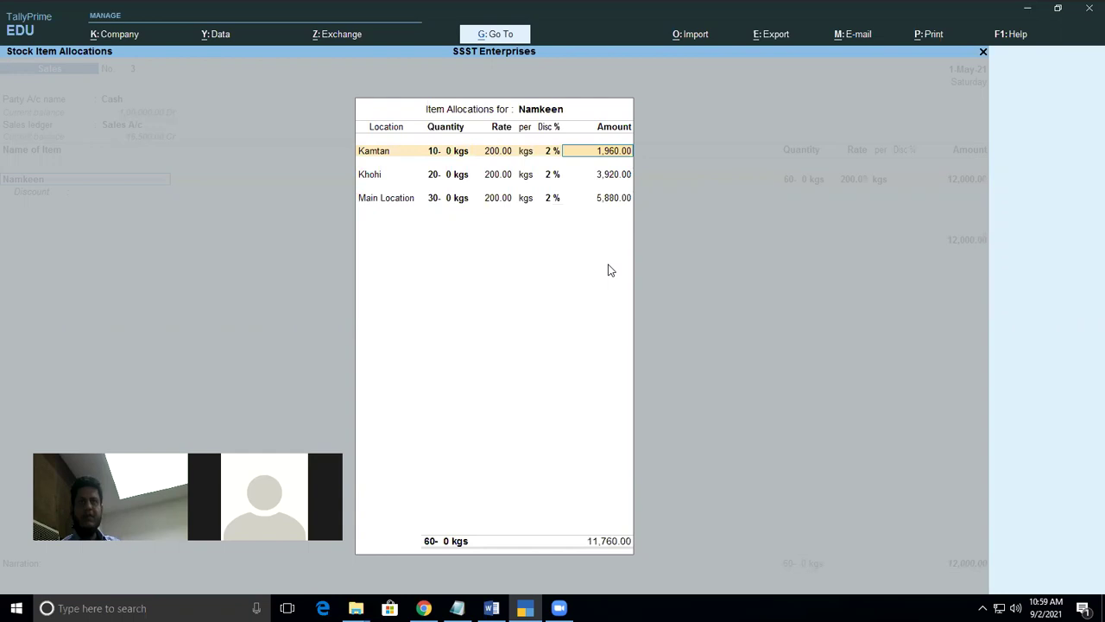
Accept the remaining Namkeen allocation lines unchanged and end the item list
{"action": "key", "text": "Return"}
{"action": "key", "text": "Return"}
{"action": "key", "text": "Return"}
{"action": "key", "text": "Return"}
{"action": "key", "text": "Return"}
{"action": "key", "text": "Return"}
{"action": "key", "text": "Return"}
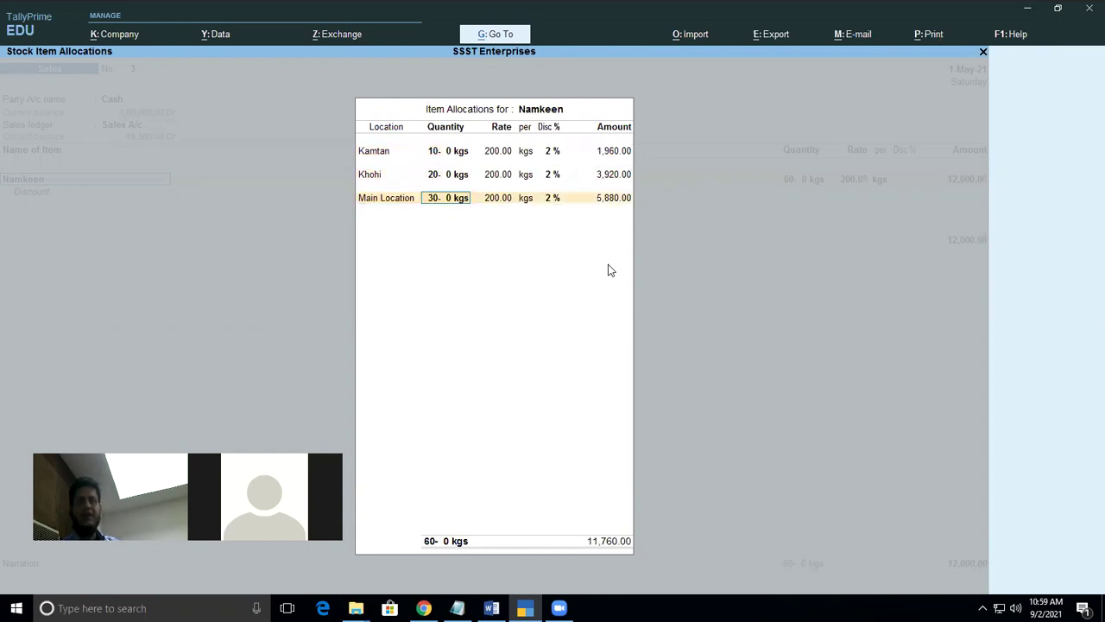
{"action": "key", "text": "Return"}
{"action": "key", "text": "Return"}
{"action": "key", "text": "Return"}
{"action": "key", "text": "Return"}
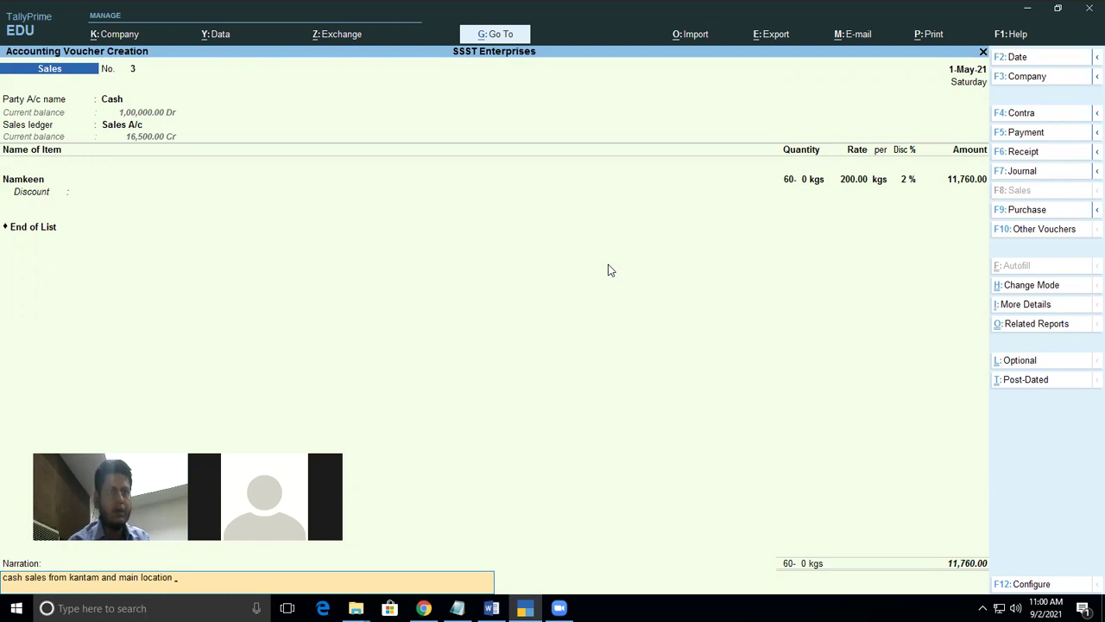
Complete the narration as "cash sales from kantam and main location & khohi dodowns"
{"action": "type", "text": "& khohi"}
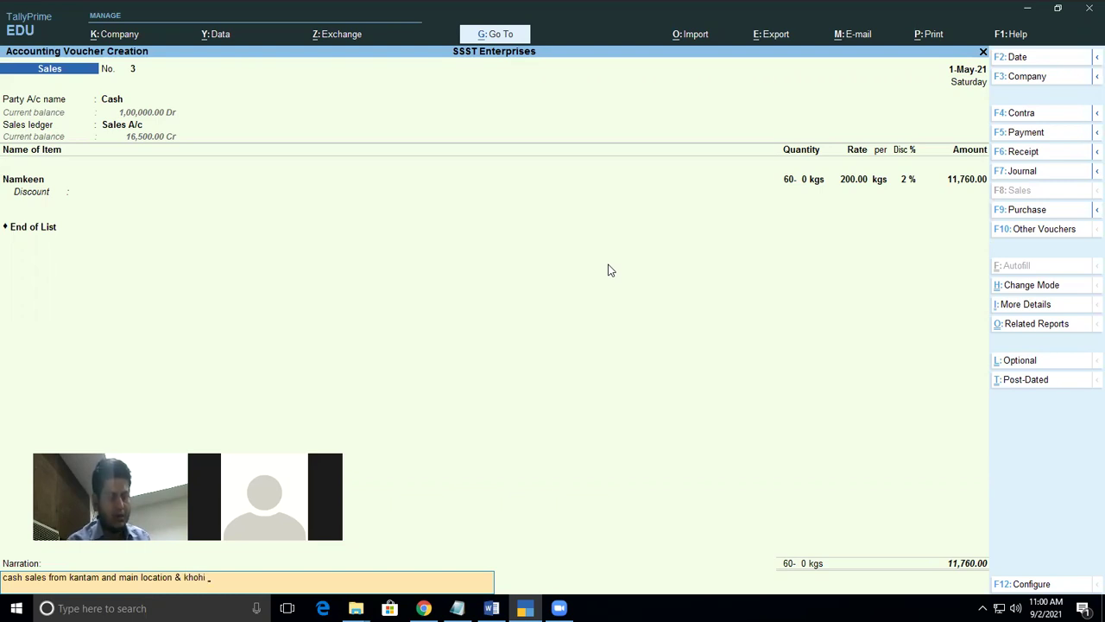
{"action": "type", "text": "dodowns"}
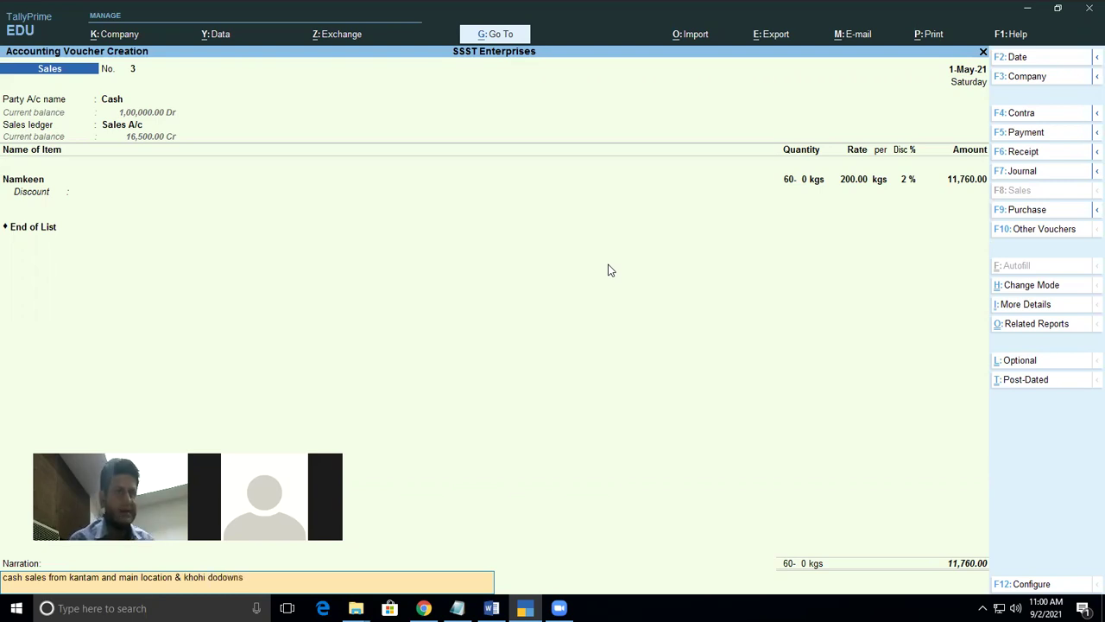
{"action": "key", "text": "Return"}
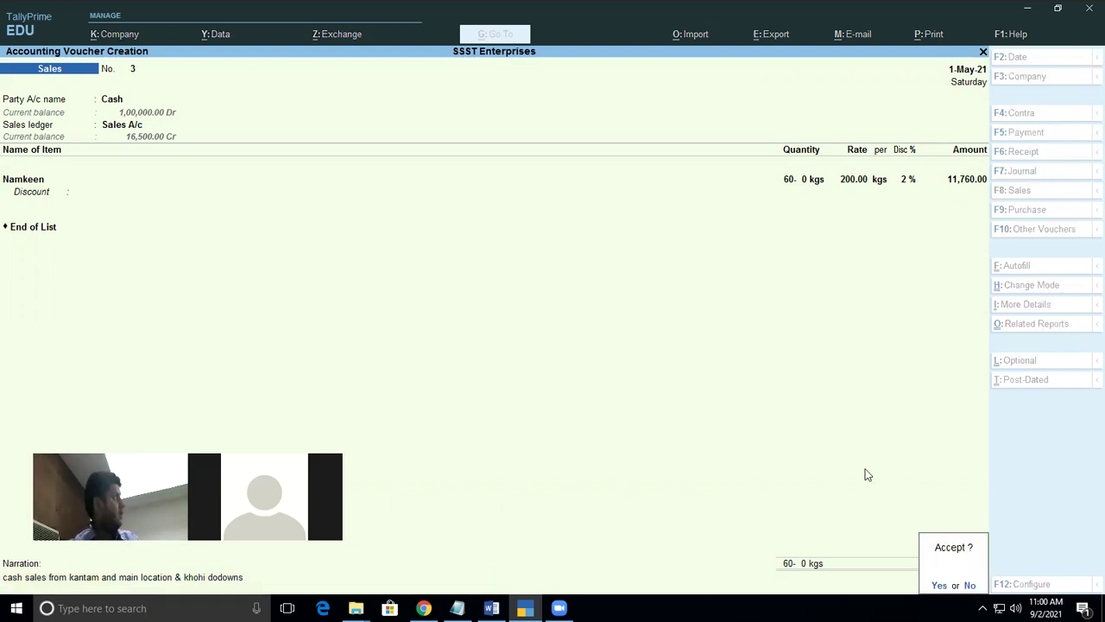
Decline saving the voucher and print the current sales invoice to a PDF named b3
{"action": "key", "text": "n"}
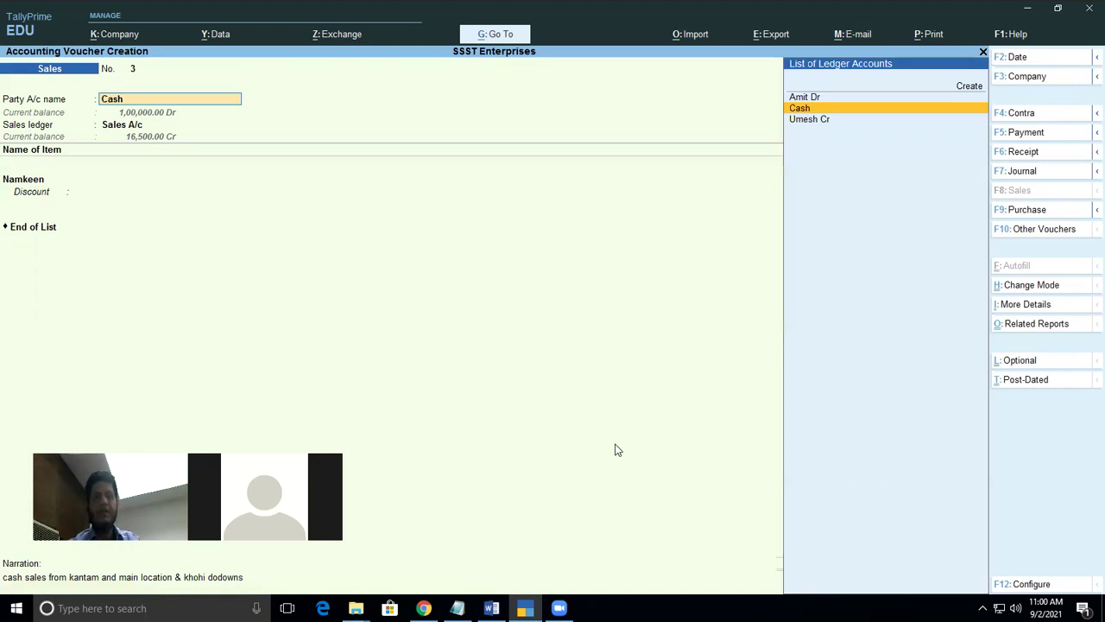
{"action": "key", "text": "Return"}
{"action": "key", "text": "Return"}
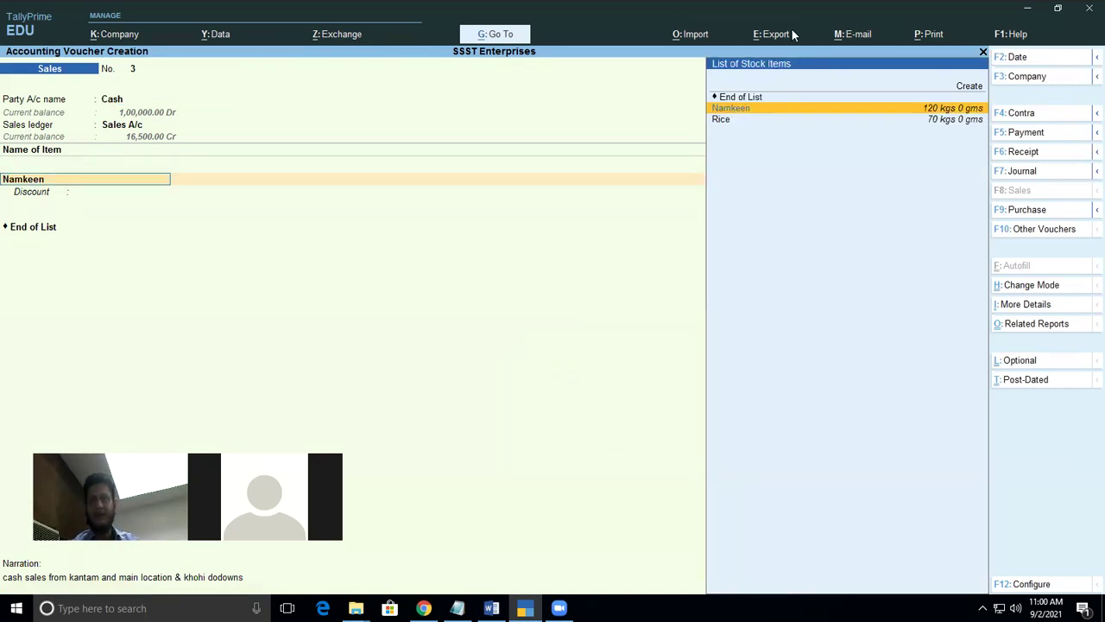
{"action": "left_click", "coordinate": [935, 36]}
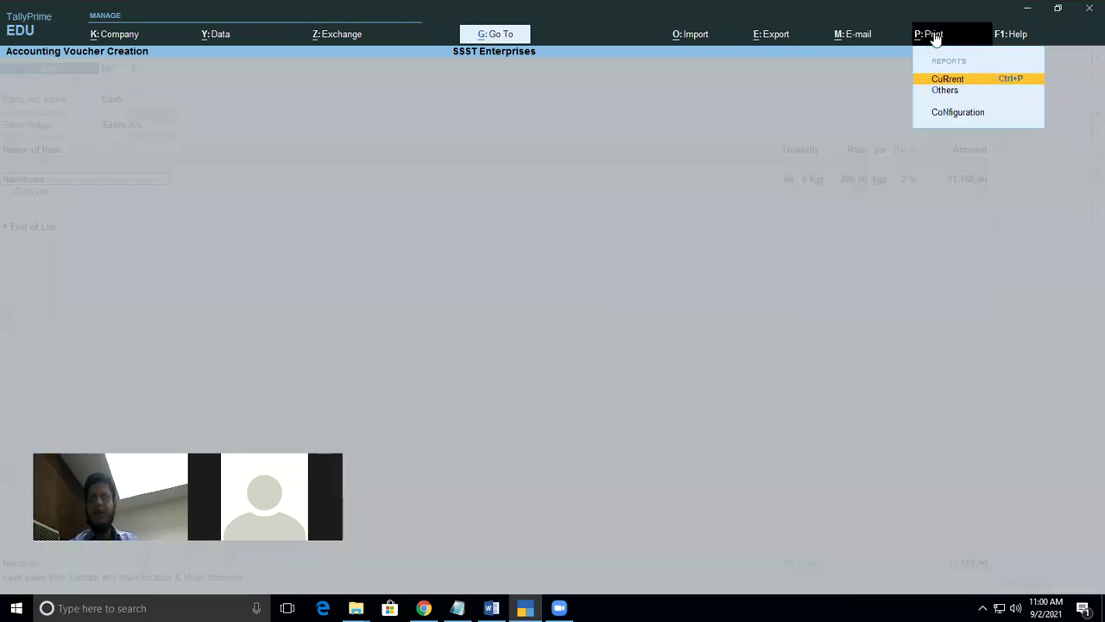
{"action": "left_click", "coordinate": [953, 83]}
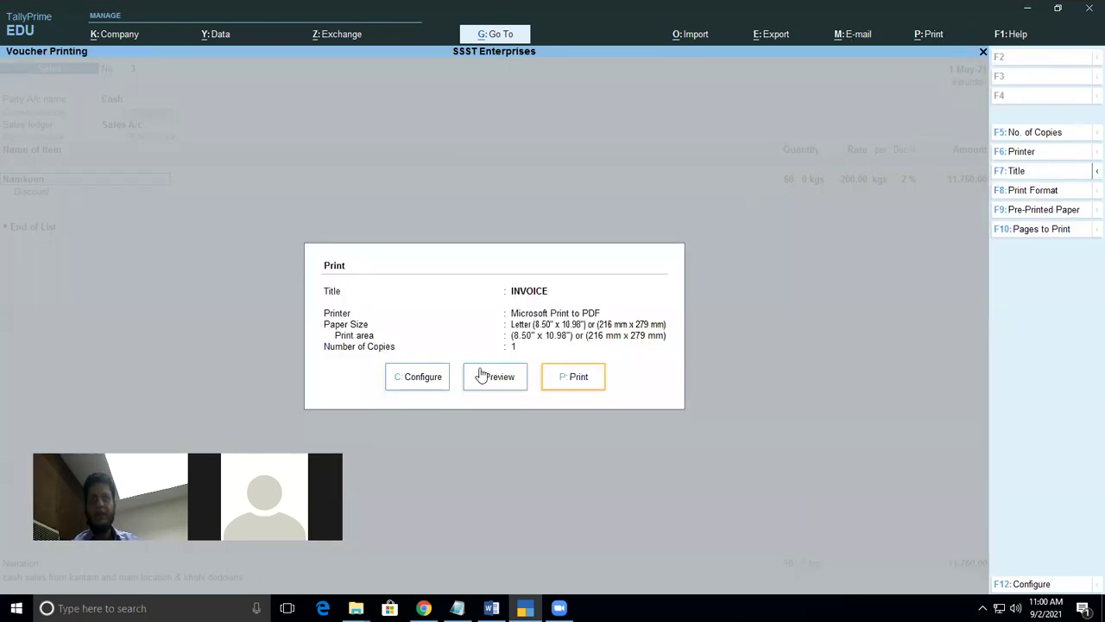
{"action": "left_click", "coordinate": [572, 377]}
{"action": "type", "text": "b3"}
{"action": "key", "text": "Return"}
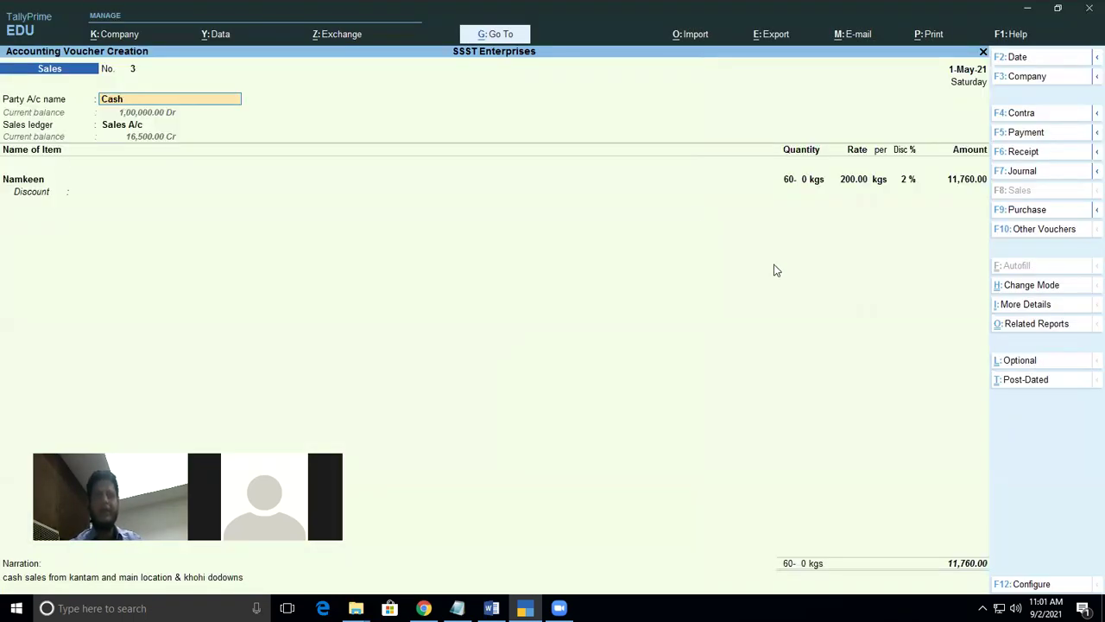
Switch to File Explorer and open b3.pdf from the Documents folder
{"action": "left_click", "coordinate": [355, 608]}
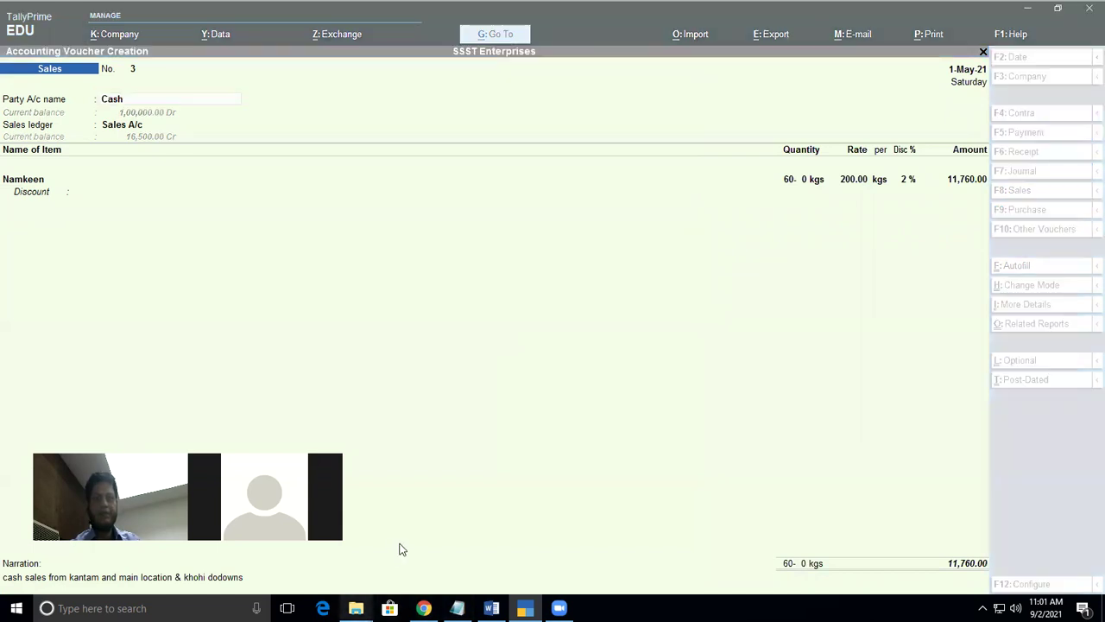
{"action": "left_click", "coordinate": [427, 544]}
{"action": "double_click", "coordinate": [140, 145]}
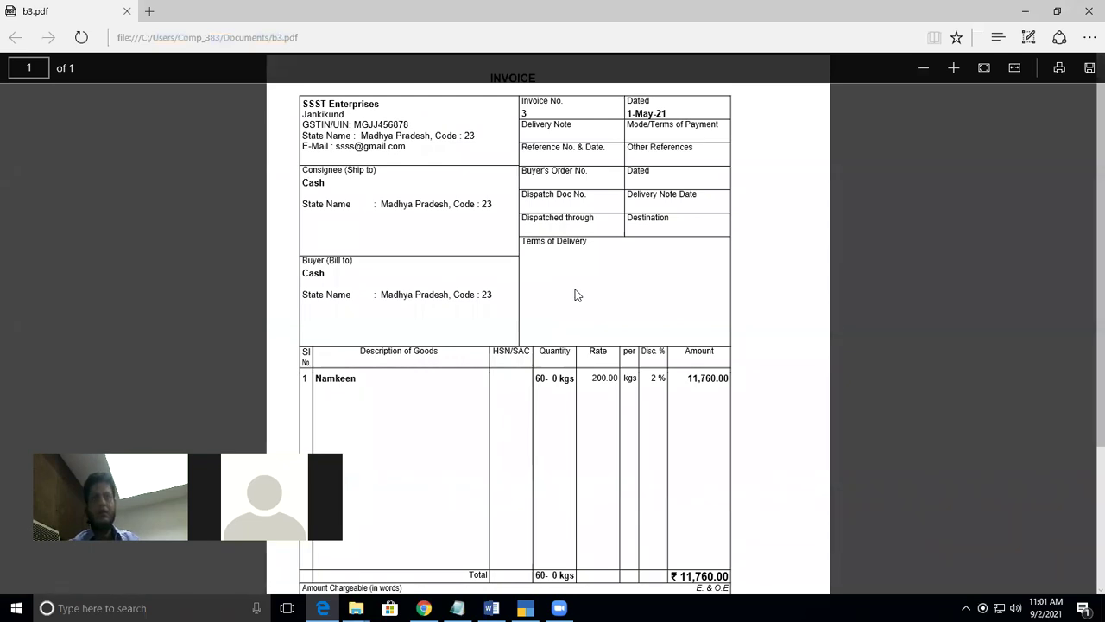
Review the printed invoice's header, Namkeen line with its discount and amount, and total
{"action": "scroll", "coordinate": [539, 269], "scroll_direction": "down", "scroll_amount": 3}
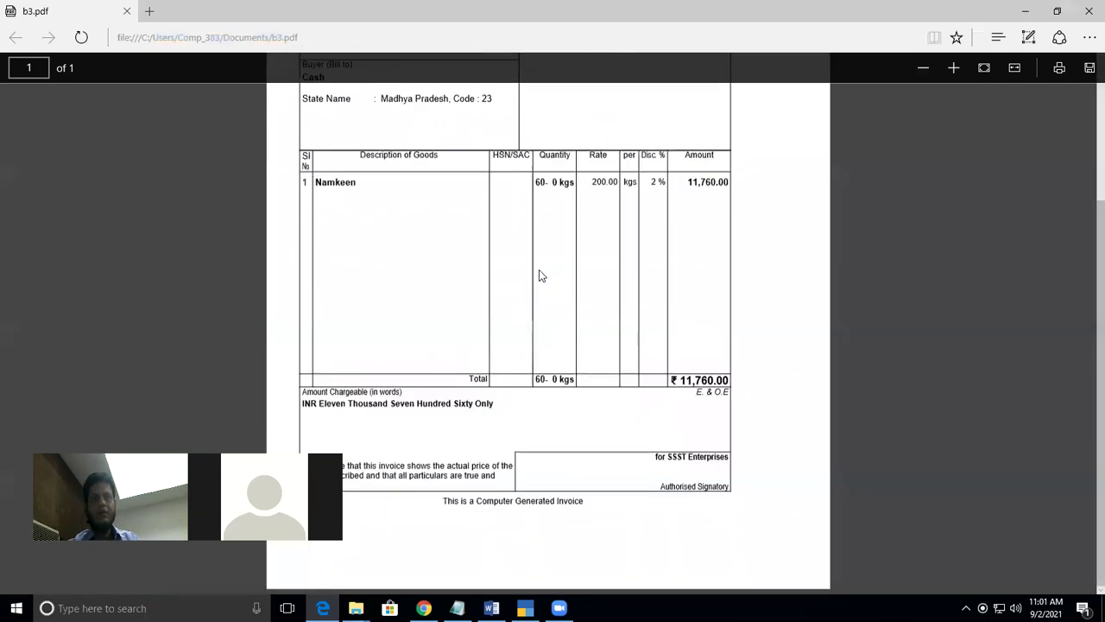
{"action": "scroll", "coordinate": [655, 442], "scroll_direction": "up", "scroll_amount": 3}
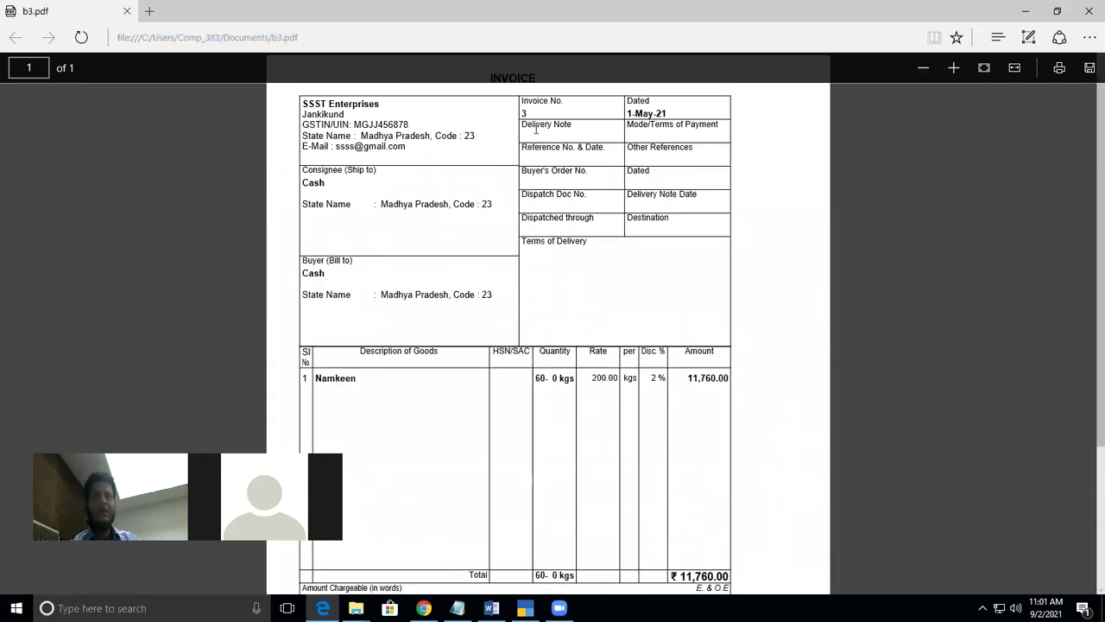
{"action": "scroll", "coordinate": [665, 310], "scroll_direction": "down", "scroll_amount": 1}
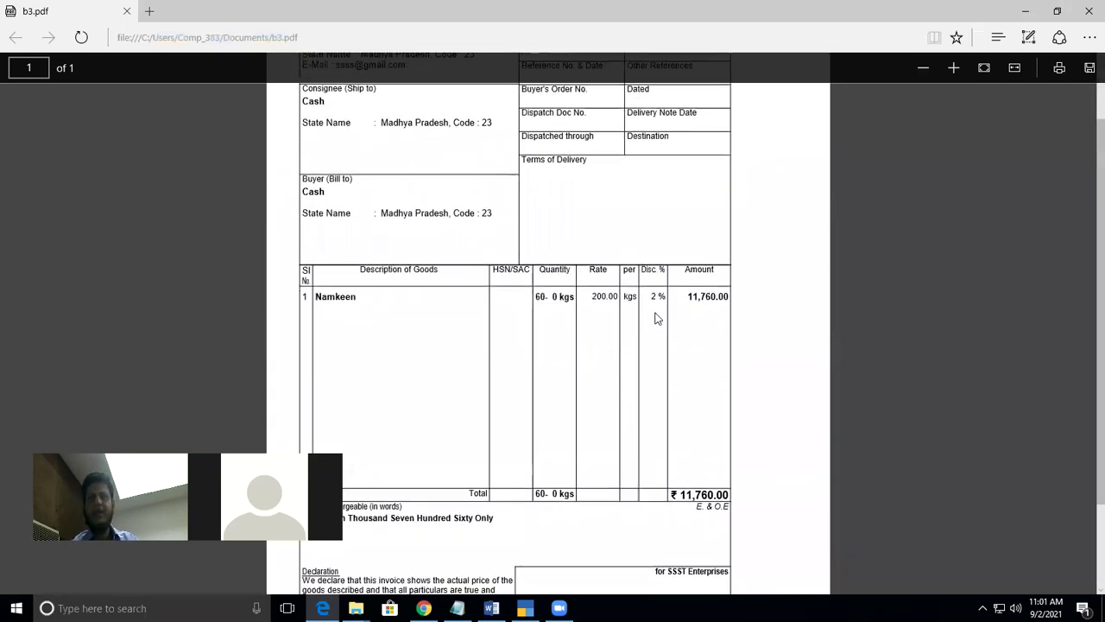
{"action": "left_click_drag", "start_coordinate": [686, 296], "coordinate": [692, 296]}
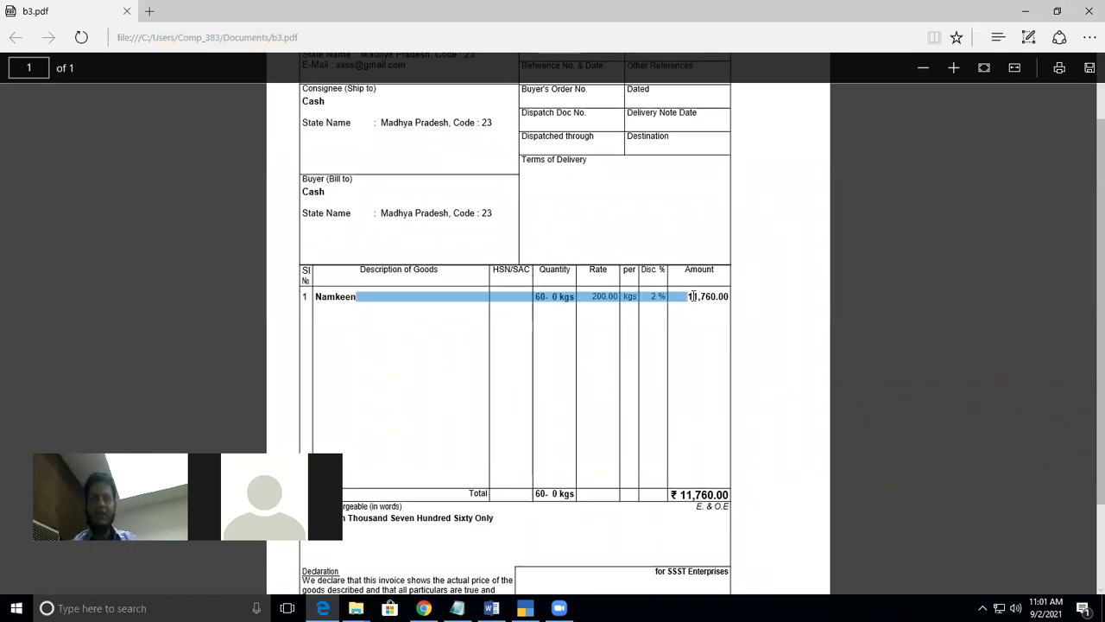
Check the b3 invoice from its header through the discount column to the amount in words and signature block
{"action": "left_click", "coordinate": [645, 296]}
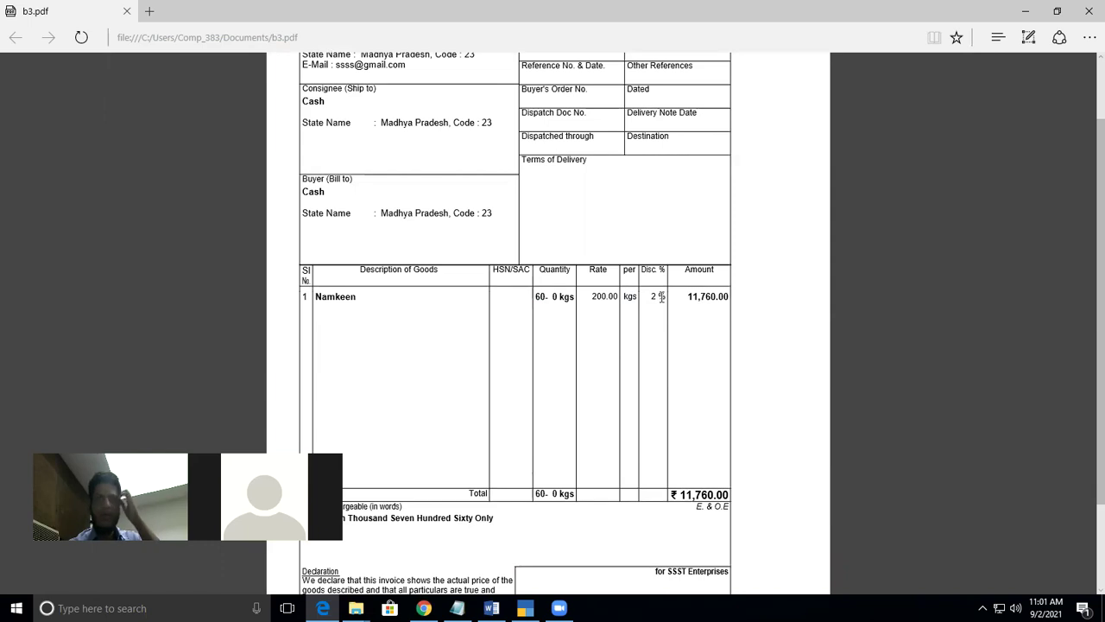
{"action": "scroll", "coordinate": [661, 296], "scroll_direction": "down", "scroll_amount": 2}
{"action": "scroll", "coordinate": [661, 298], "scroll_direction": "up", "scroll_amount": 3}
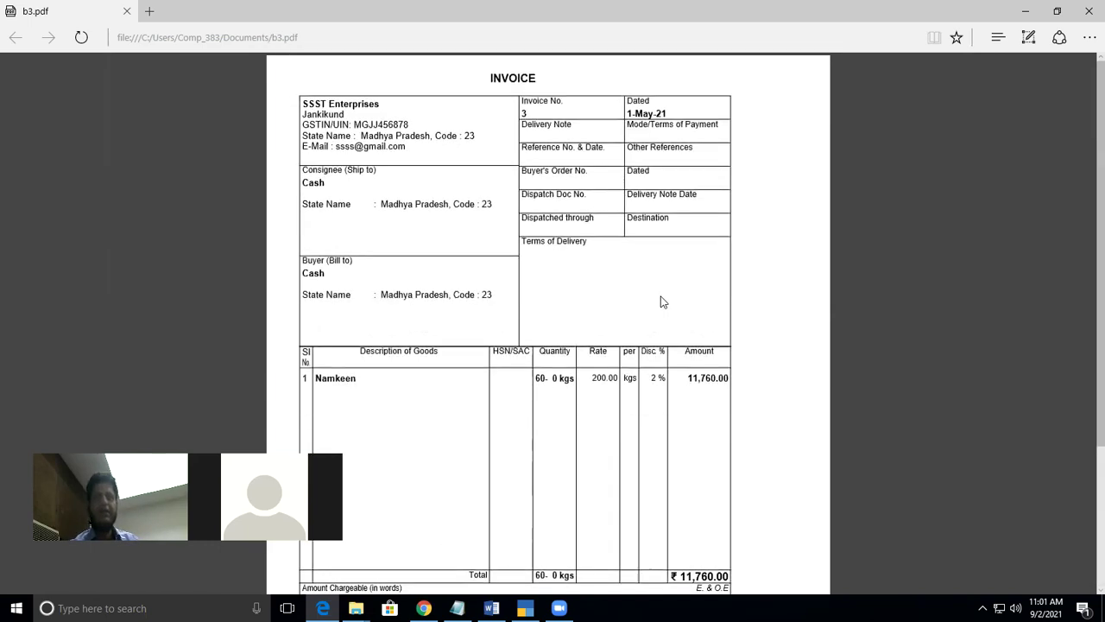
{"action": "scroll", "coordinate": [662, 301], "scroll_direction": "down", "scroll_amount": 3}
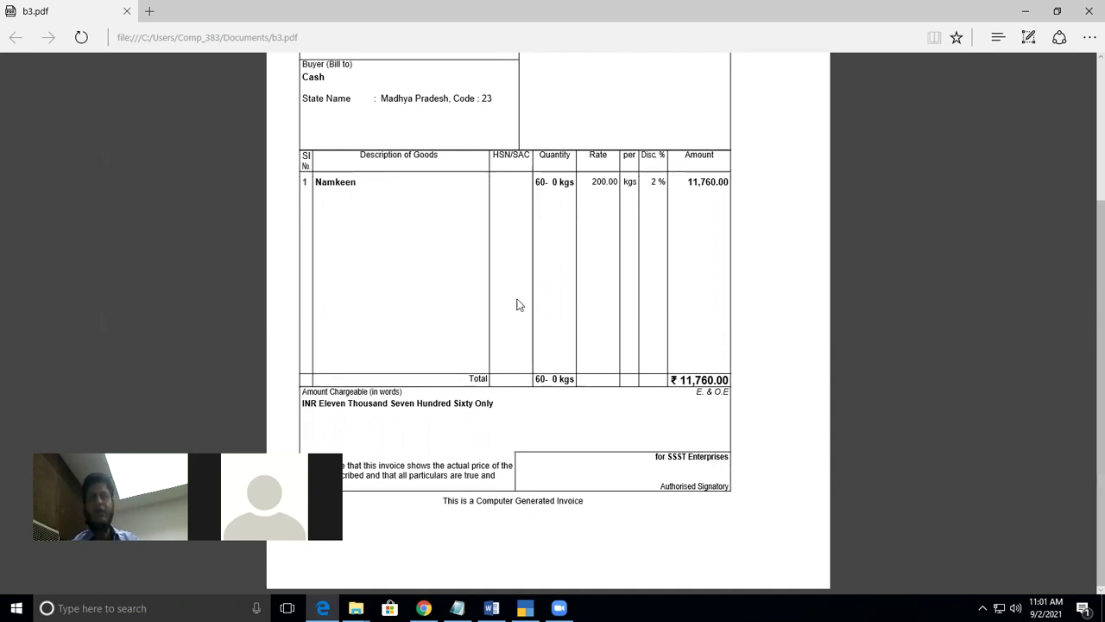
{"action": "scroll", "coordinate": [518, 303], "scroll_direction": "up", "scroll_amount": 3}
Open b1.pdf from the Documents folder in File Explorer and compare its Discount Allowed line and total with b3
{"action": "left_click", "coordinate": [356, 608]}
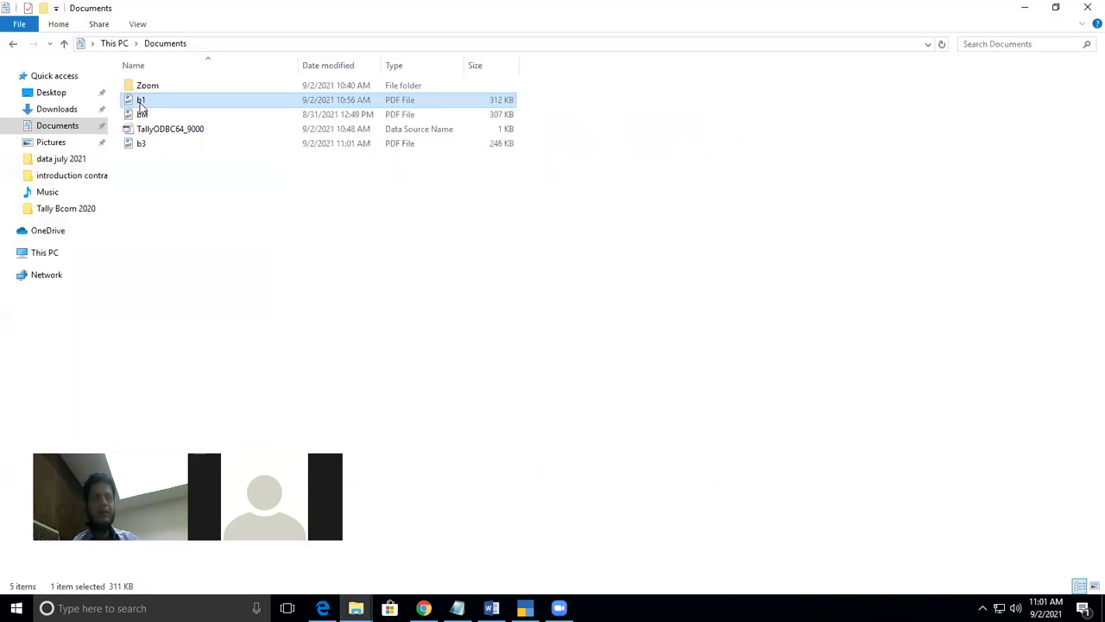
{"action": "double_click", "coordinate": [139, 101]}
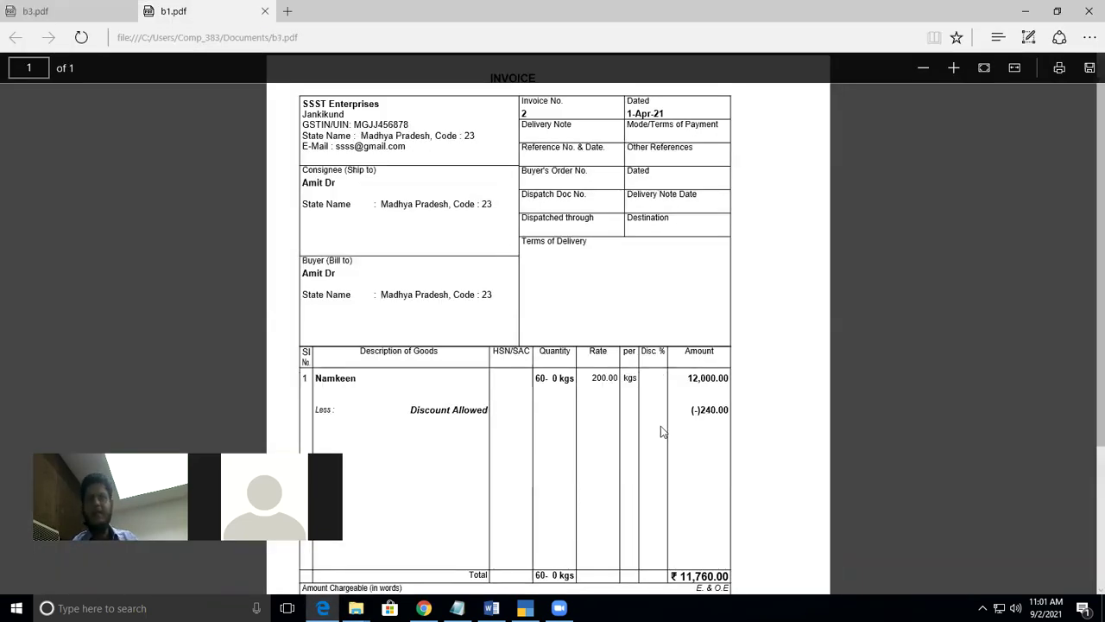
{"action": "scroll", "coordinate": [760, 432], "scroll_direction": "down", "scroll_amount": 2}
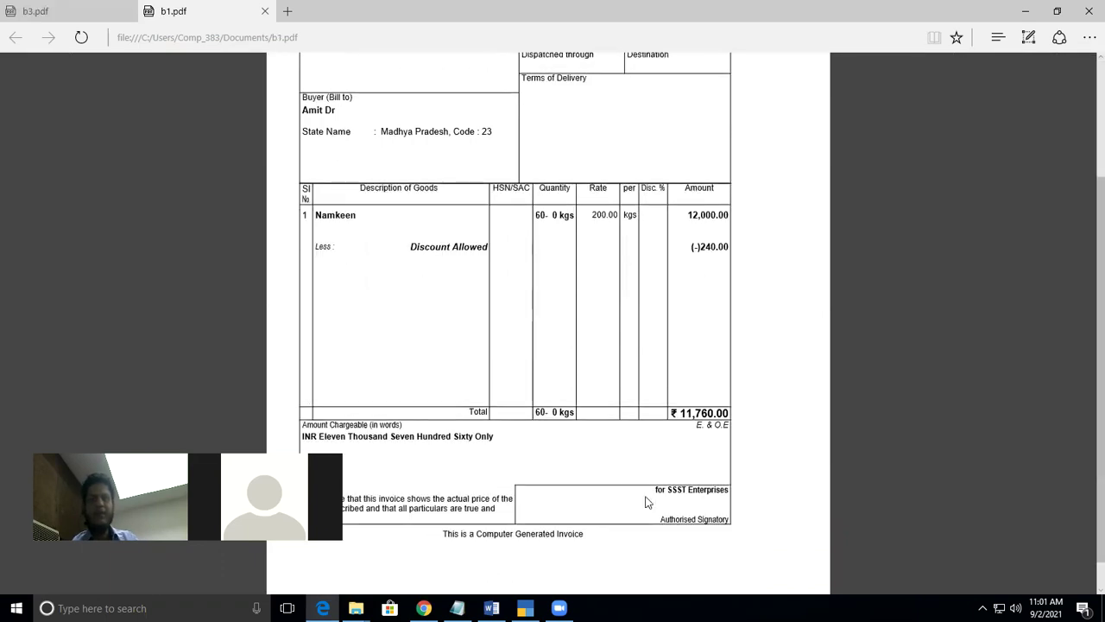
Close both invoice PDFs and the Documents folder window to return to the sales voucher in TallyPrime
{"action": "left_click", "coordinate": [1086, 14]}
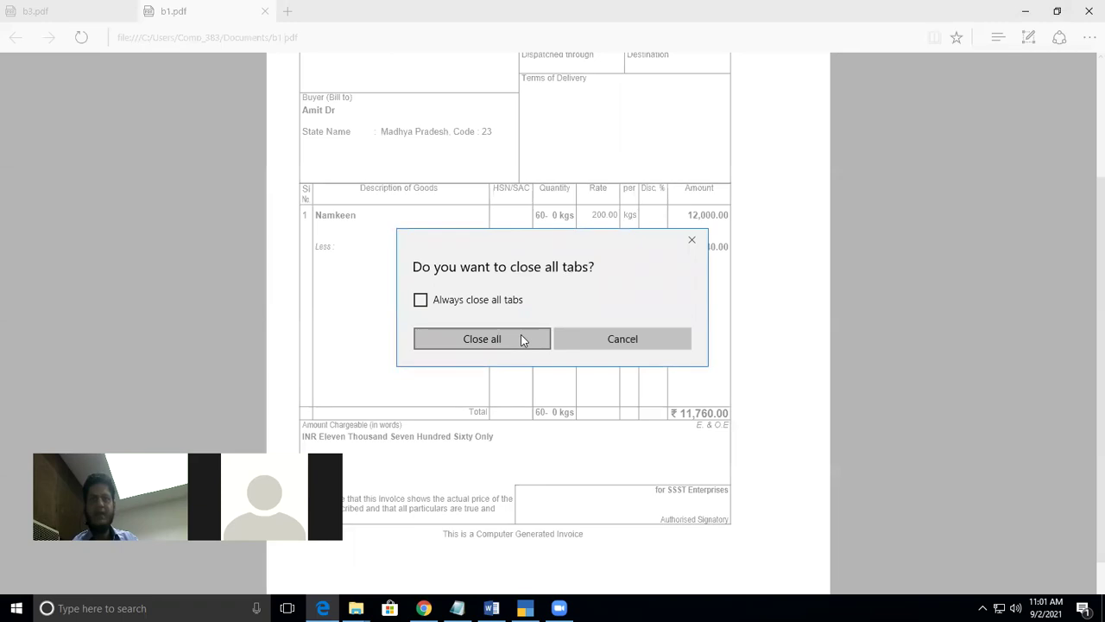
{"action": "left_click", "coordinate": [520, 335]}
{"action": "left_click", "coordinate": [1087, 7]}
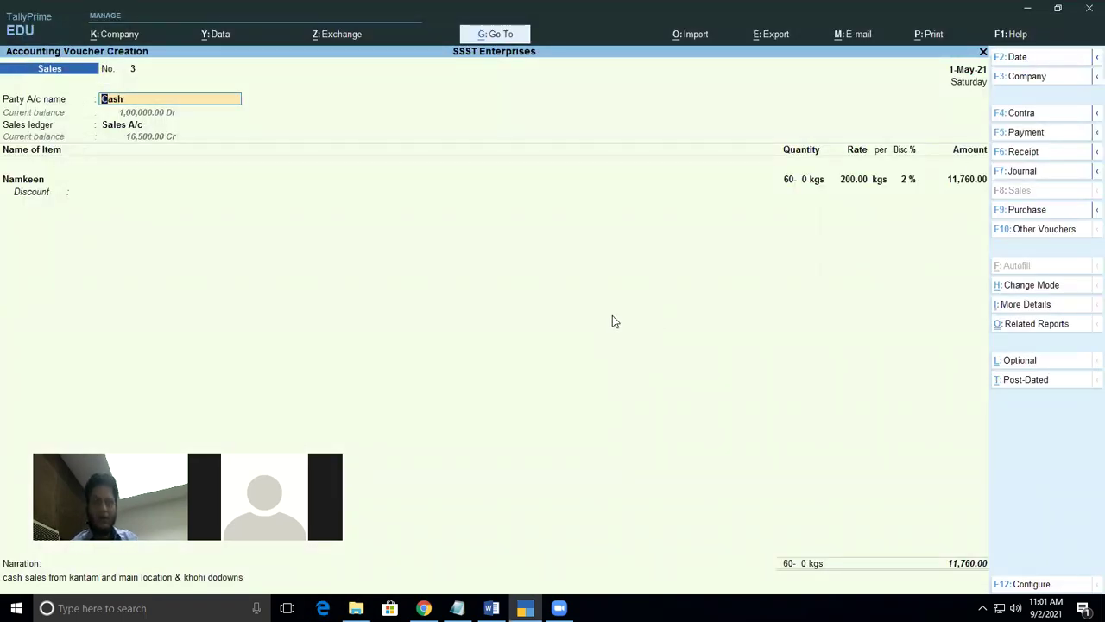
Go through the cash sales voucher's party, ledger, Namkeen item and narration entries, and accept the voucher
{"action": "key", "text": "Return"}
{"action": "key", "text": "Return"}
{"action": "key", "text": "Return"}
{"action": "key", "text": "Return"}
{"action": "key", "text": "Return"}
{"action": "key", "text": "Return"}
{"action": "key", "text": "Return"}
{"action": "key", "text": "Return"}
{"action": "key", "text": "Return"}
{"action": "key", "text": "Return"}
{"action": "key", "text": "Return"}
{"action": "key", "text": "Return"}
{"action": "key", "text": "Return"}
{"action": "key", "text": "Return"}
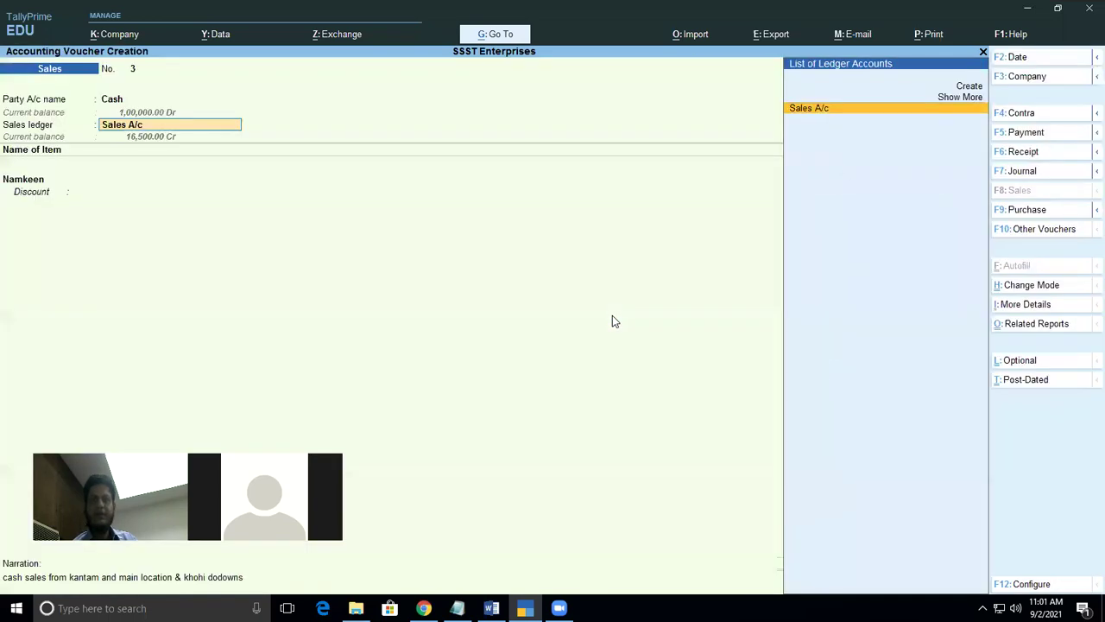
{"action": "key", "text": "Return"}
{"action": "key", "text": "Return"}
{"action": "key", "text": "Return"}
{"action": "key", "text": "Return"}
{"action": "key", "text": "Return"}
{"action": "key", "text": "Return"}
{"action": "key", "text": "Return"}
{"action": "key", "text": "Return"}
{"action": "key", "text": "Return"}
{"action": "key", "text": "Return"}
{"action": "key", "text": "Return"}
{"action": "key", "text": "Return"}
{"action": "key", "text": "Return"}
{"action": "key", "text": "Return"}
{"action": "key", "text": "Return"}
{"action": "key", "text": "Return"}
{"action": "key", "text": "Return"}
{"action": "key", "text": "Return"}
{"action": "key", "text": "Return"}
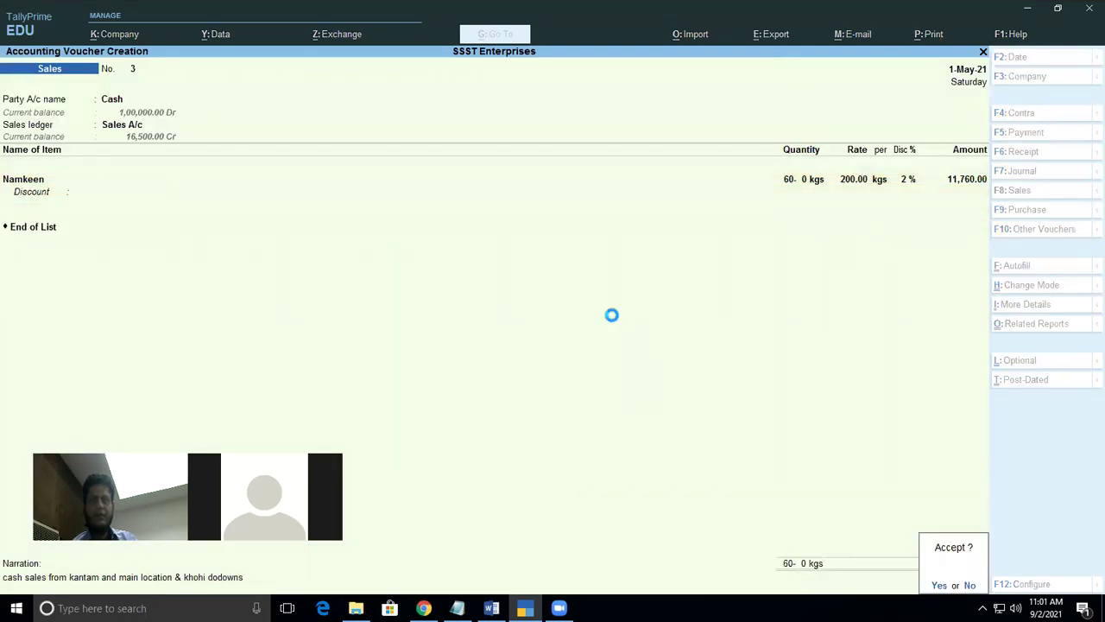
{"action": "key", "text": "Return"}
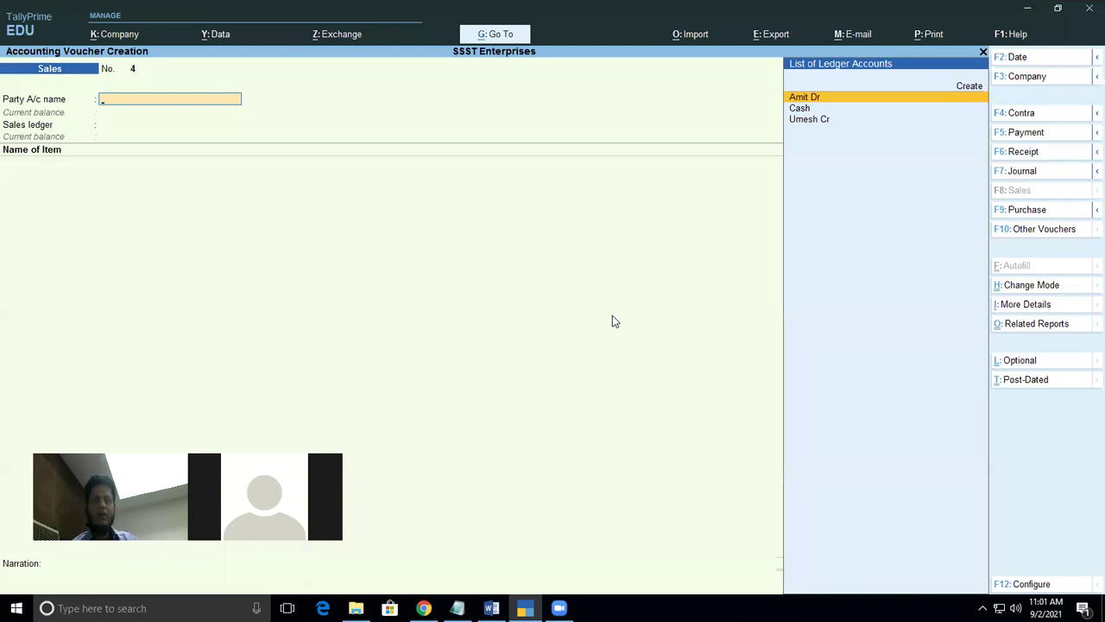
Leave the new blank sales voucher and quit TallyPrime, confirming the exit
{"action": "key", "text": "Escape"}
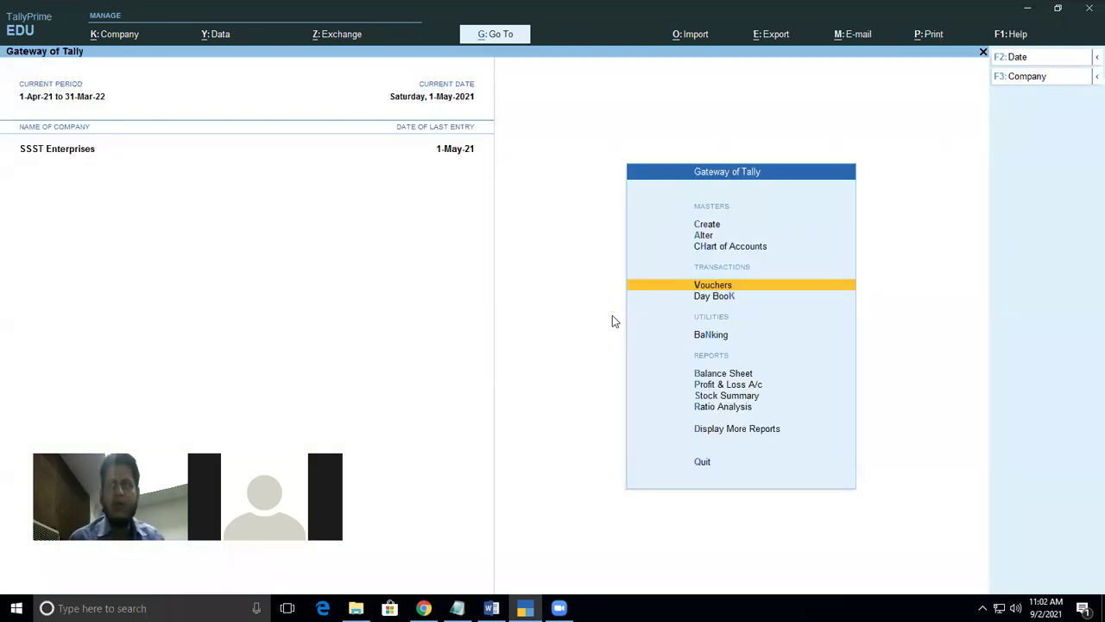
{"action": "key", "text": "Escape"}
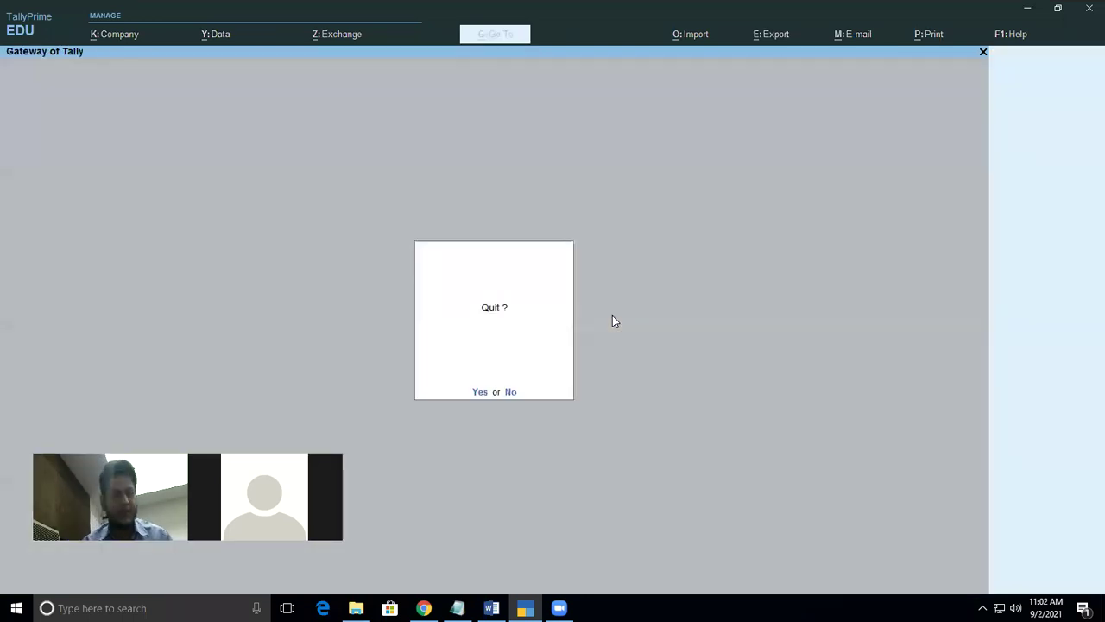
{"action": "key", "text": "Return"}
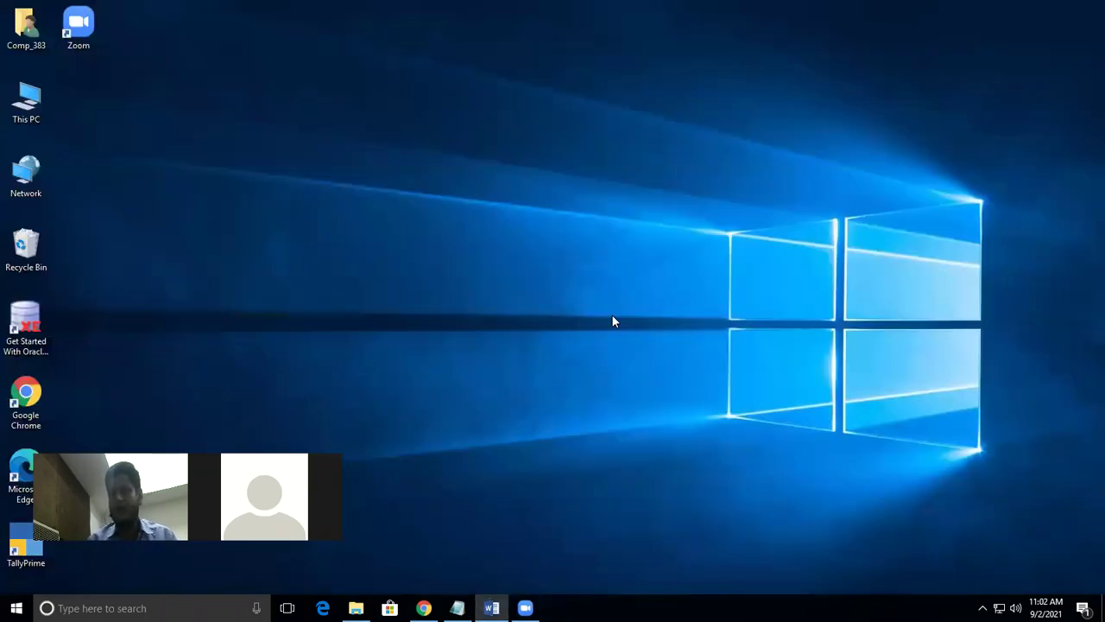